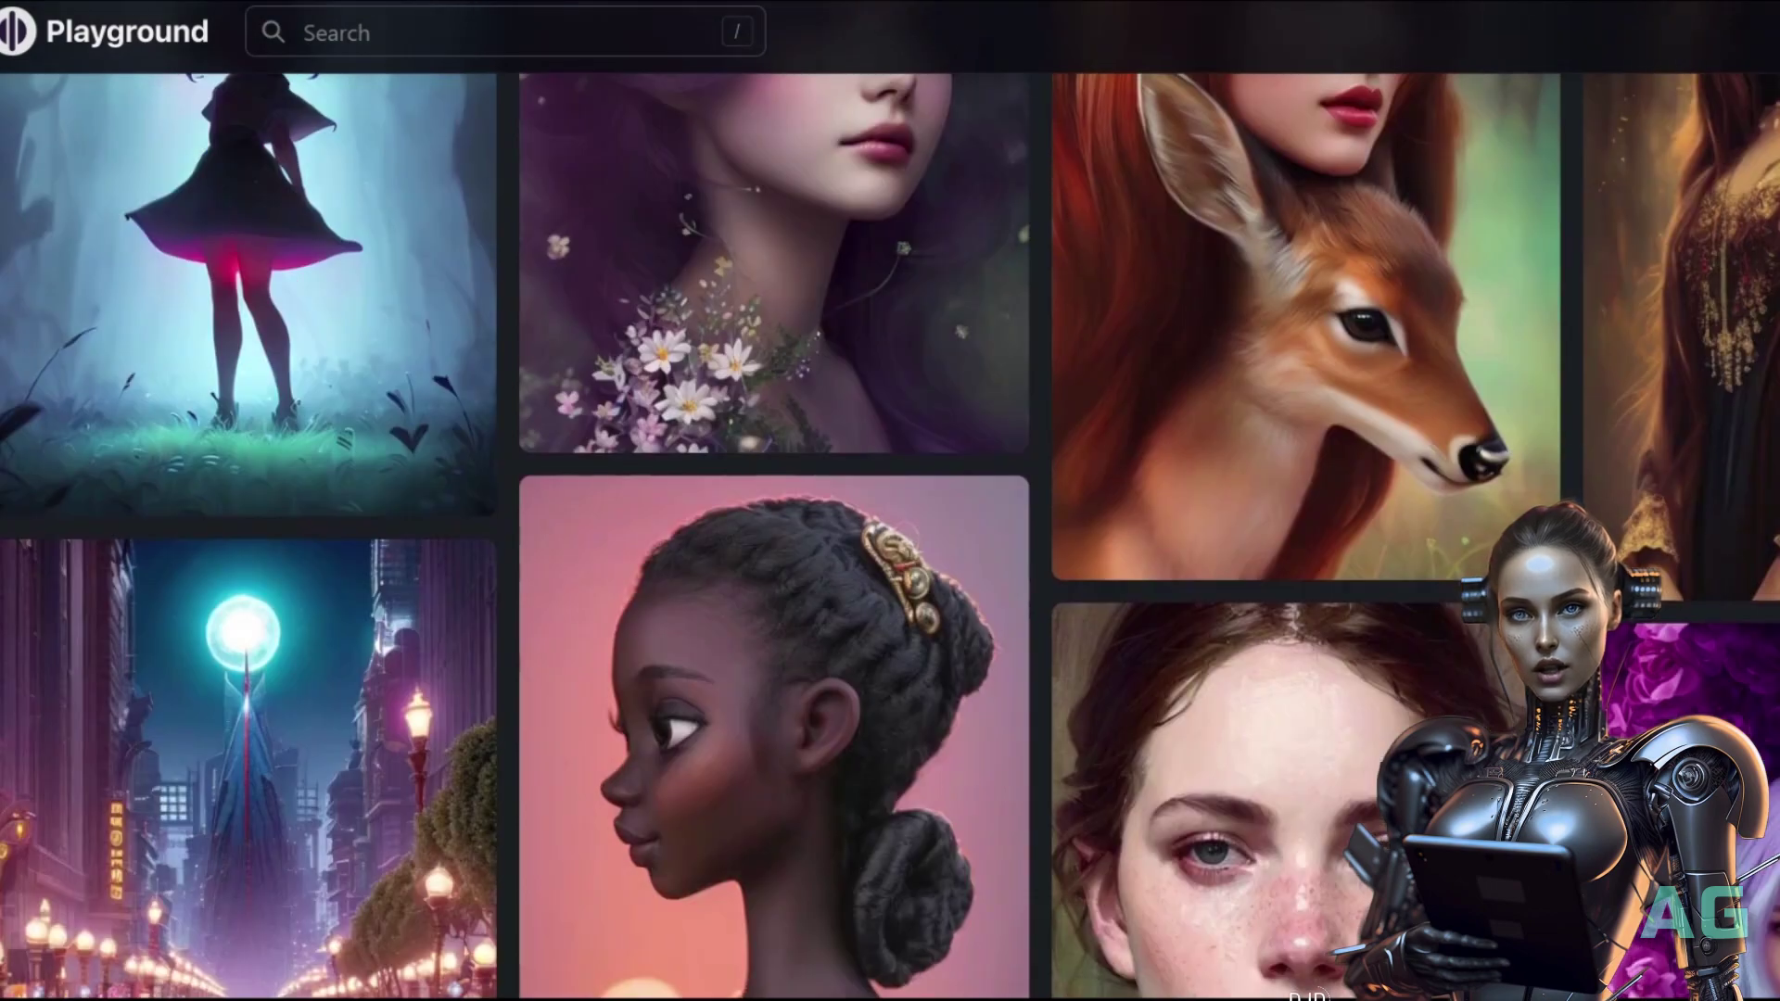
Remix the 'Portrait of a young nymph' image, loading its prompt and exclusion terms into the generator
scroll(890, 520, "down", 3)
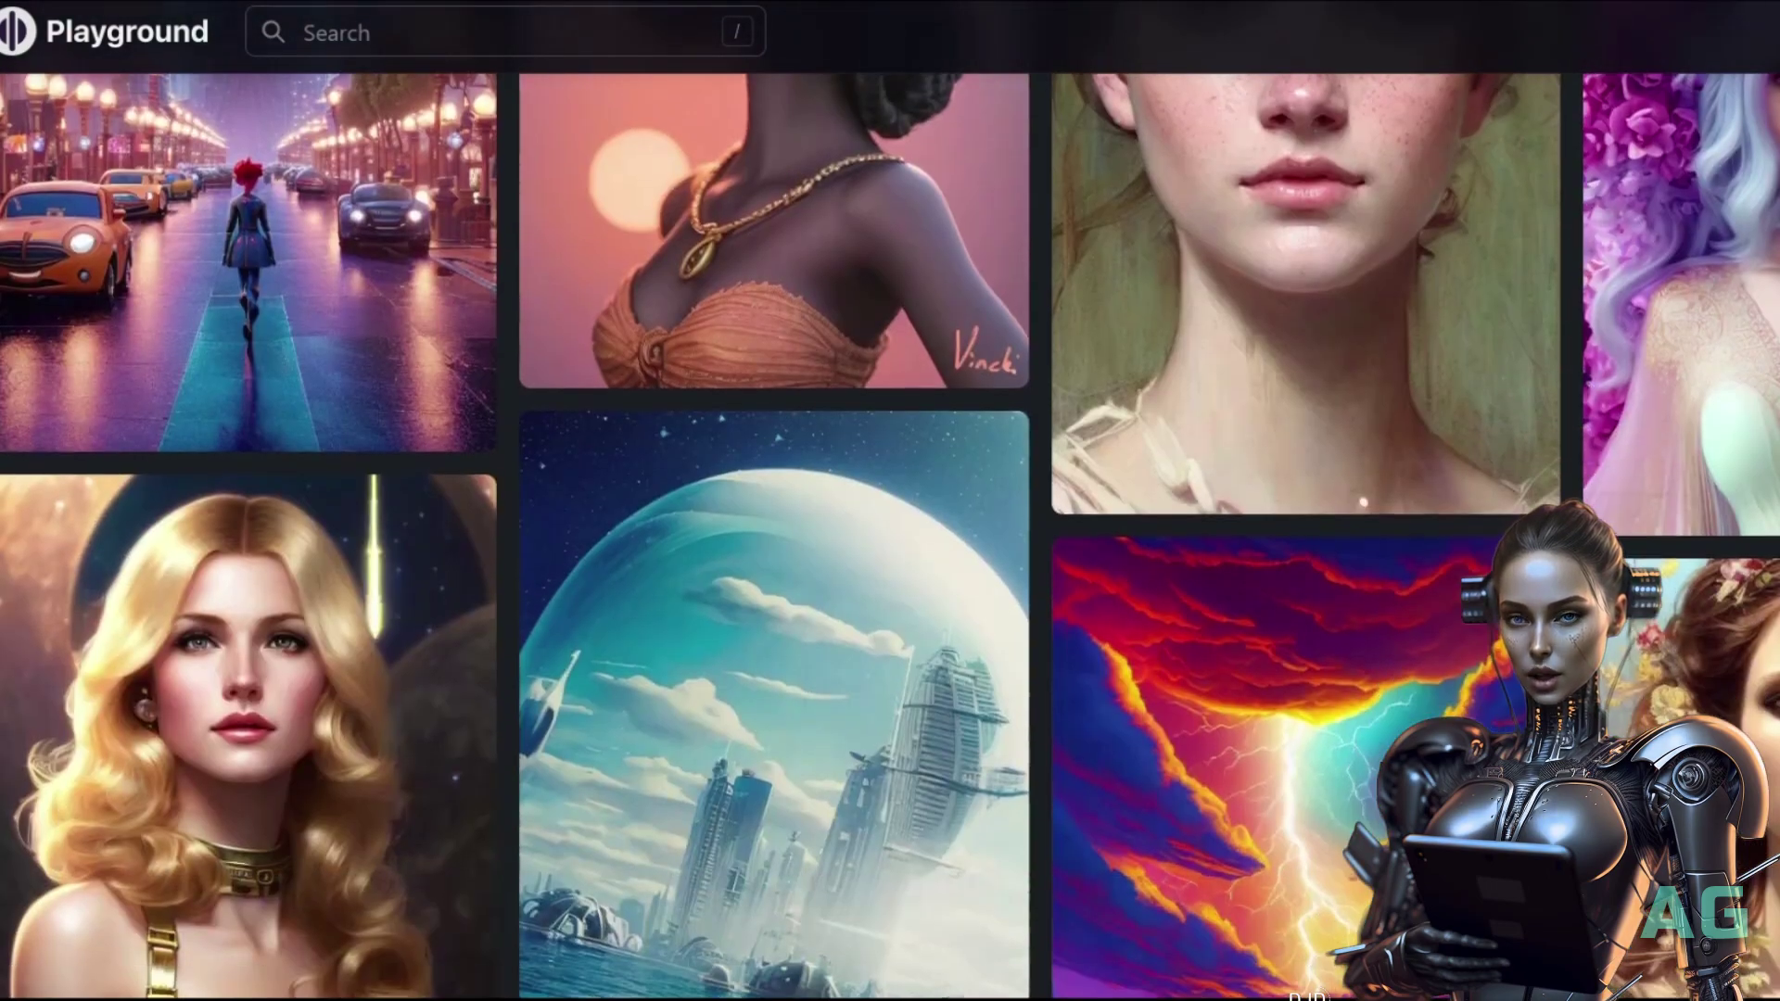
scroll(890, 519, "down", 10)
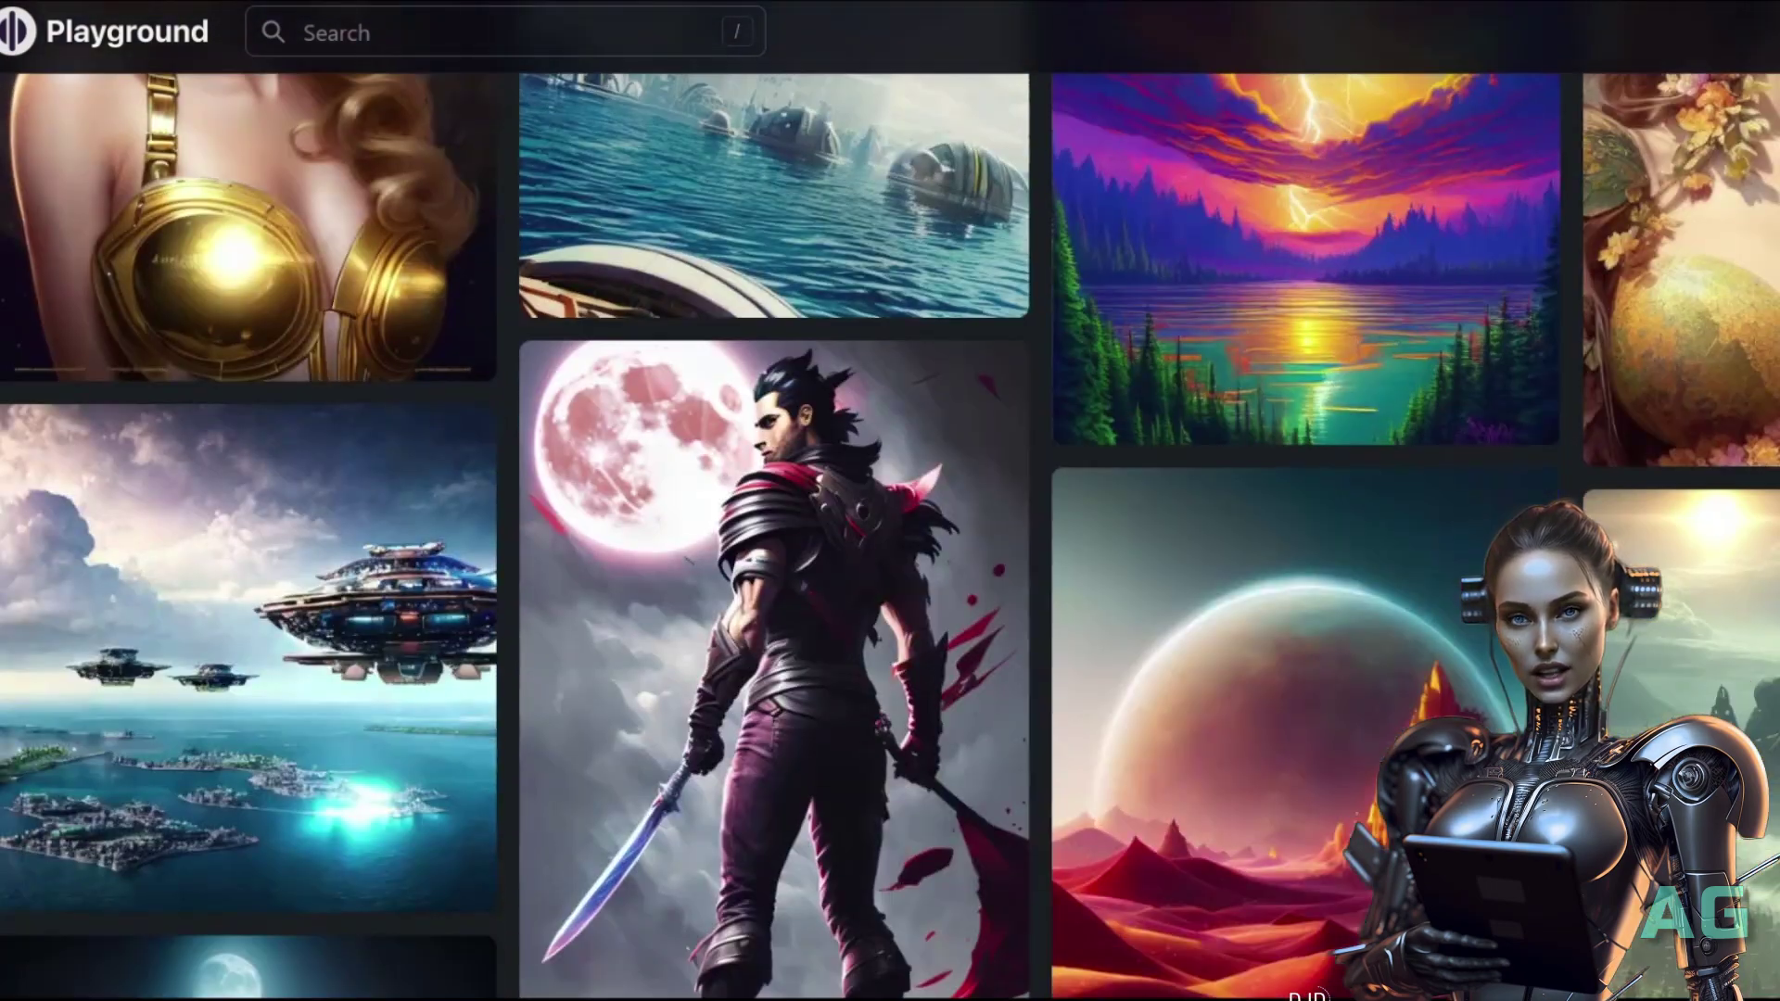
scroll(890, 520, "down", 6)
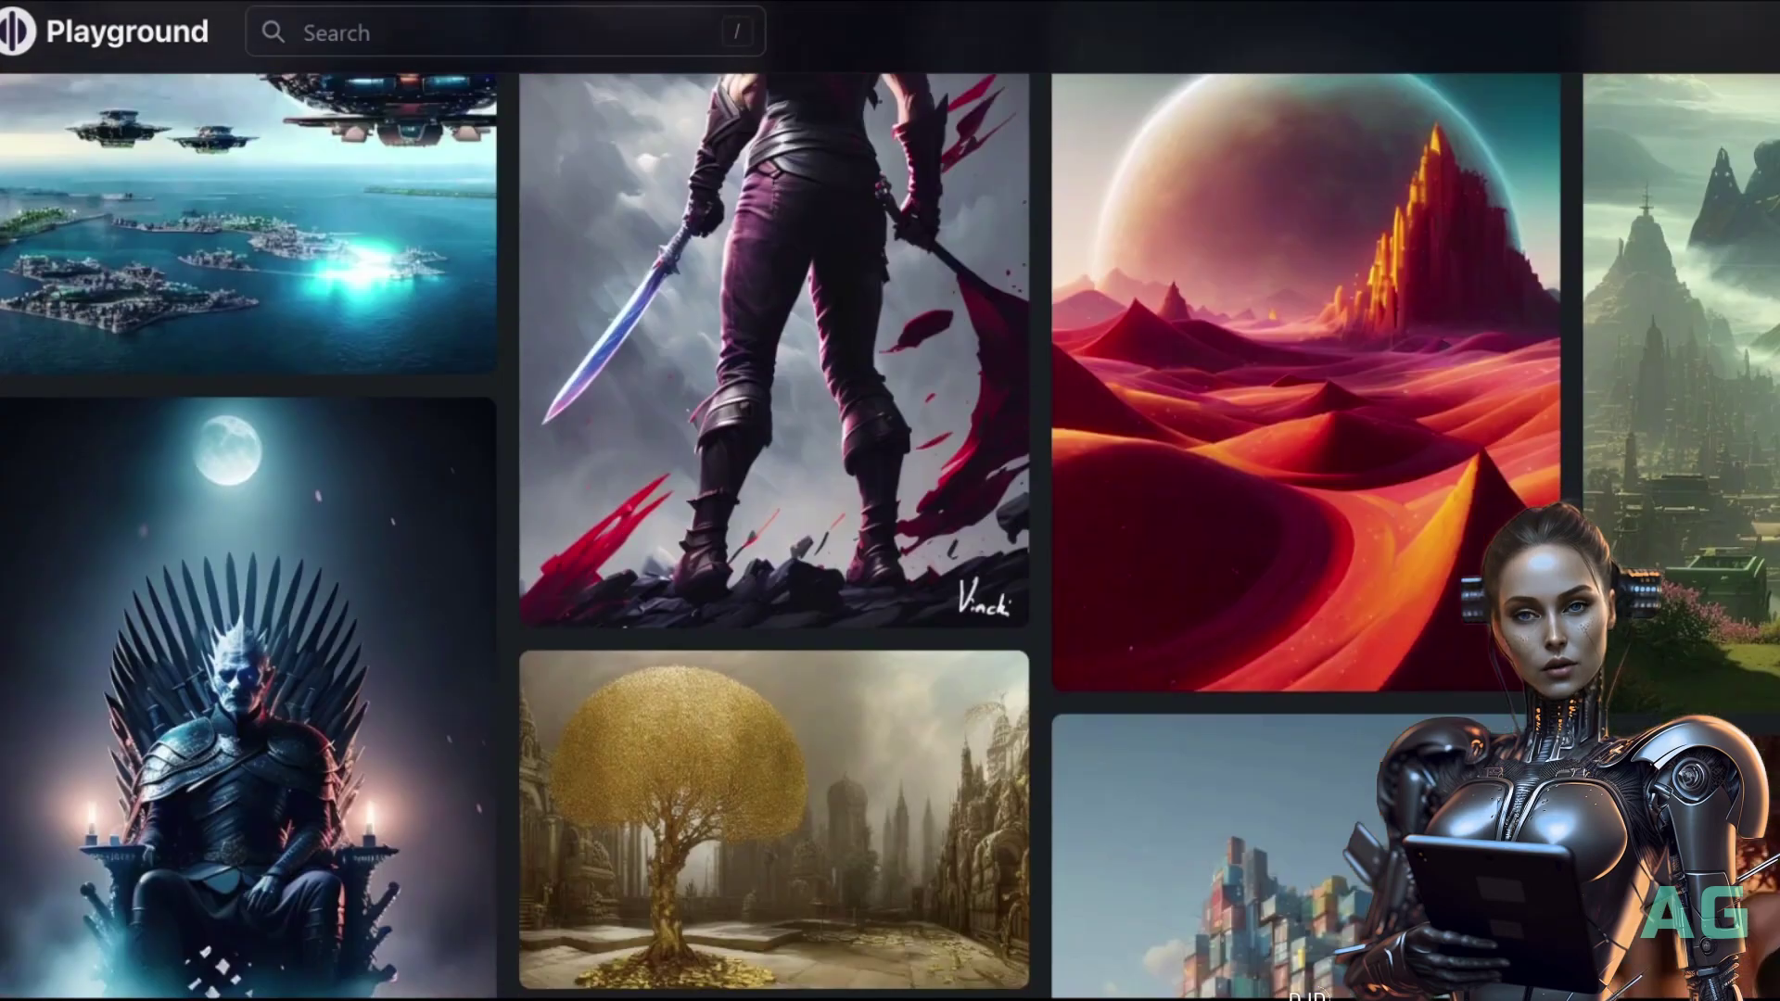
scroll(890, 519, "down", 10)
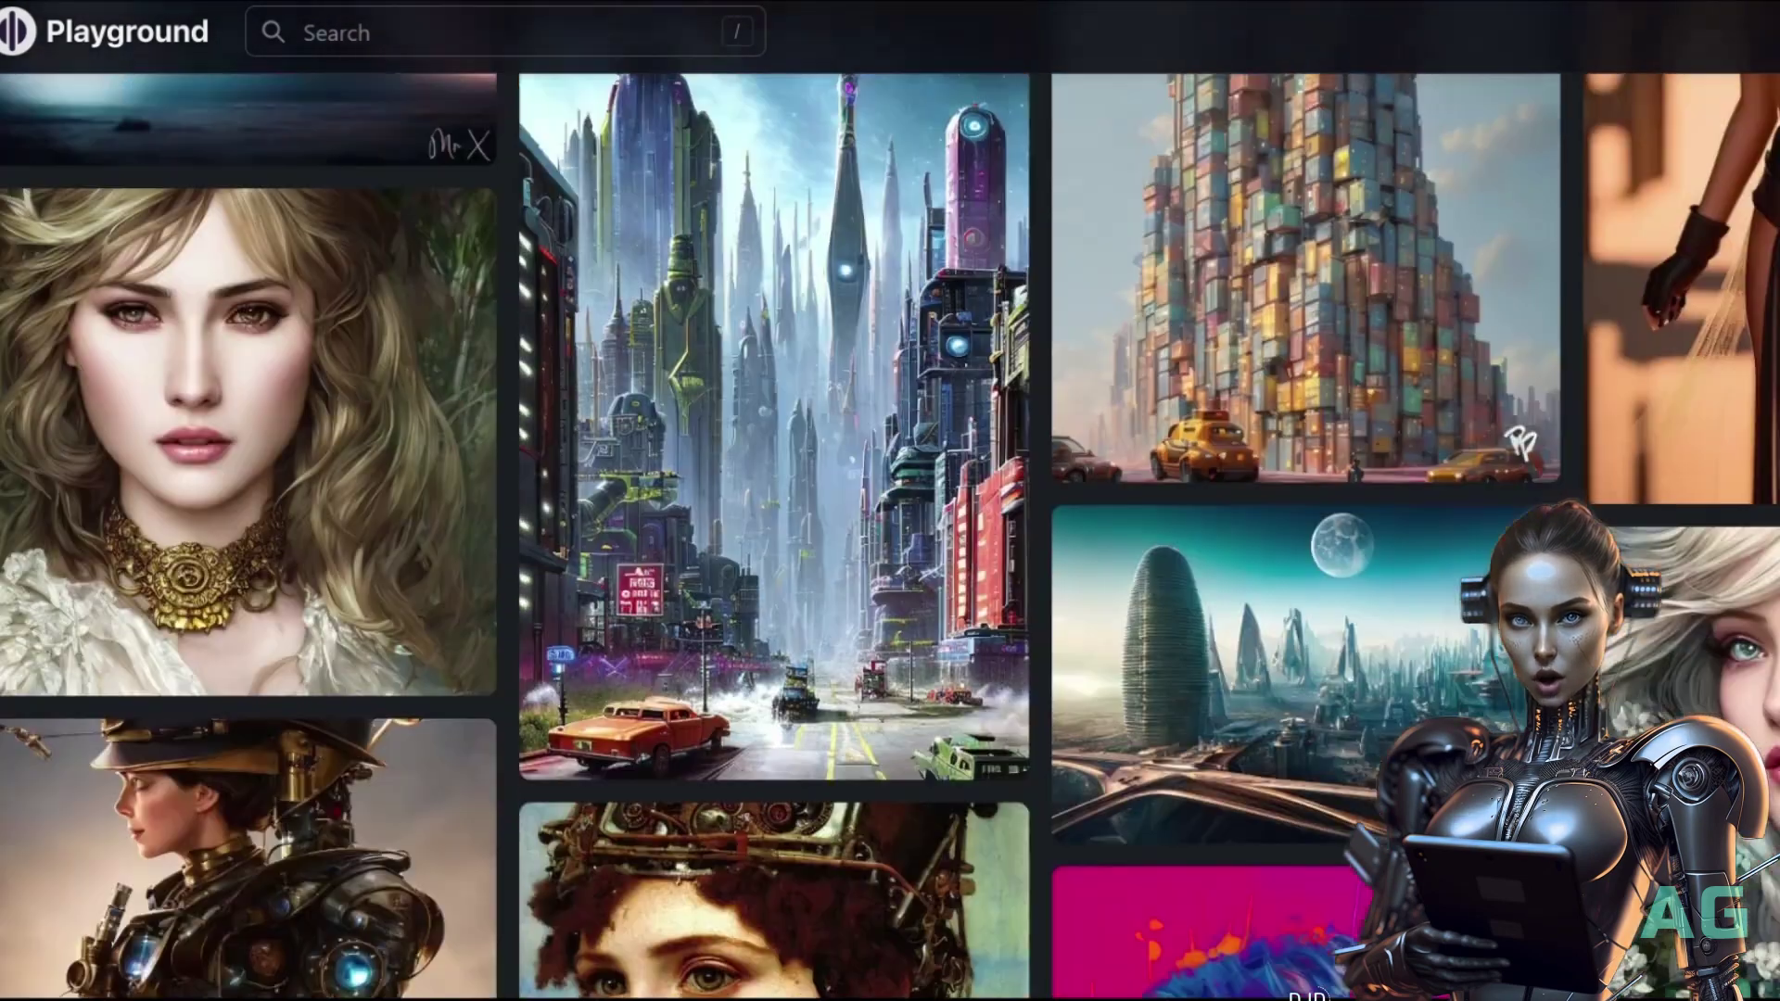
scroll(891, 519, "down", 10)
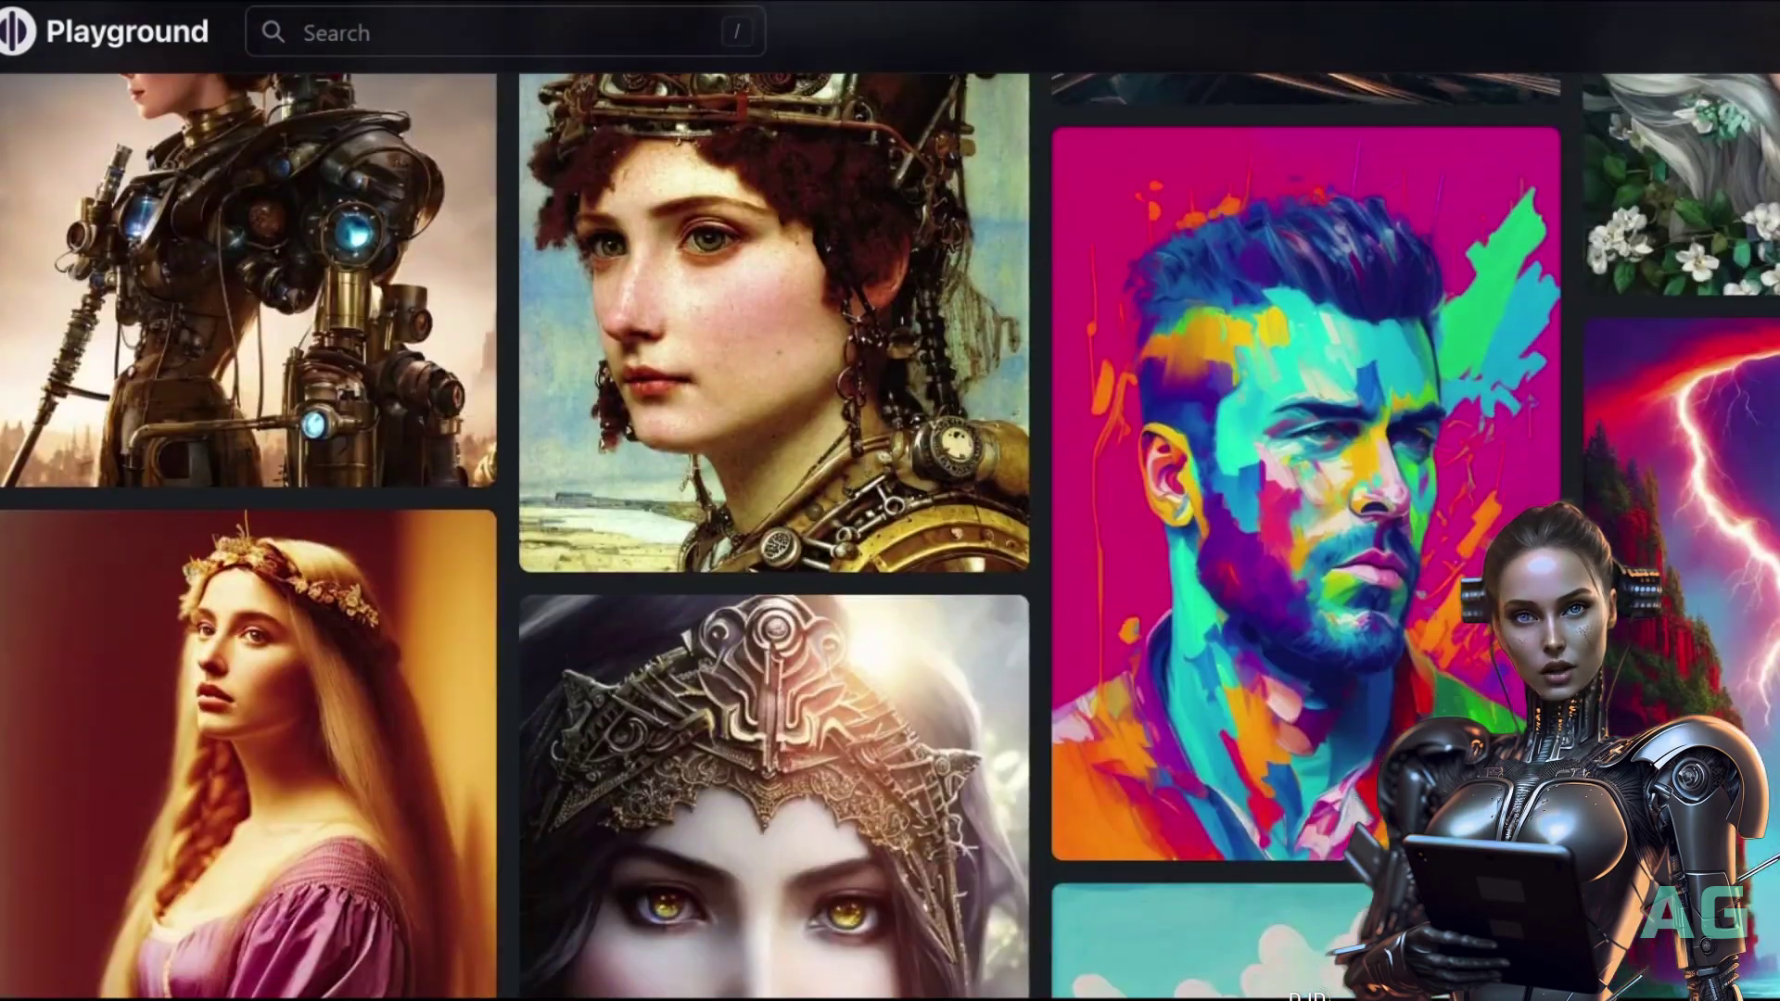
scroll(890, 519, "down", 10)
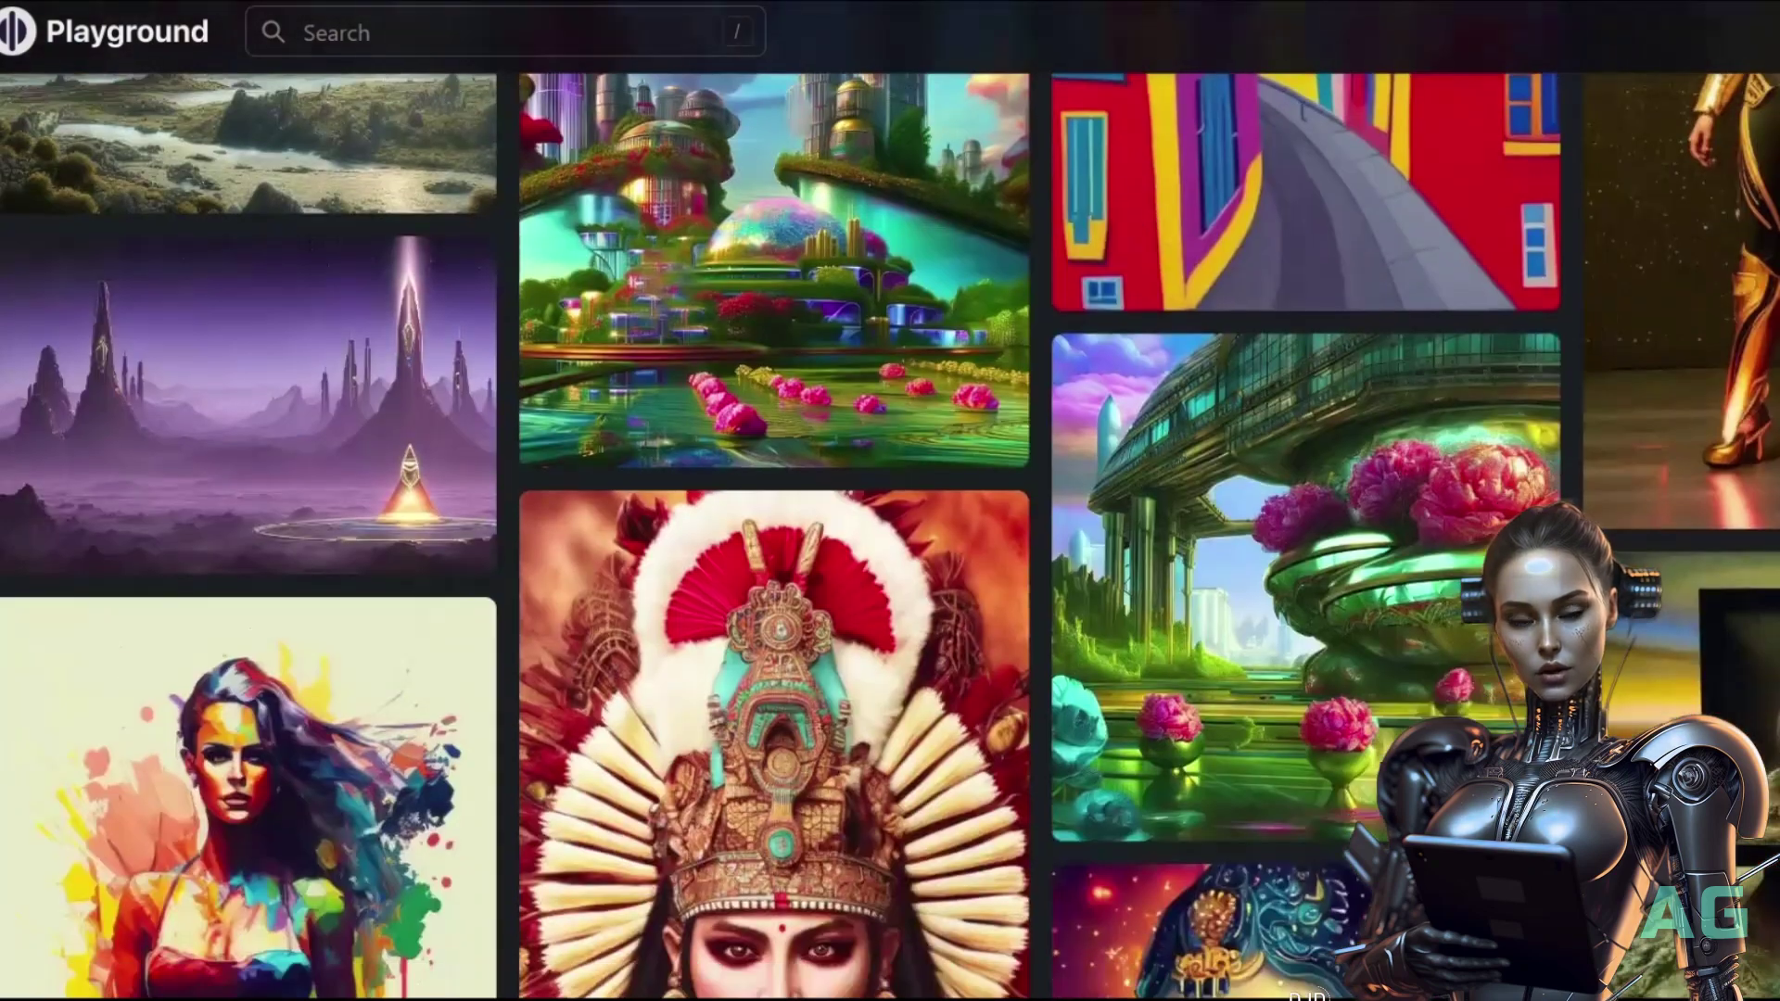
scroll(890, 520, "down", 10)
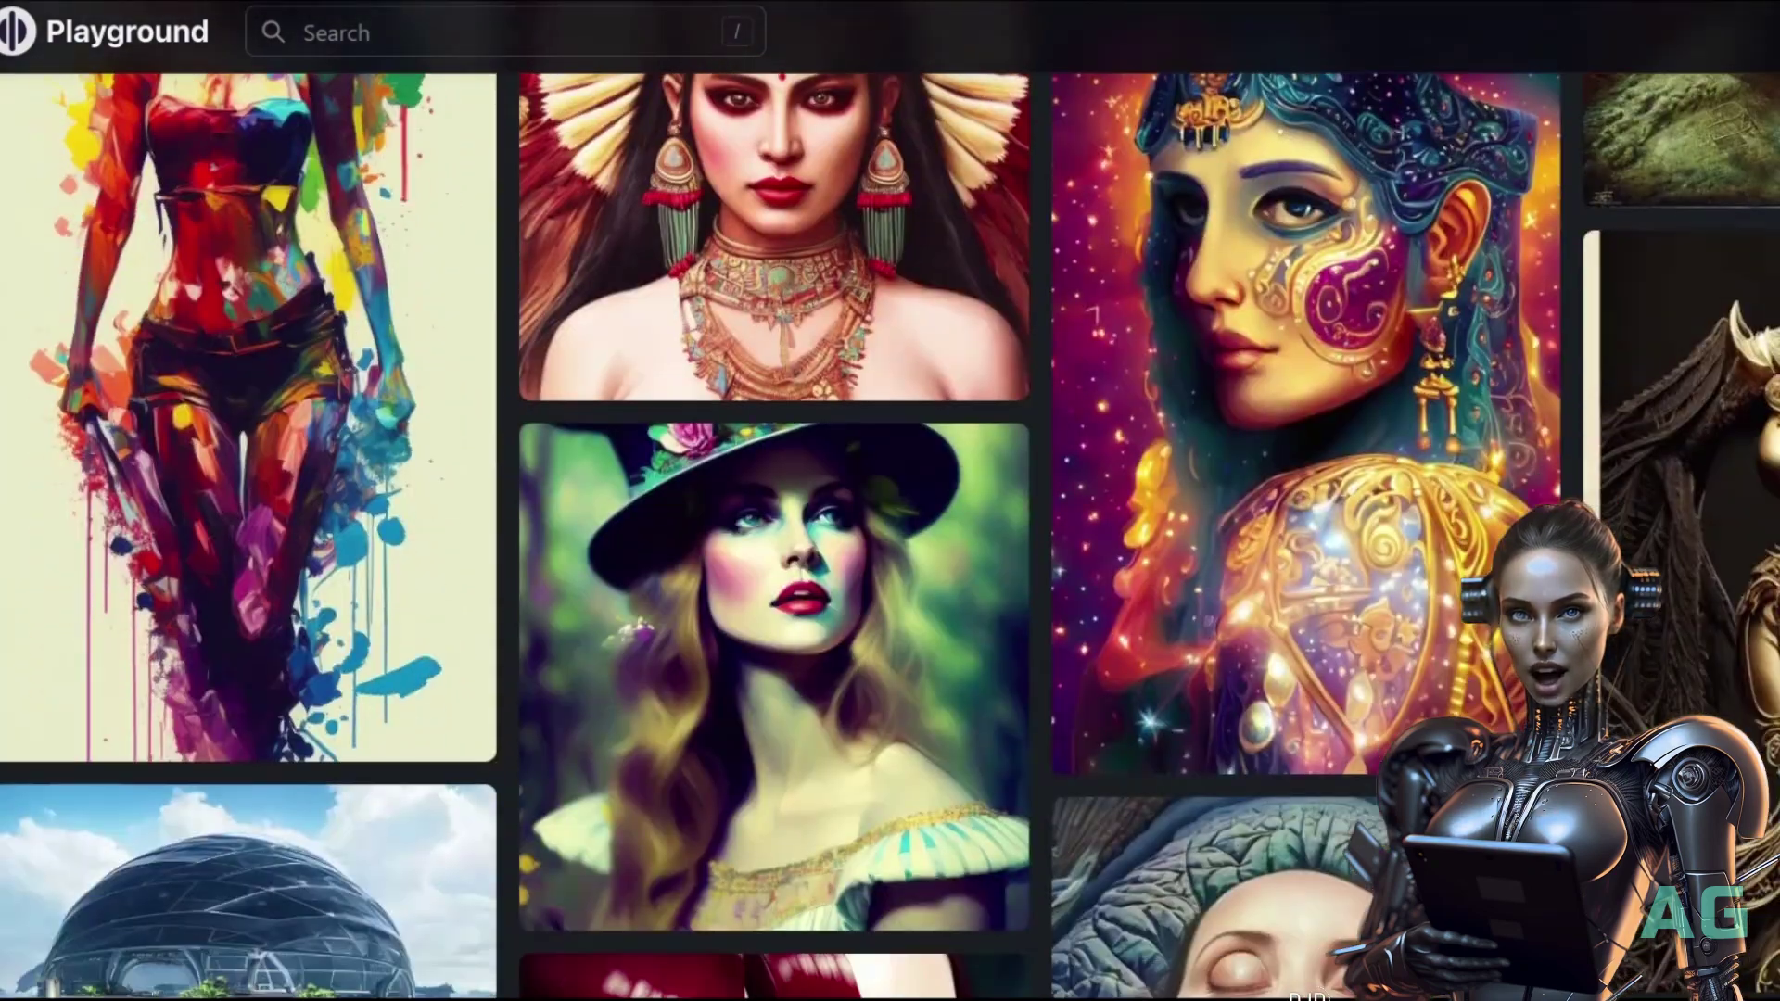
scroll(890, 519, "down", 10)
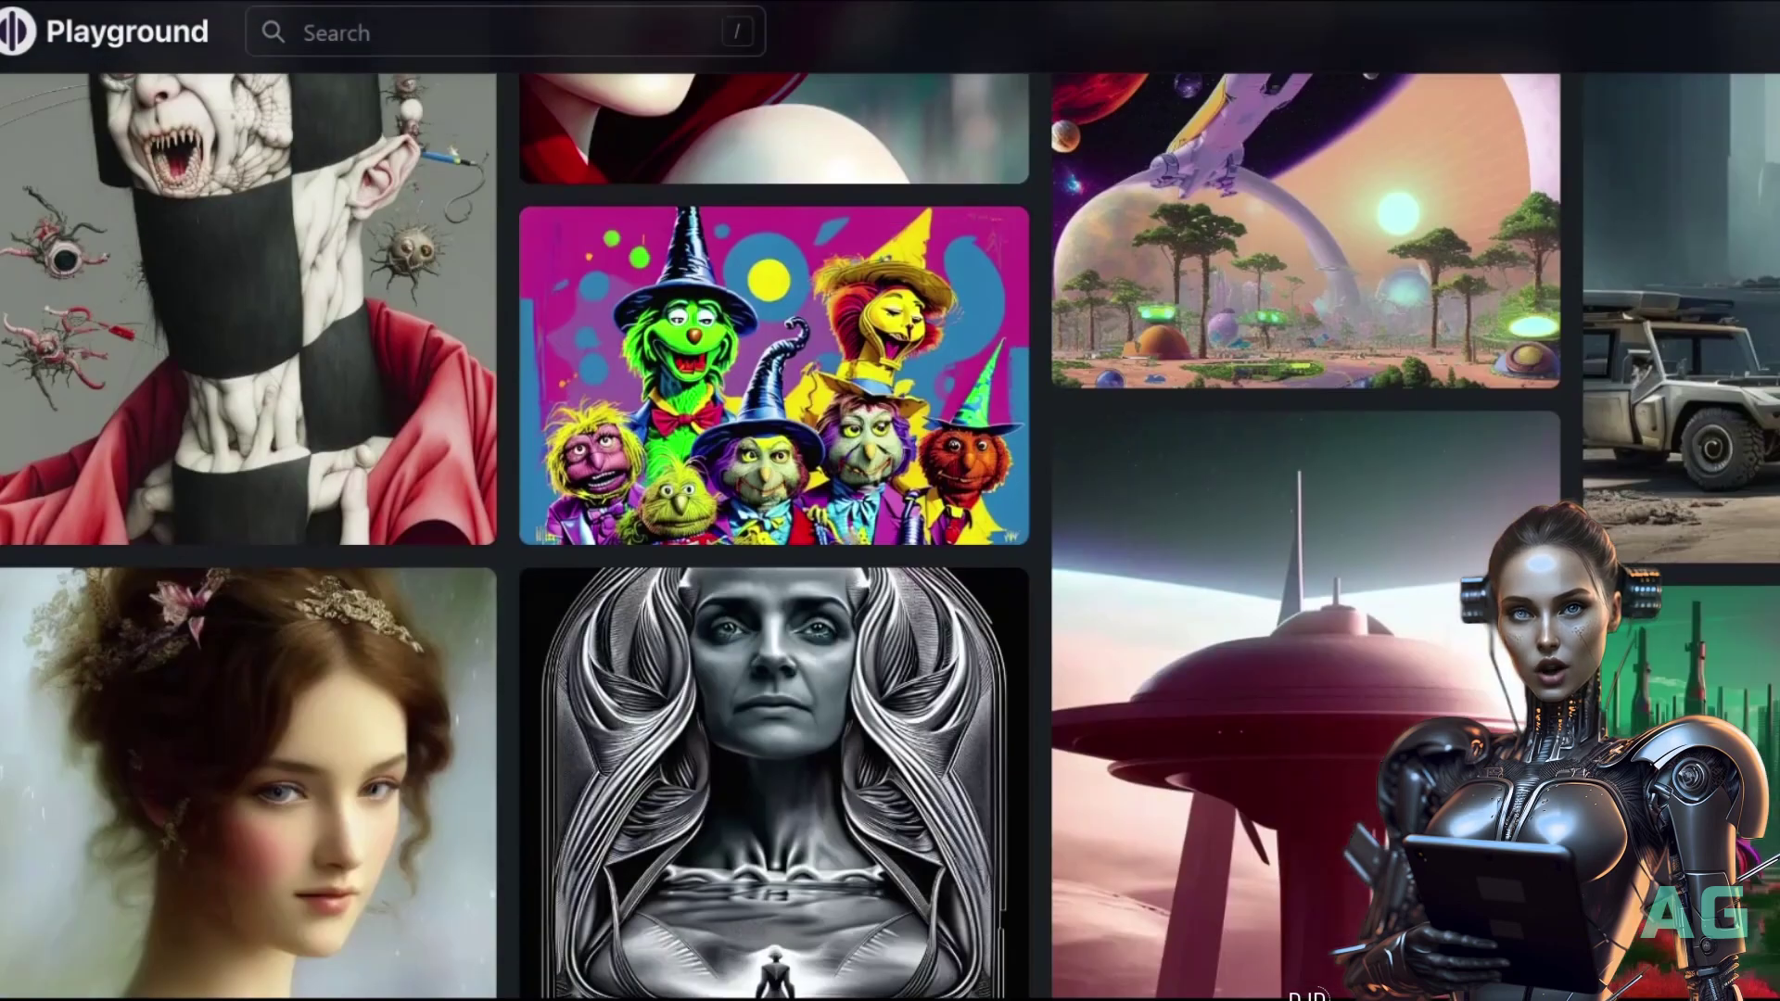
scroll(891, 519, "down", 3)
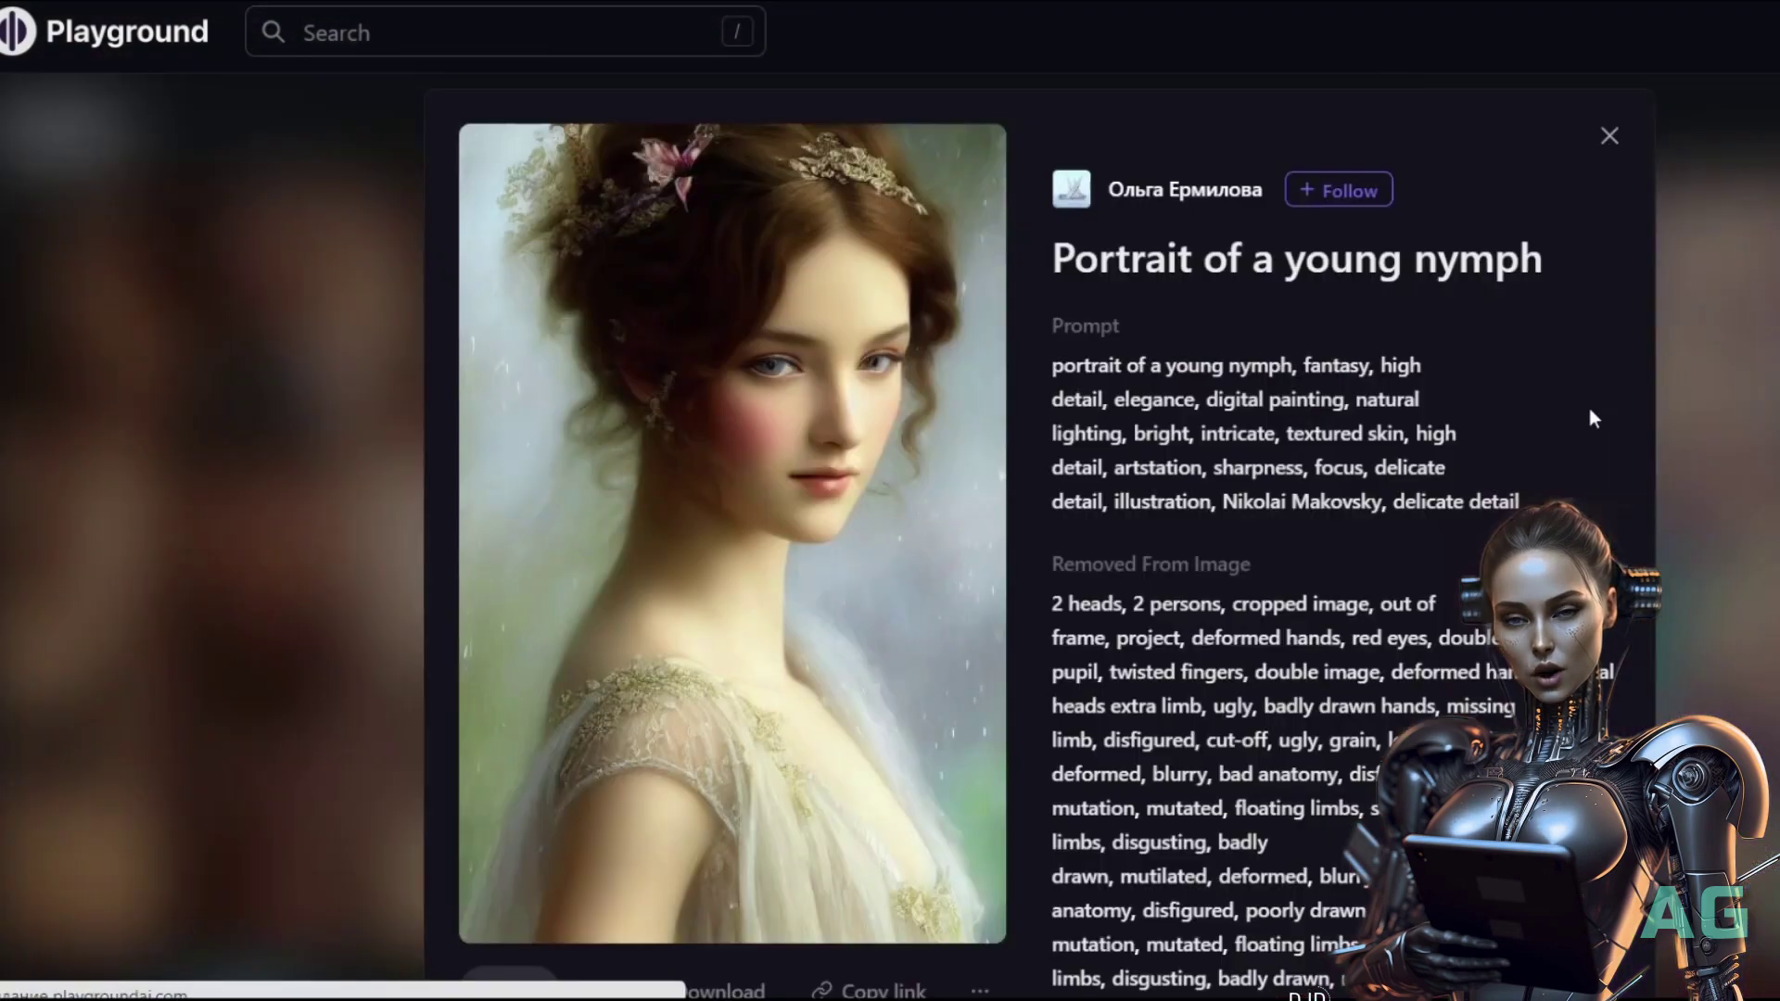
scroll(1571, 413, "down", 4)
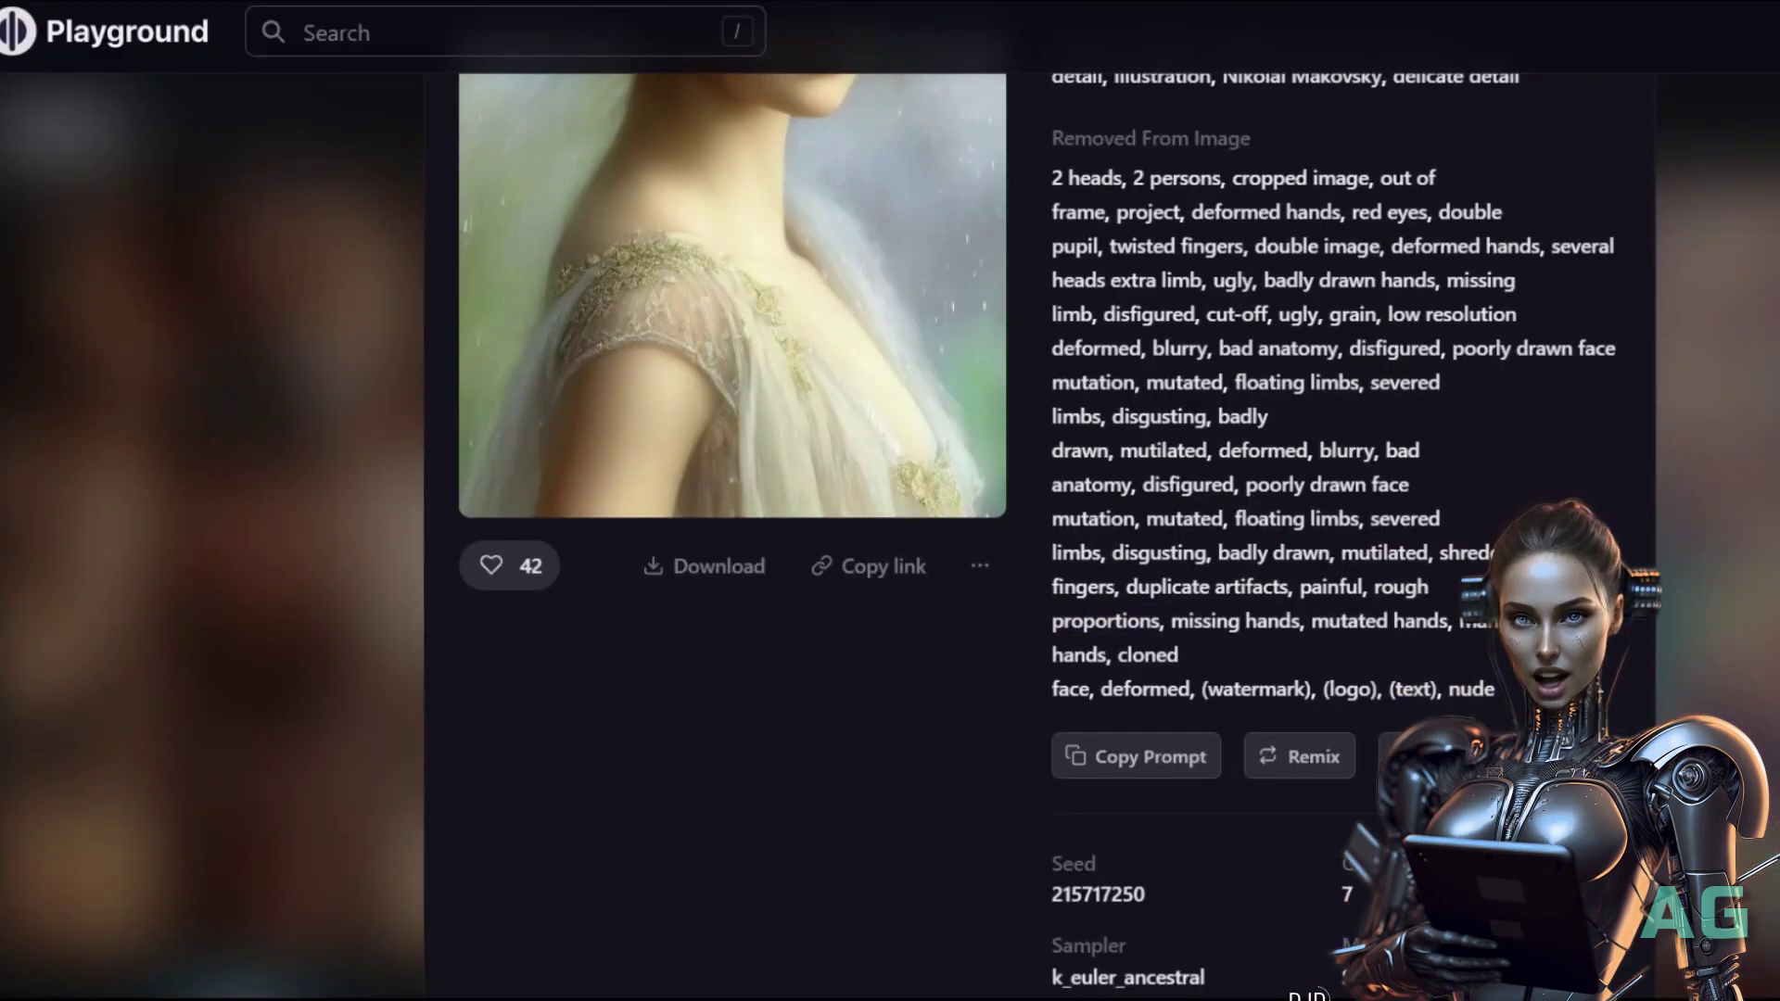
scroll(1196, 406, "up", 3)
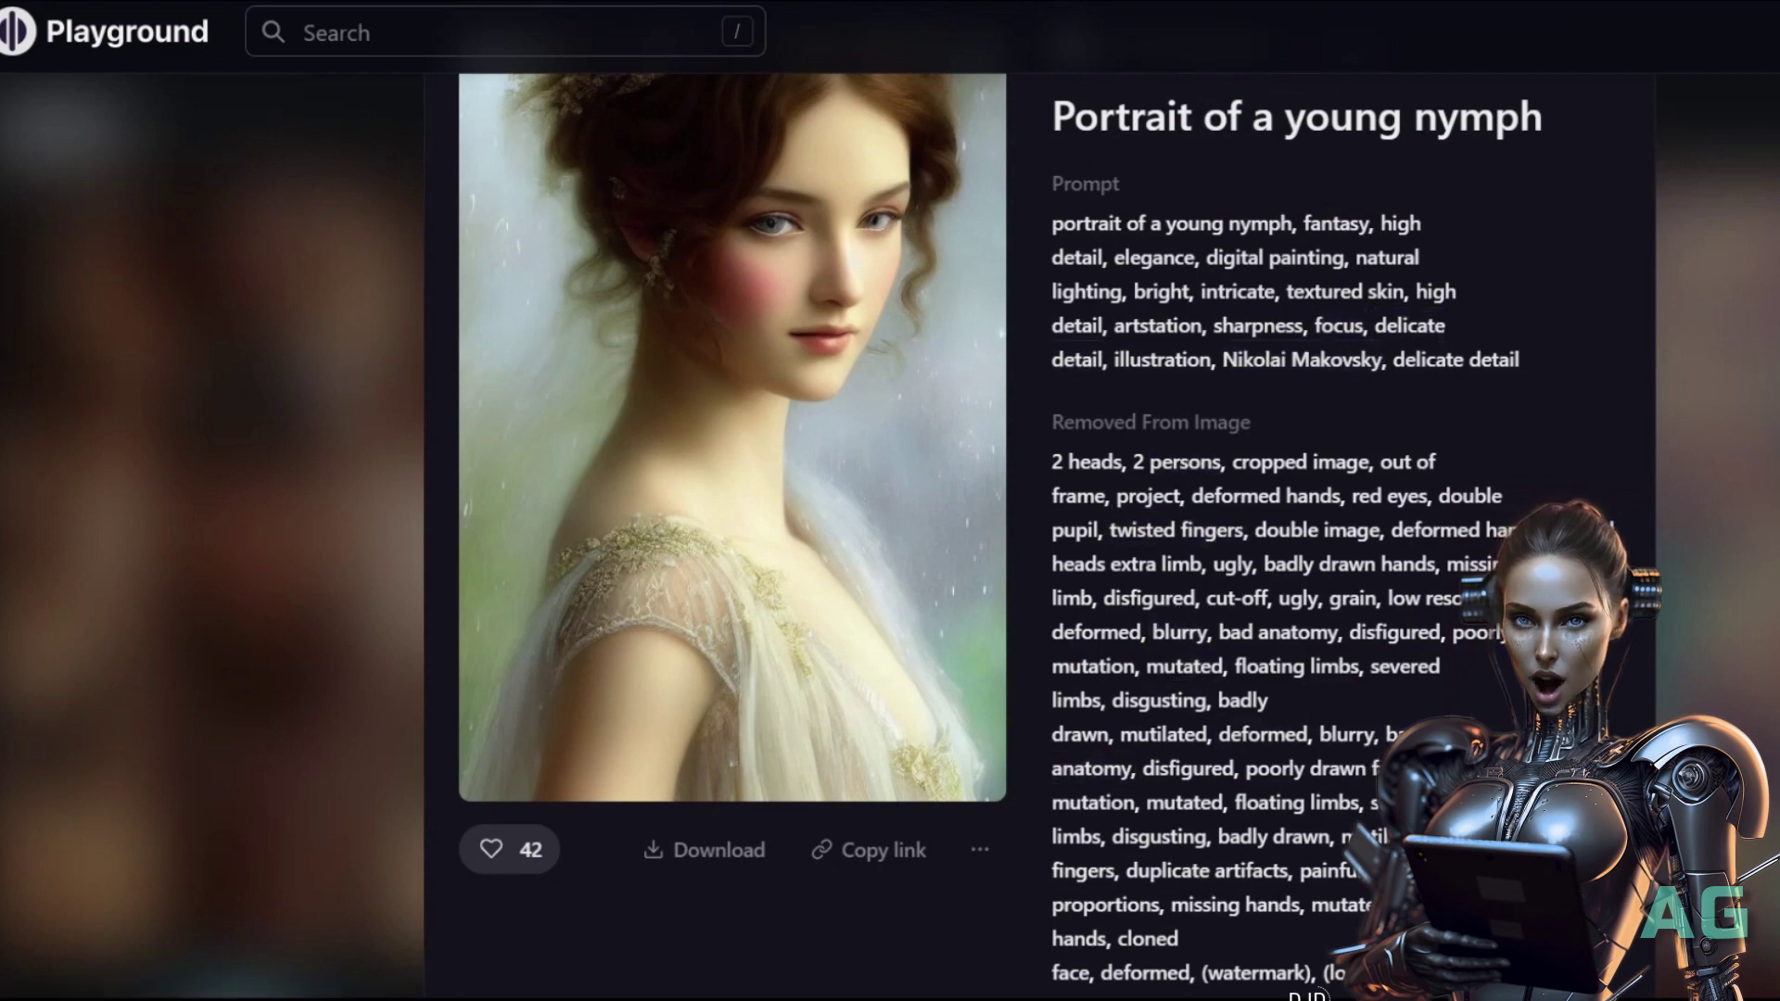
scroll(1261, 733, "up", 1)
scroll(1039, 547, "down", 5)
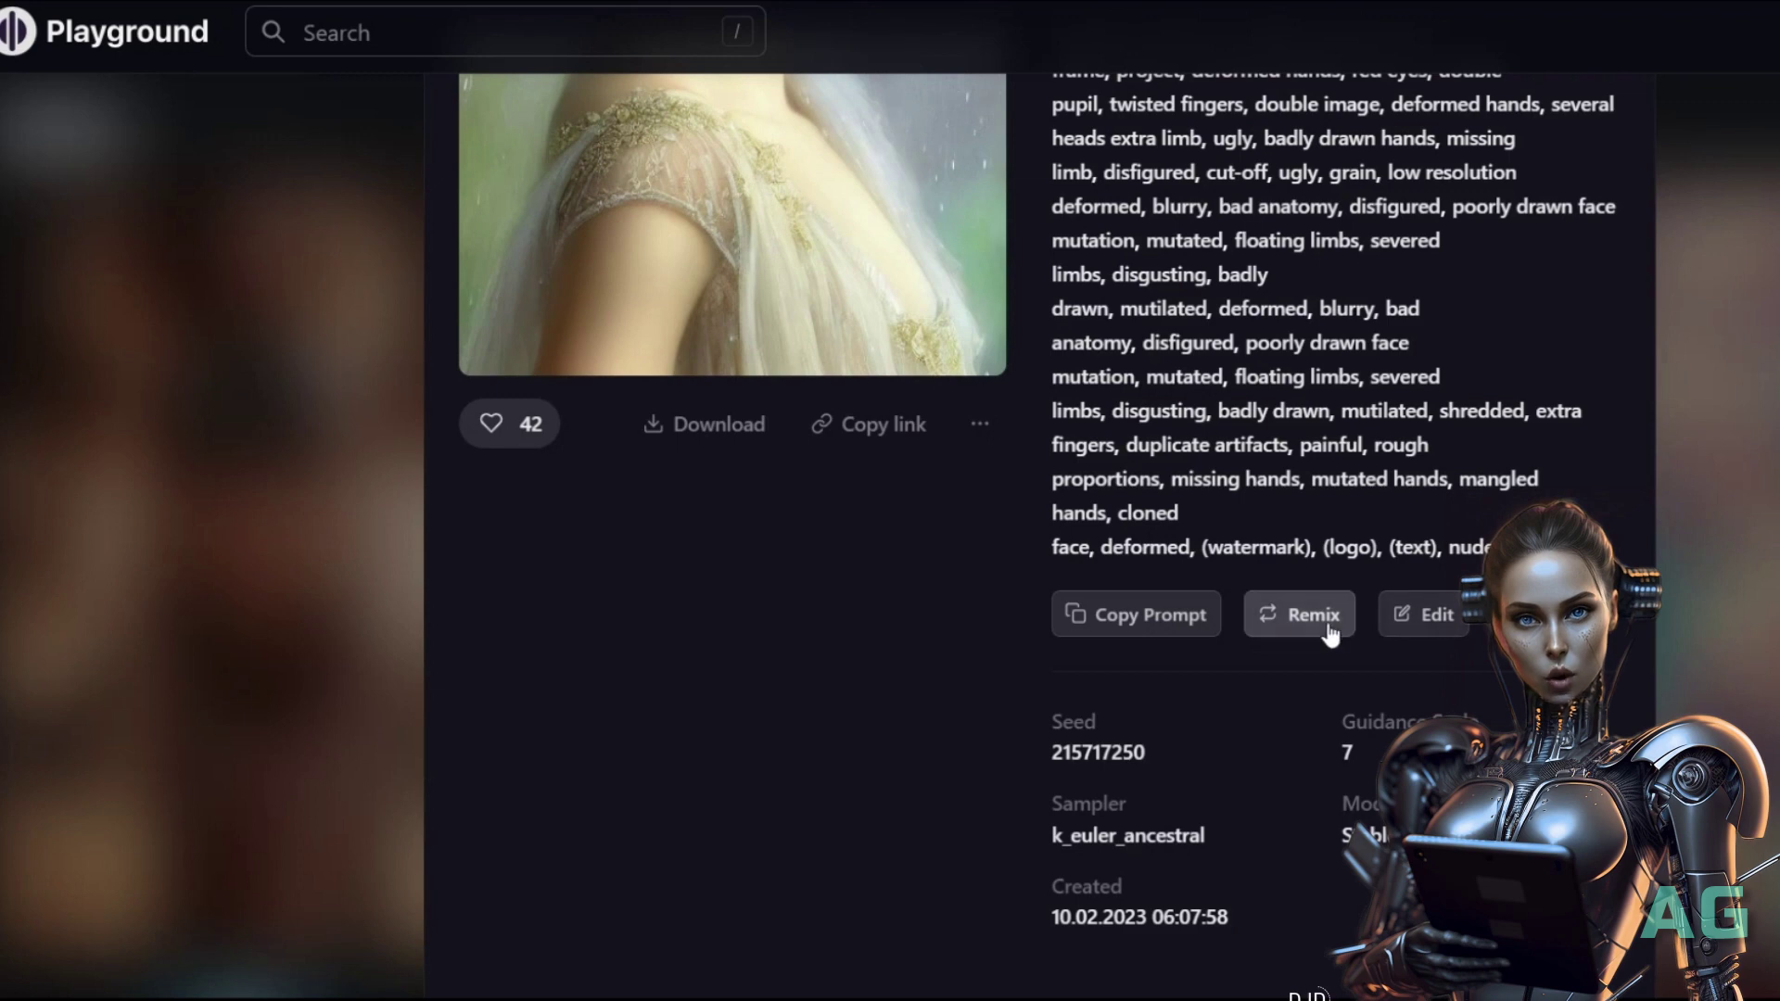
left_click(1330, 630)
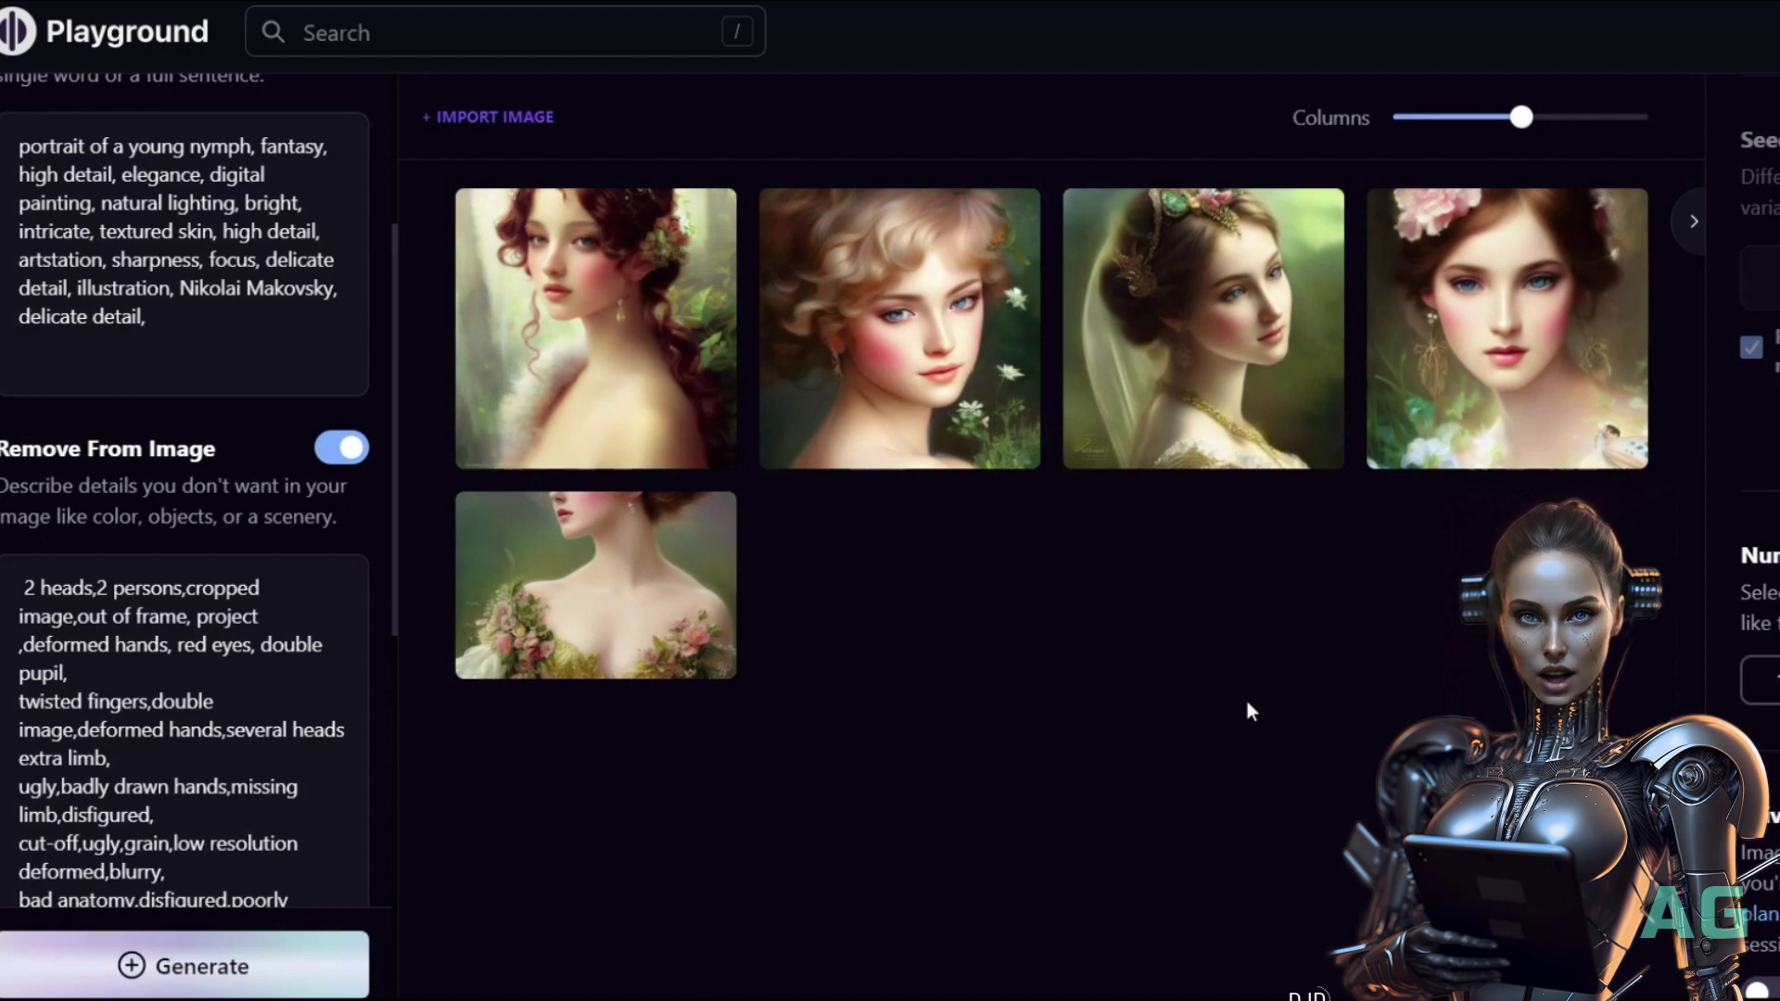
Remix the 'Olpntng style' image to generate cute ethereal baby portraits with the Oil Painting filter
mouse_move(938, 398)
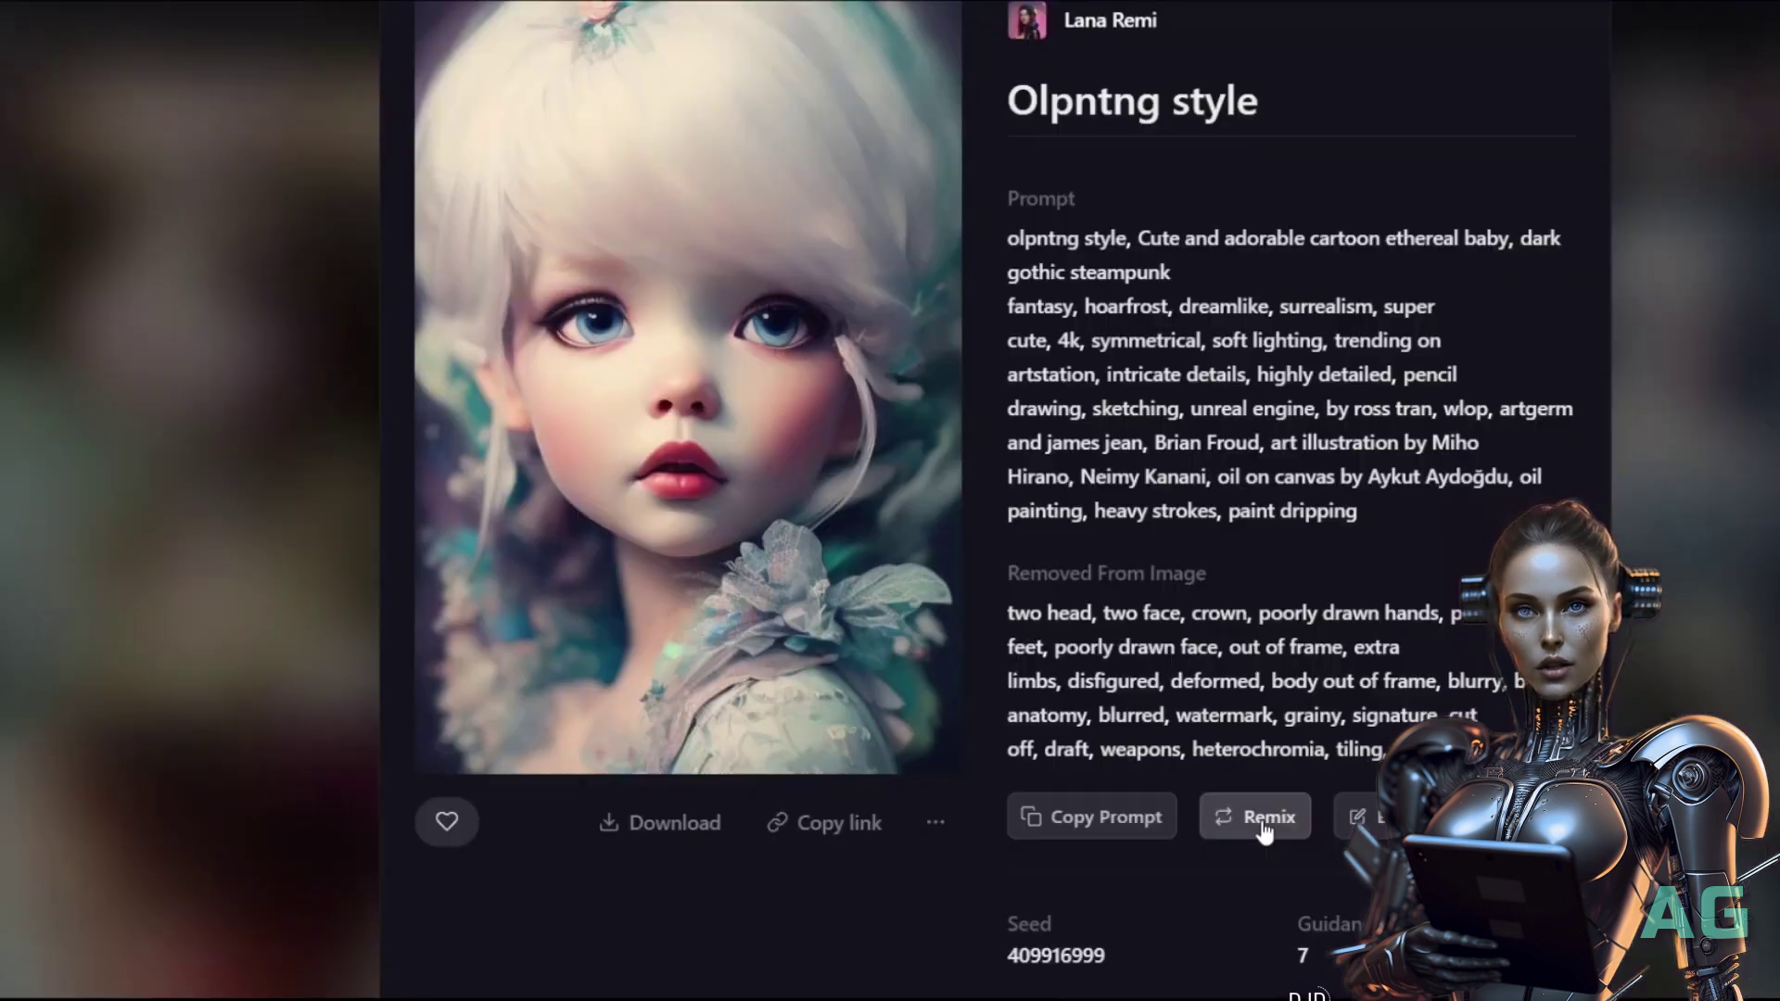
left_click(1268, 820)
scroll(232, 810, "down", 3)
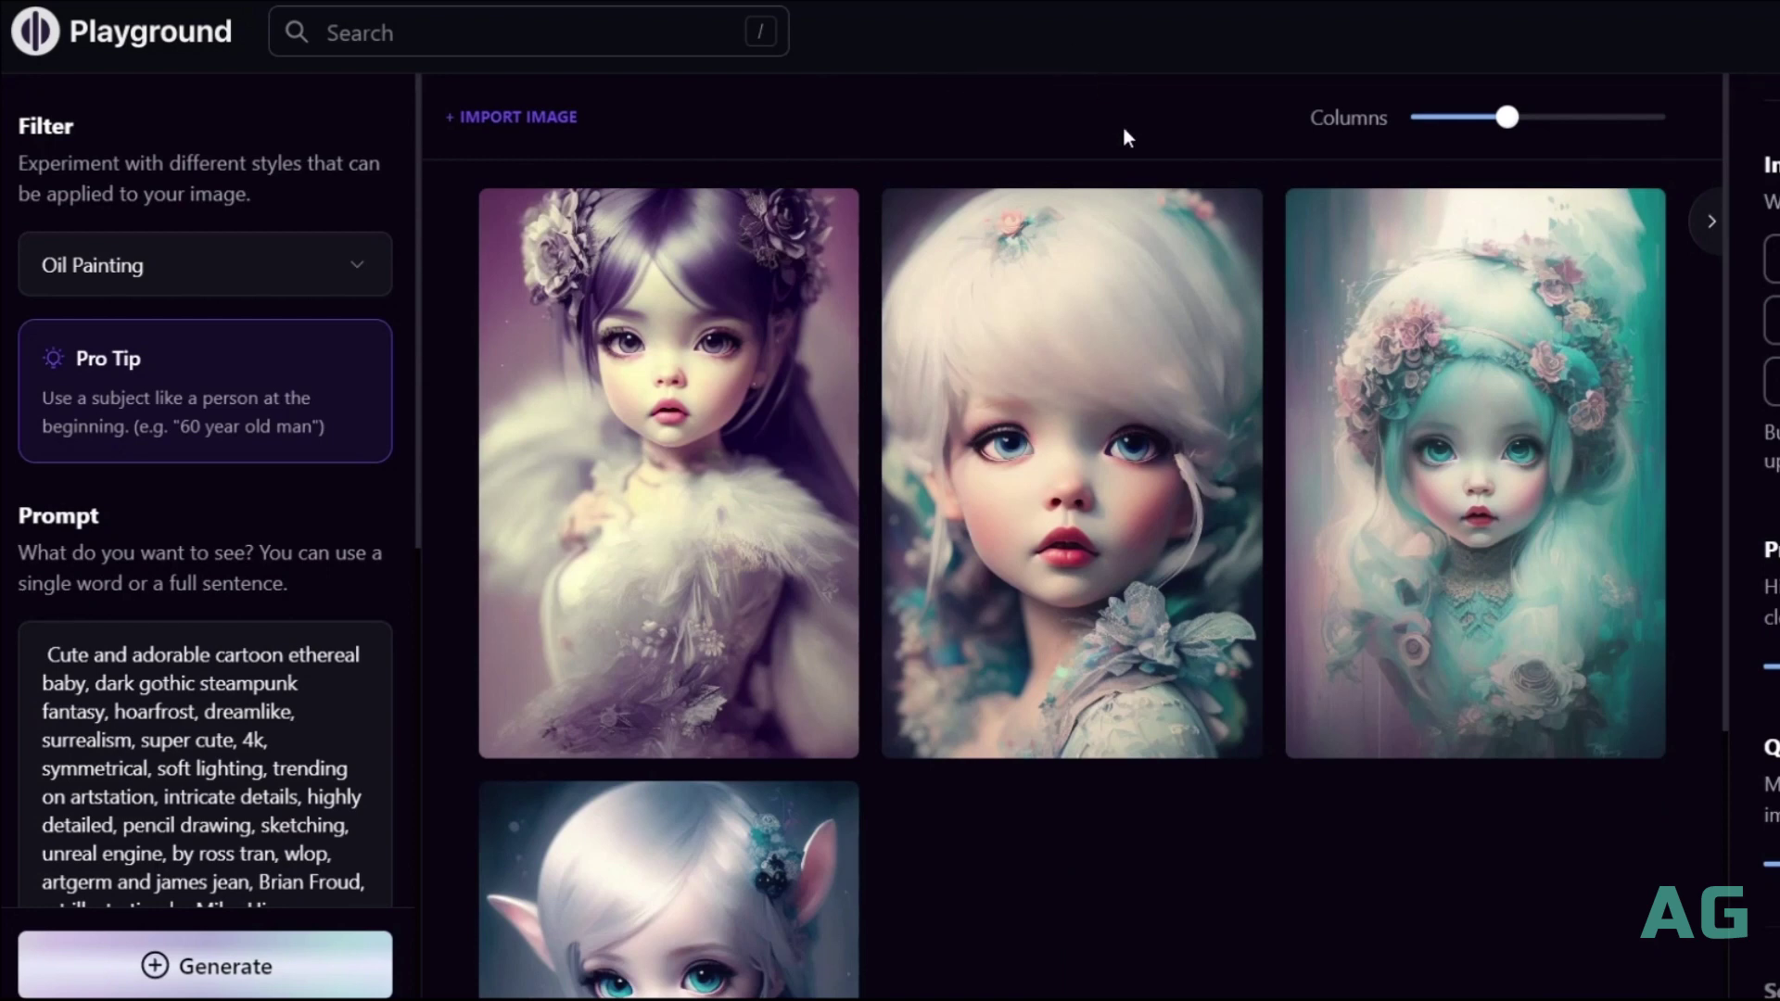
Switch on Remove From Image in a fresh, empty generator
mouse_move(1121, 479)
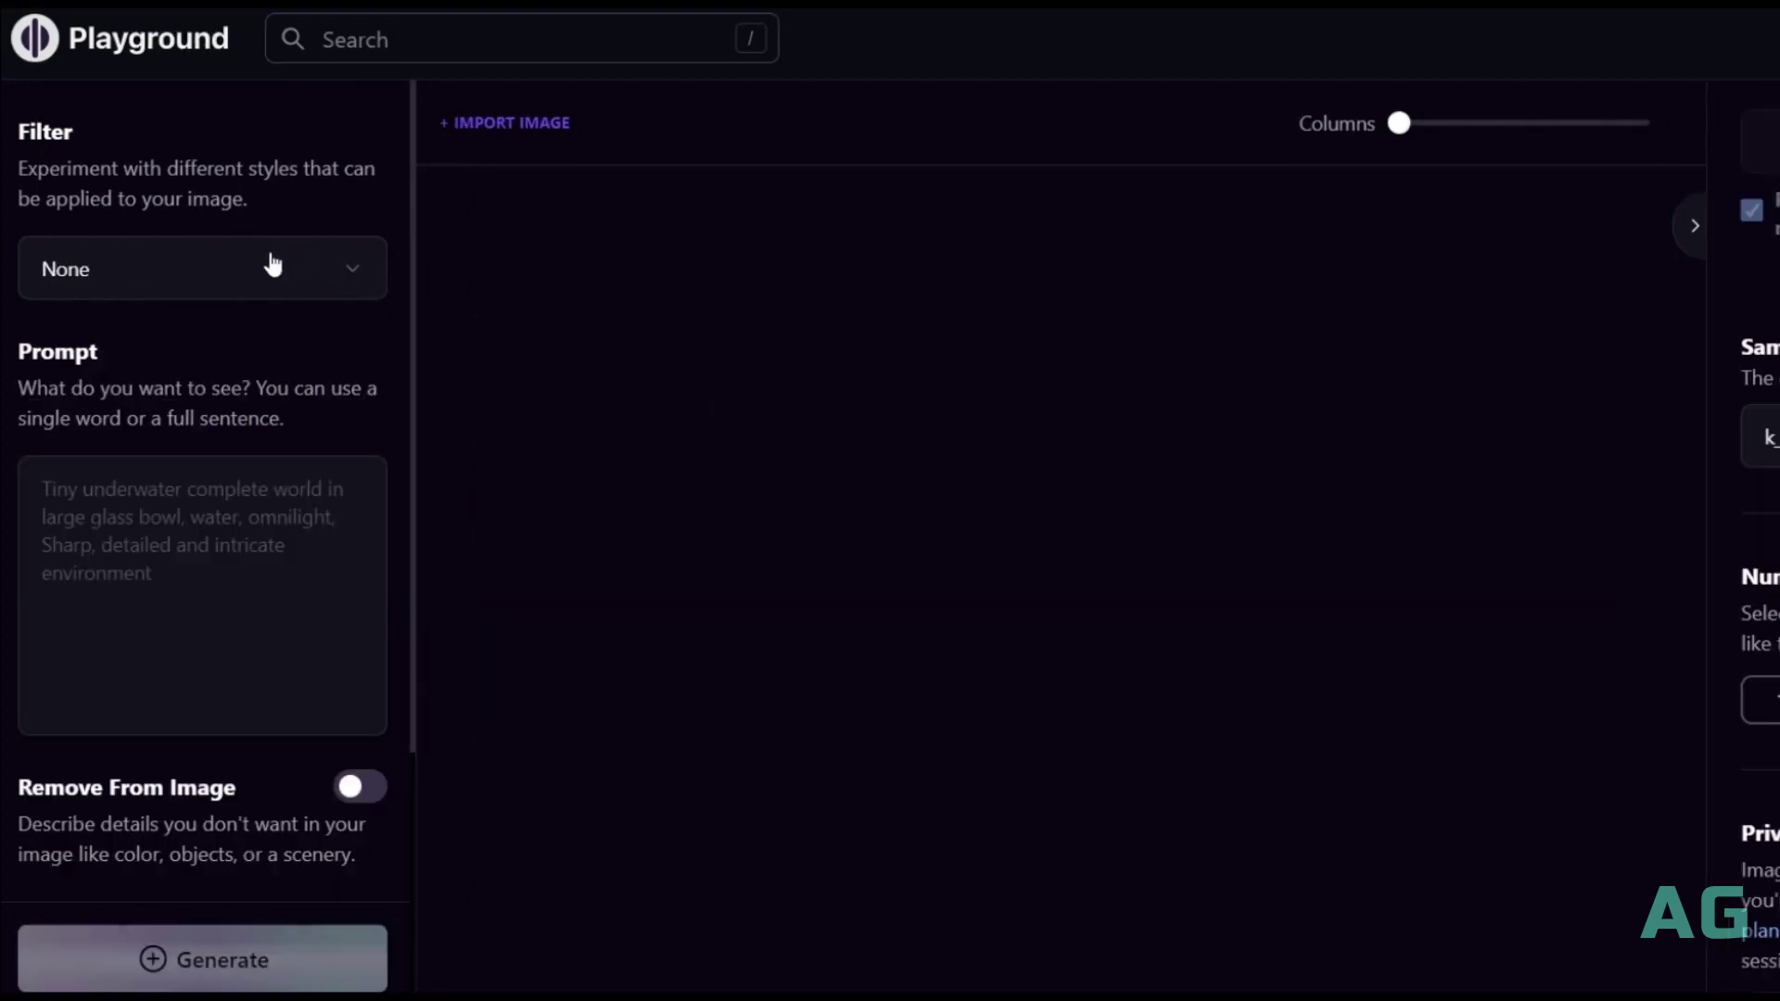
scroll(304, 421, "down", 2)
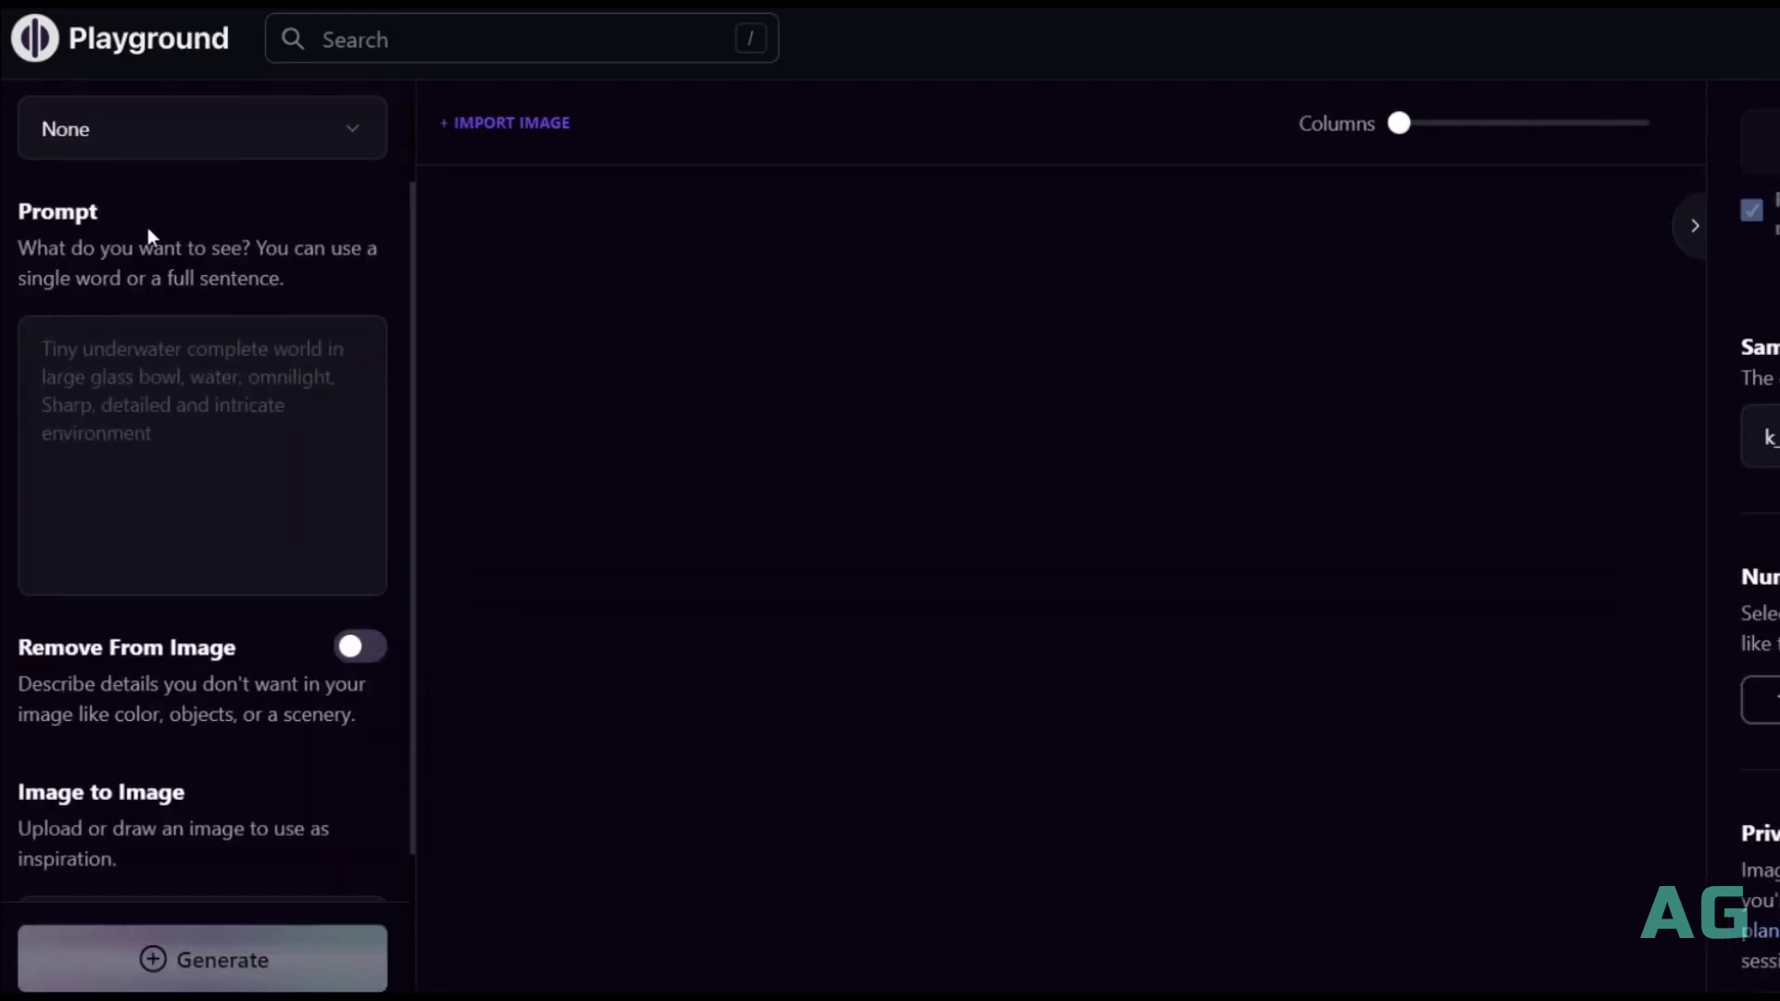
scroll(182, 470, "down", 2)
left_click(357, 524)
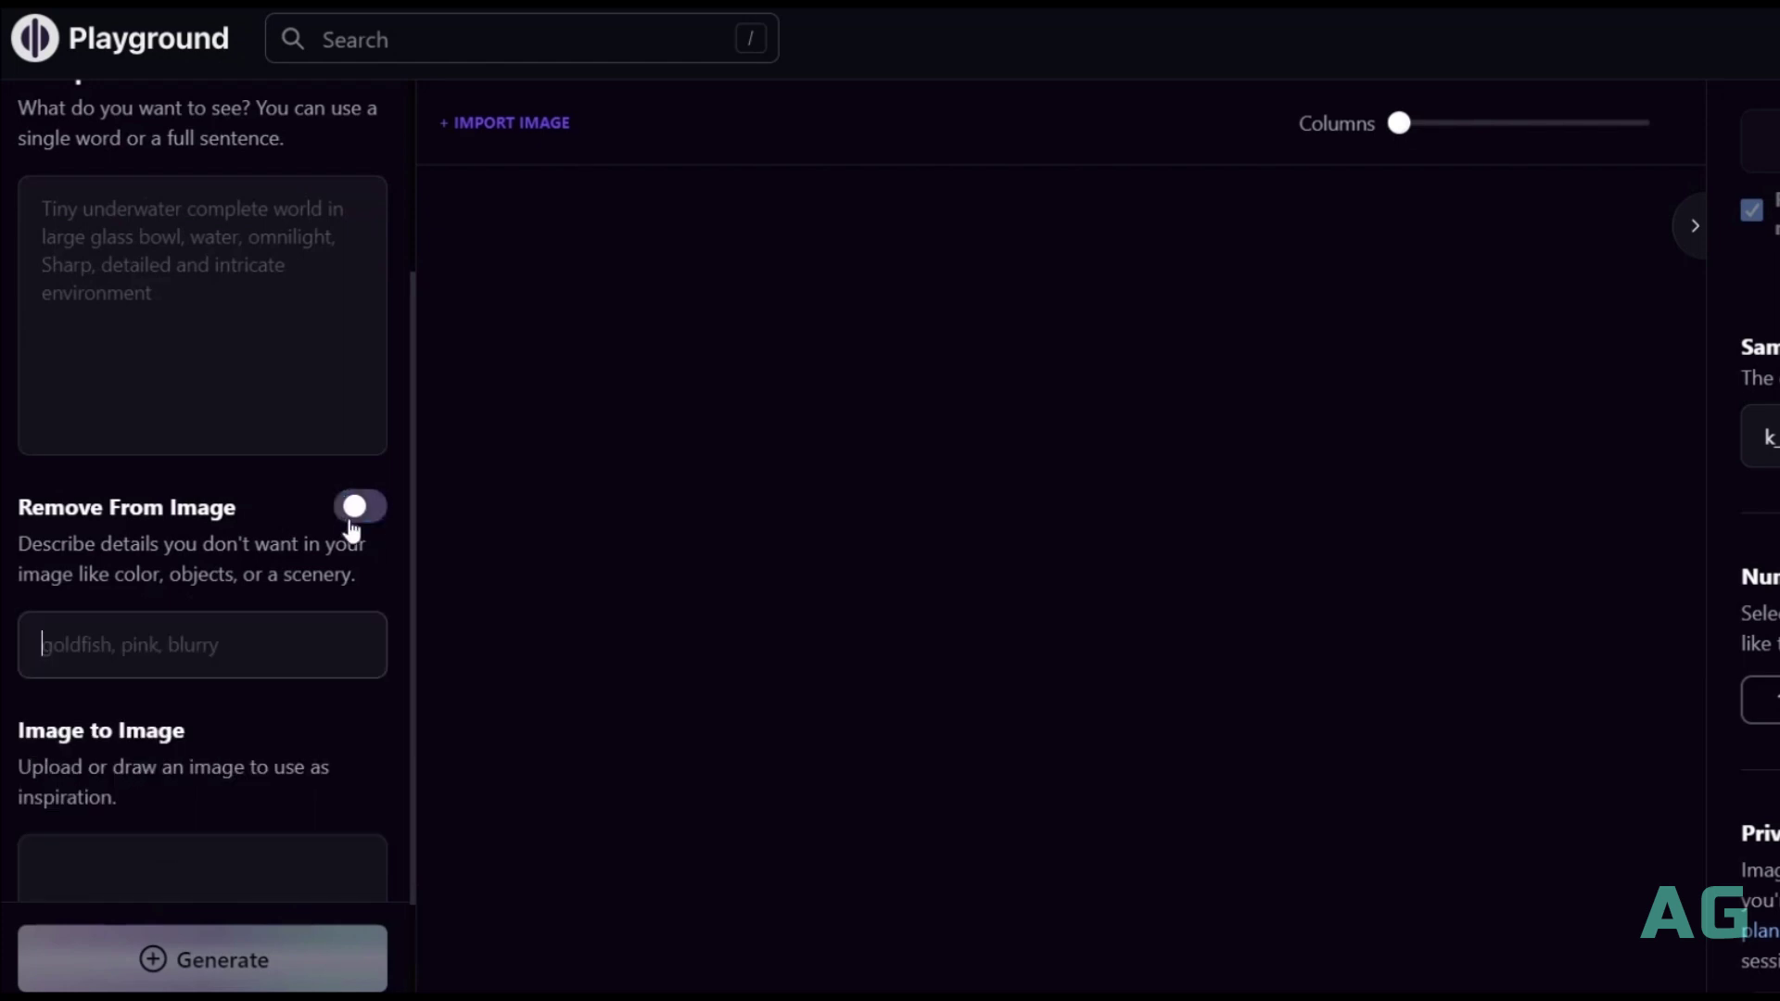
Open the filter style gallery, with None still selected
scroll(303, 597, "down", 2)
scroll(295, 584, "up", 5)
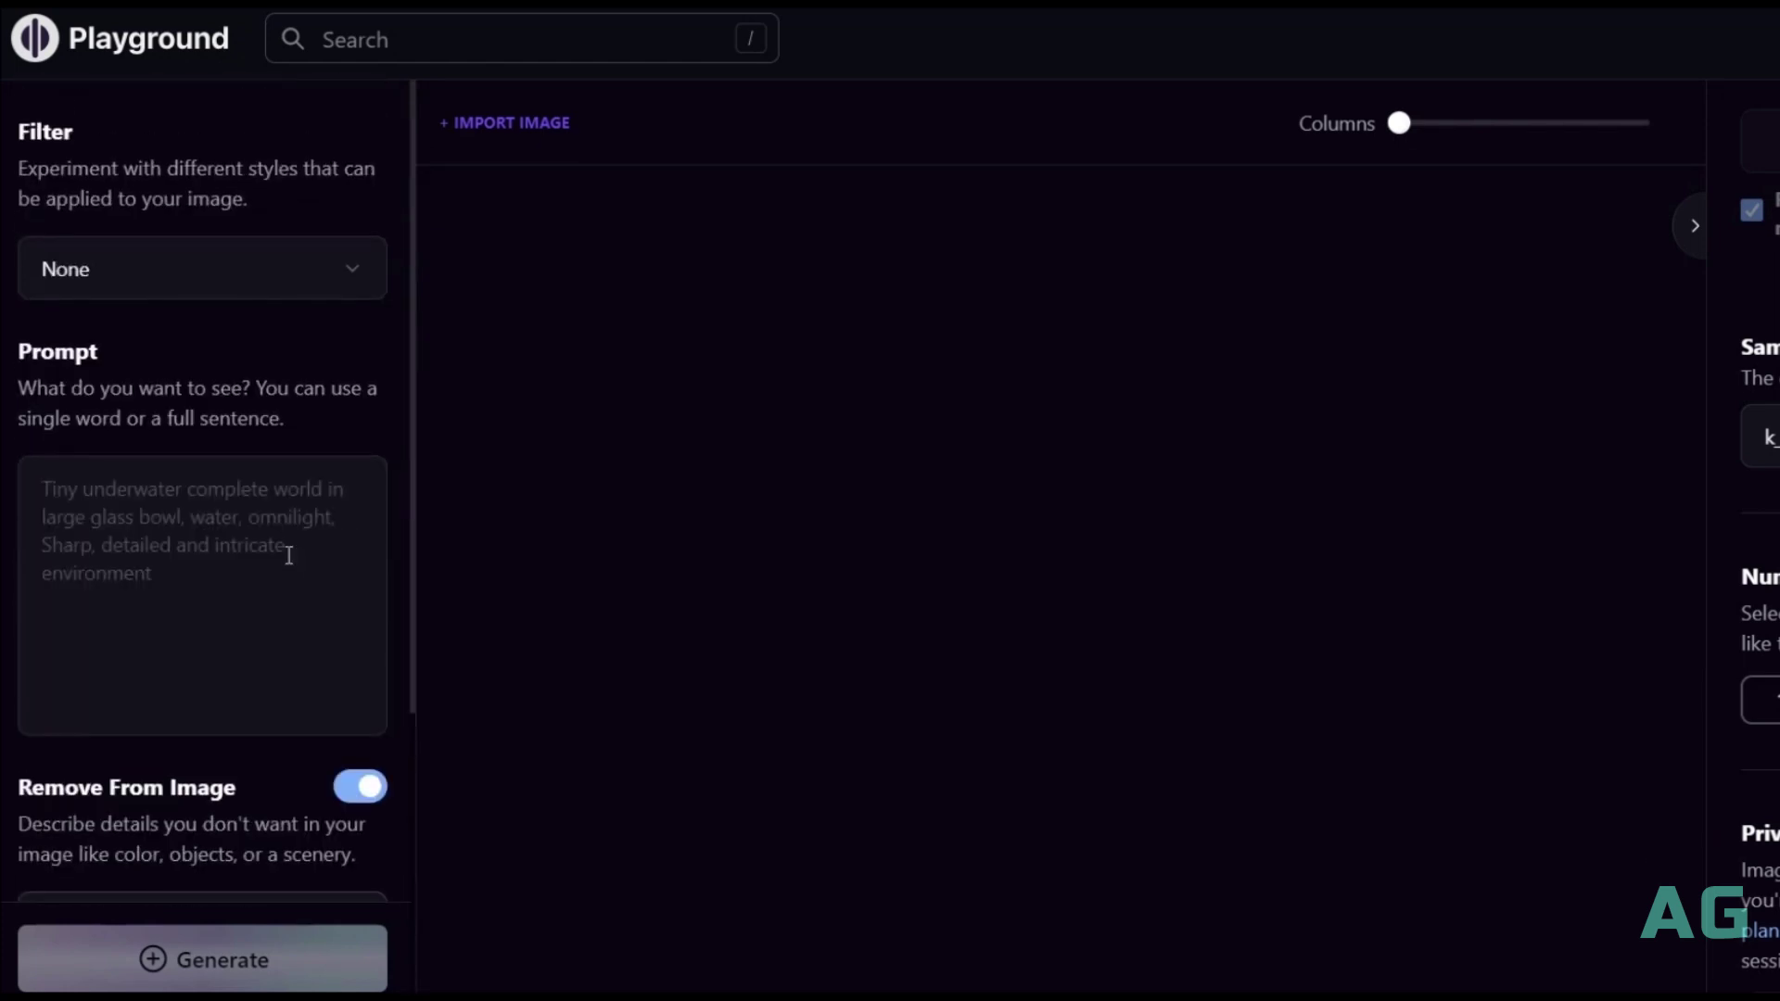
left_click(352, 277)
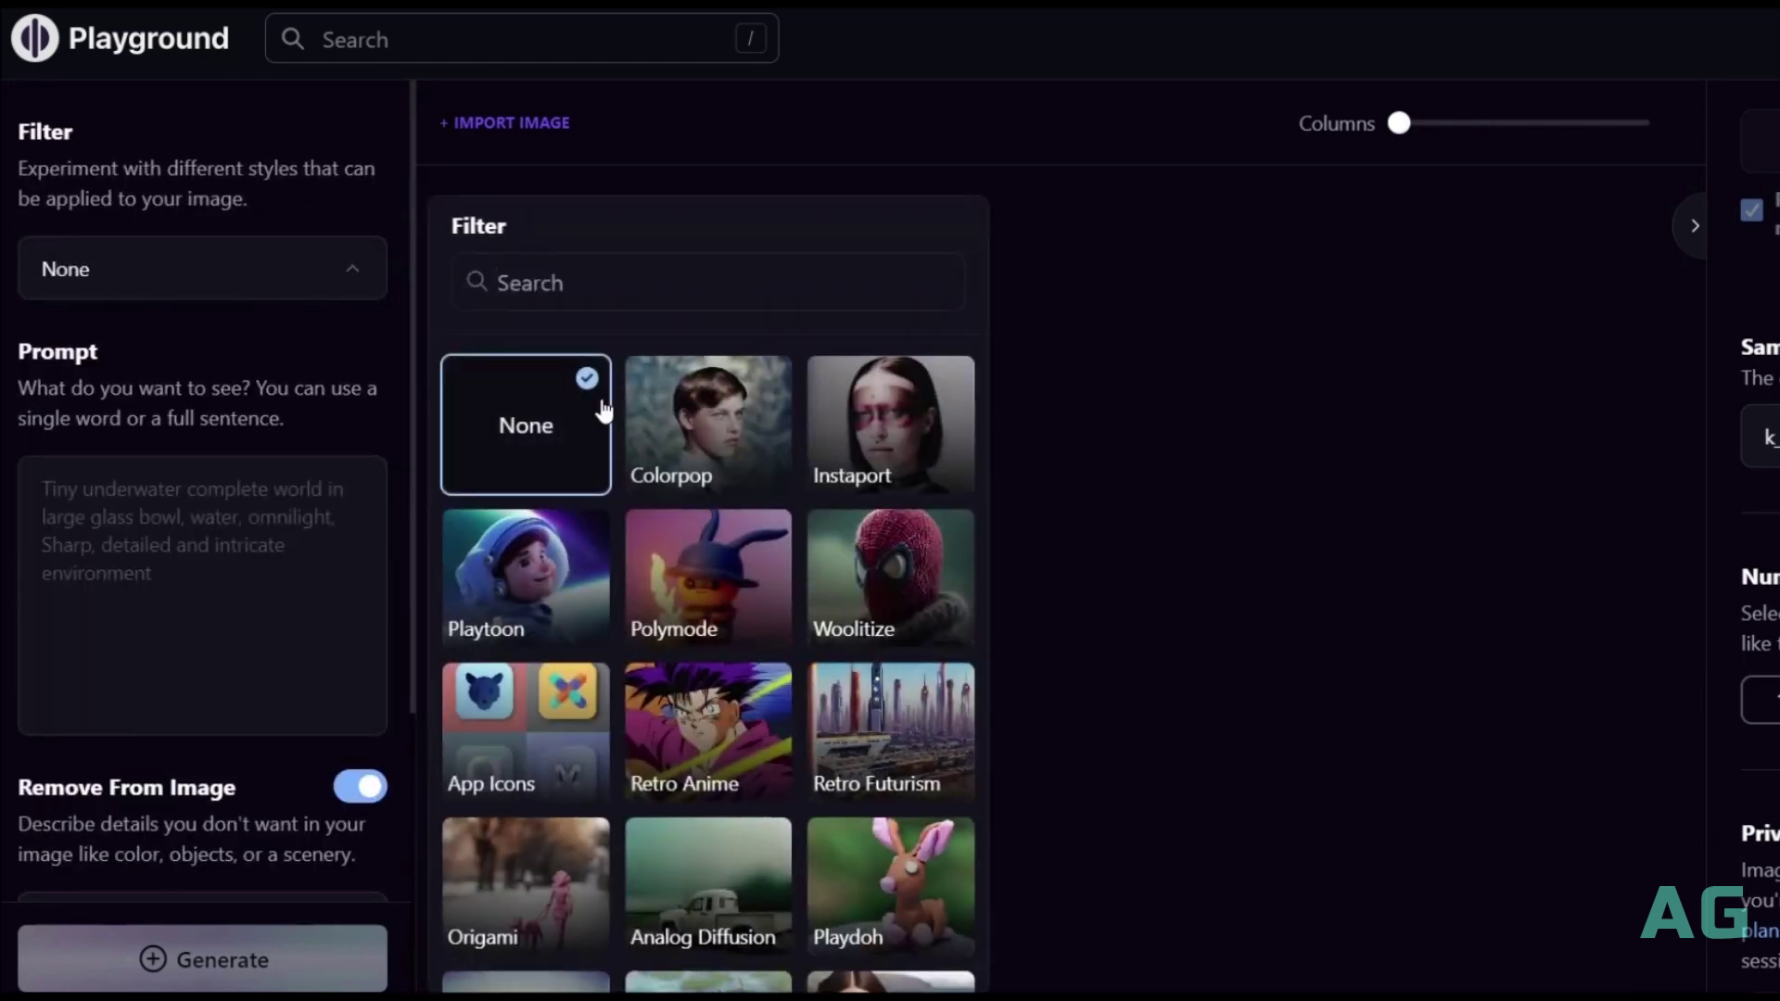
Browse the filter styles and close the gallery without choosing one, keeping None
scroll(732, 582, "down", 5)
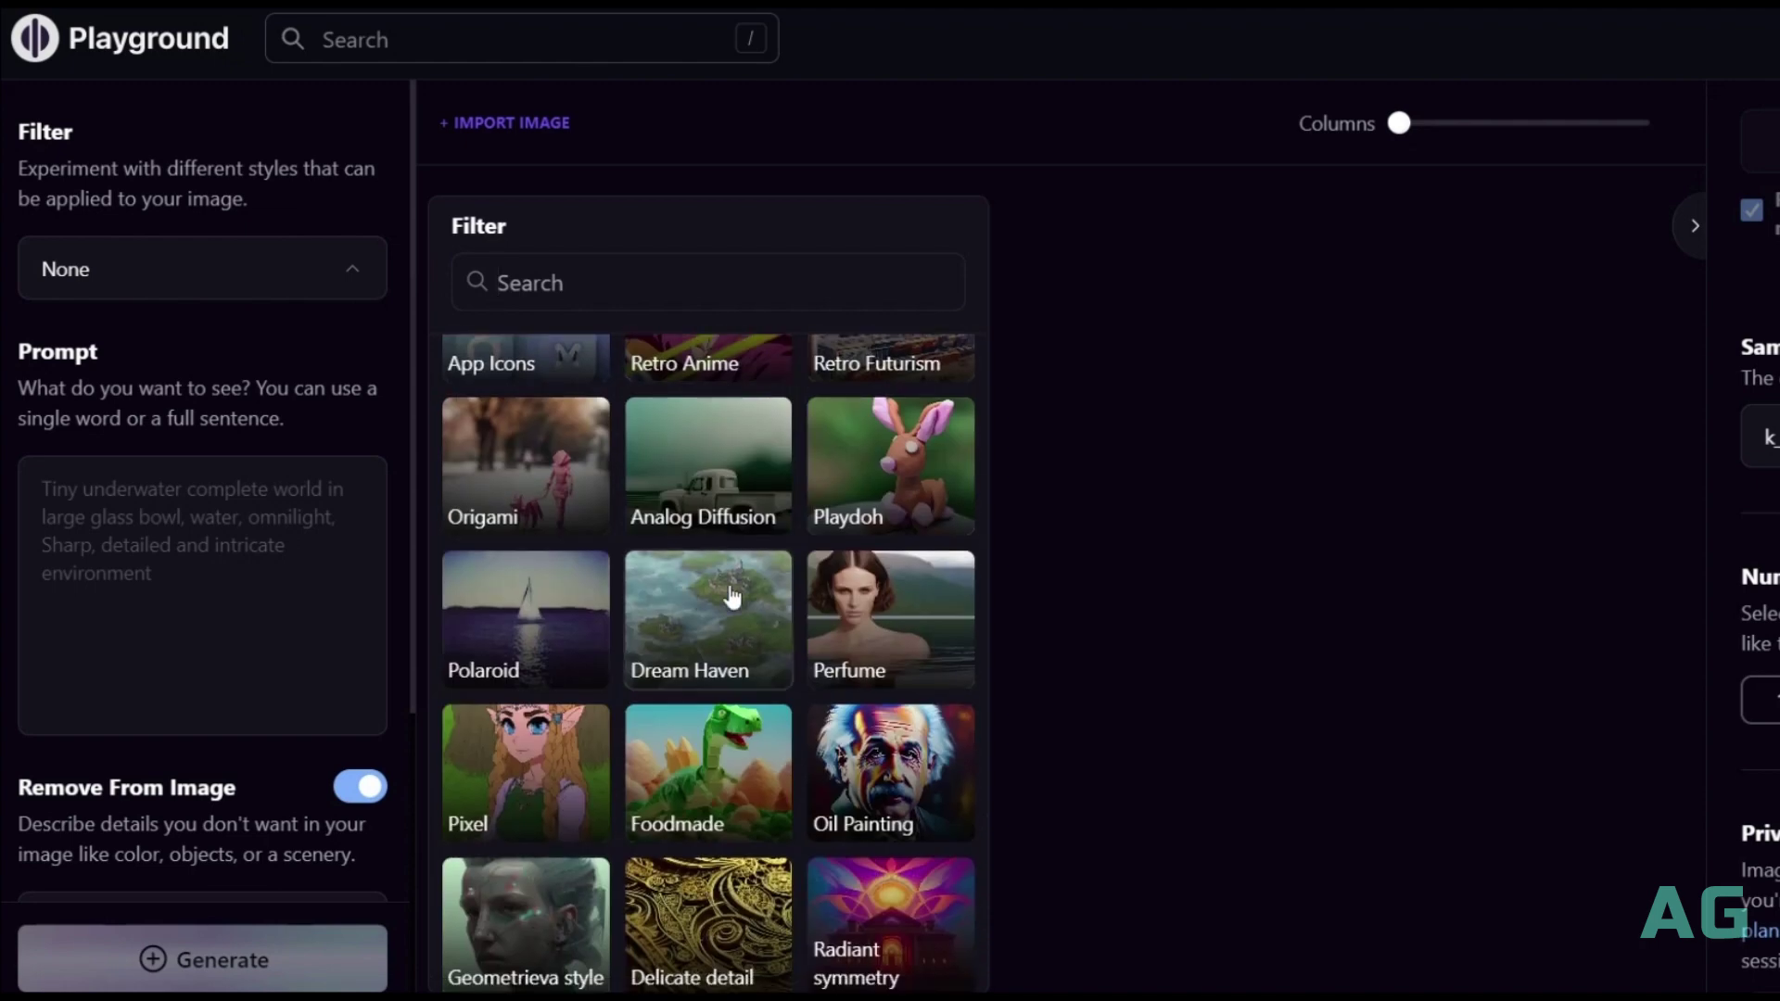
scroll(727, 596, "down", 8)
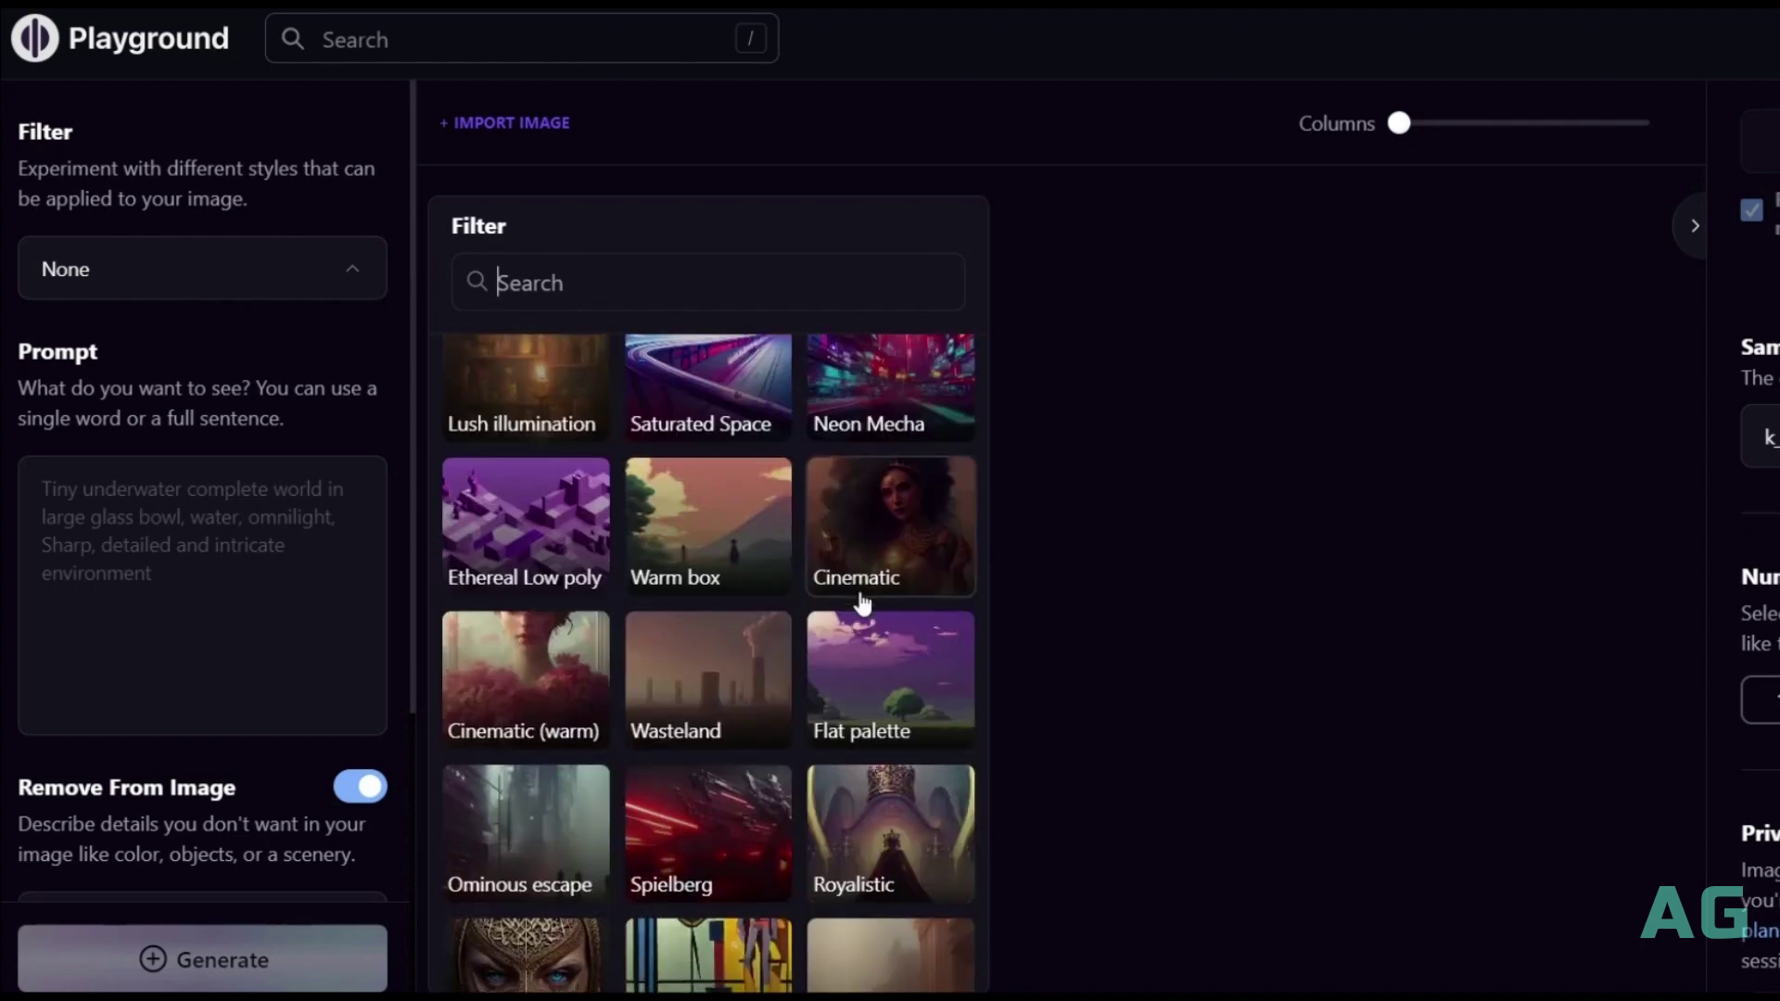
scroll(858, 598, "down", 3)
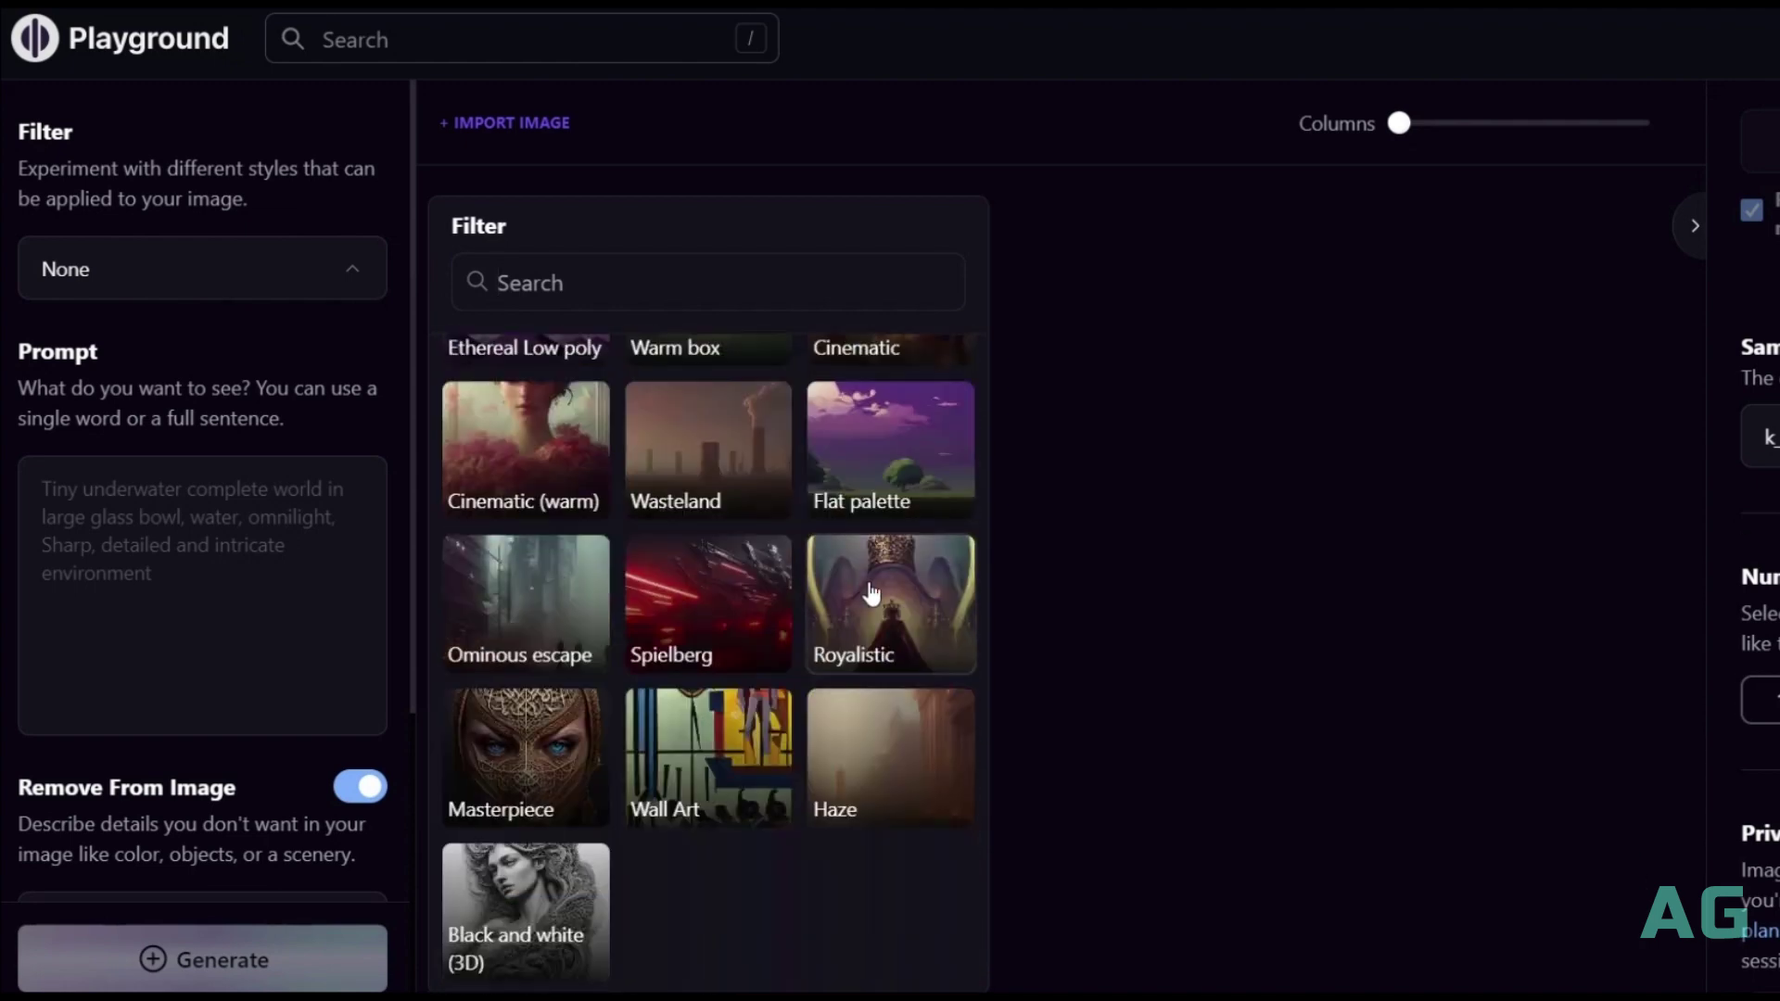
left_click(1062, 559)
Open the Model list showing Stable Diffusion 1.5, Stable Diffusion 2.1 and DALL·E 2
scroll(249, 765, "down", 5)
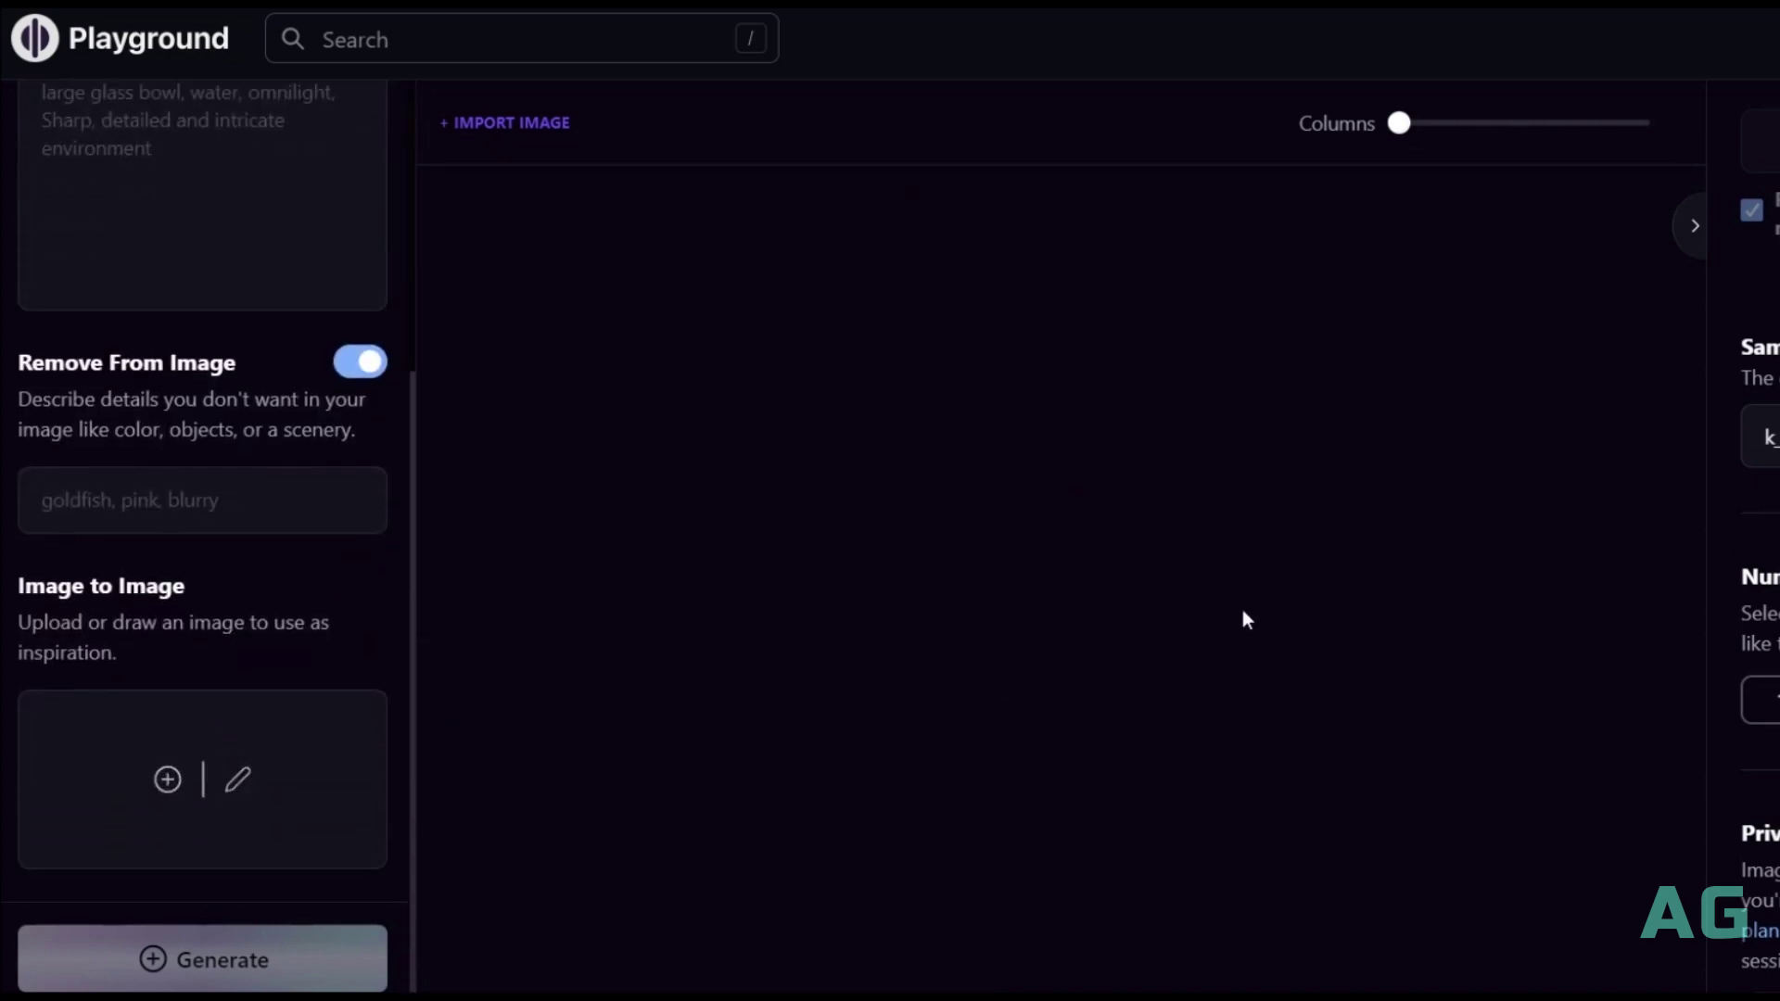
scroll(1760, 538, "up", 10)
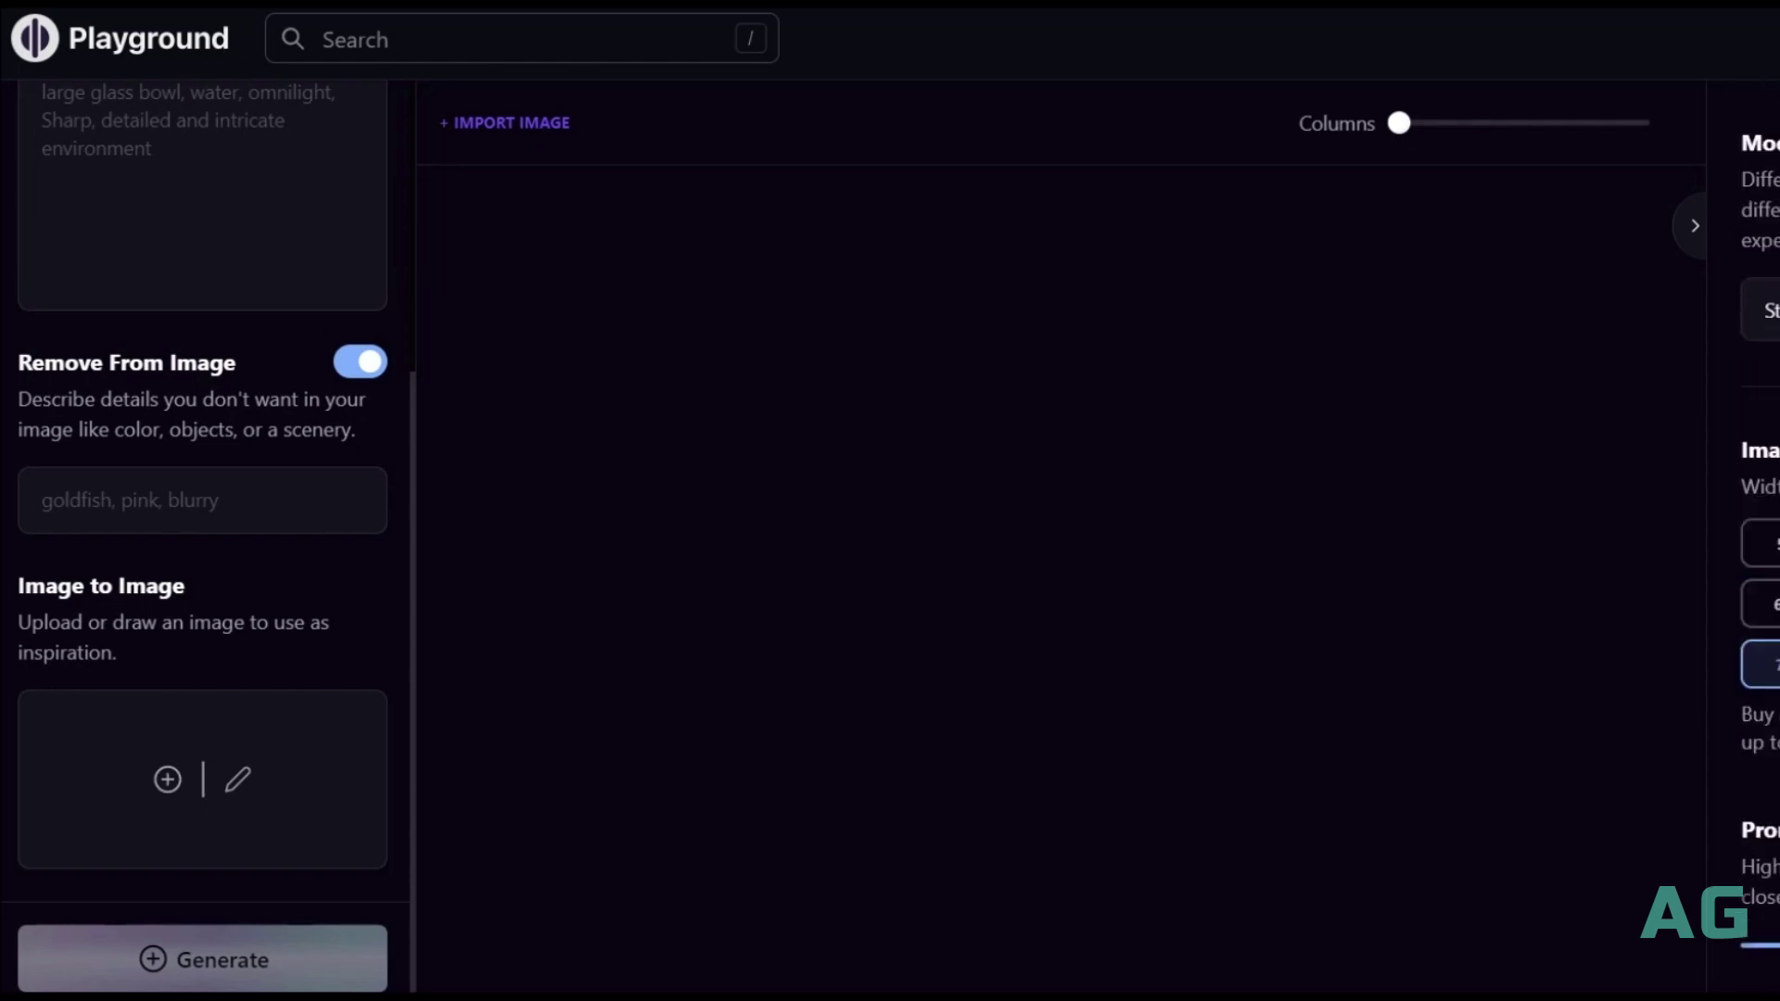
left_click(1732, 312)
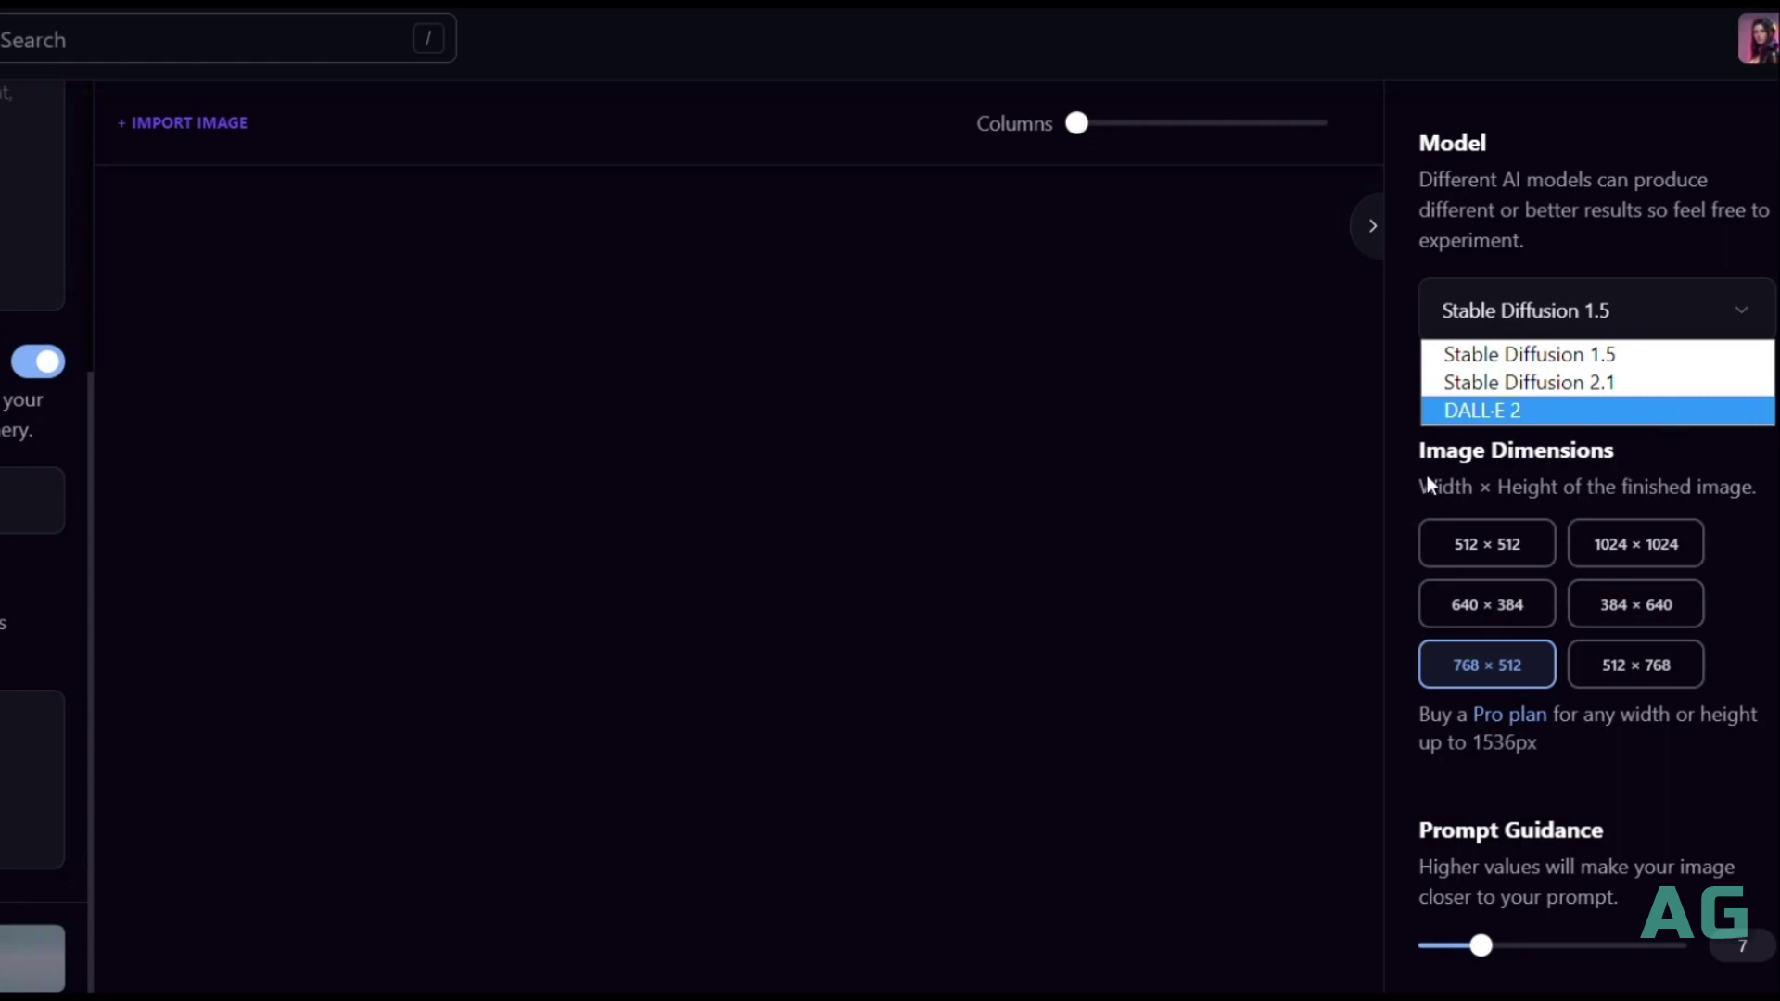
Try DALL·E 2, then dismiss its paid add-on notice, keeping Stable Diffusion 1.5
left_click(1461, 417)
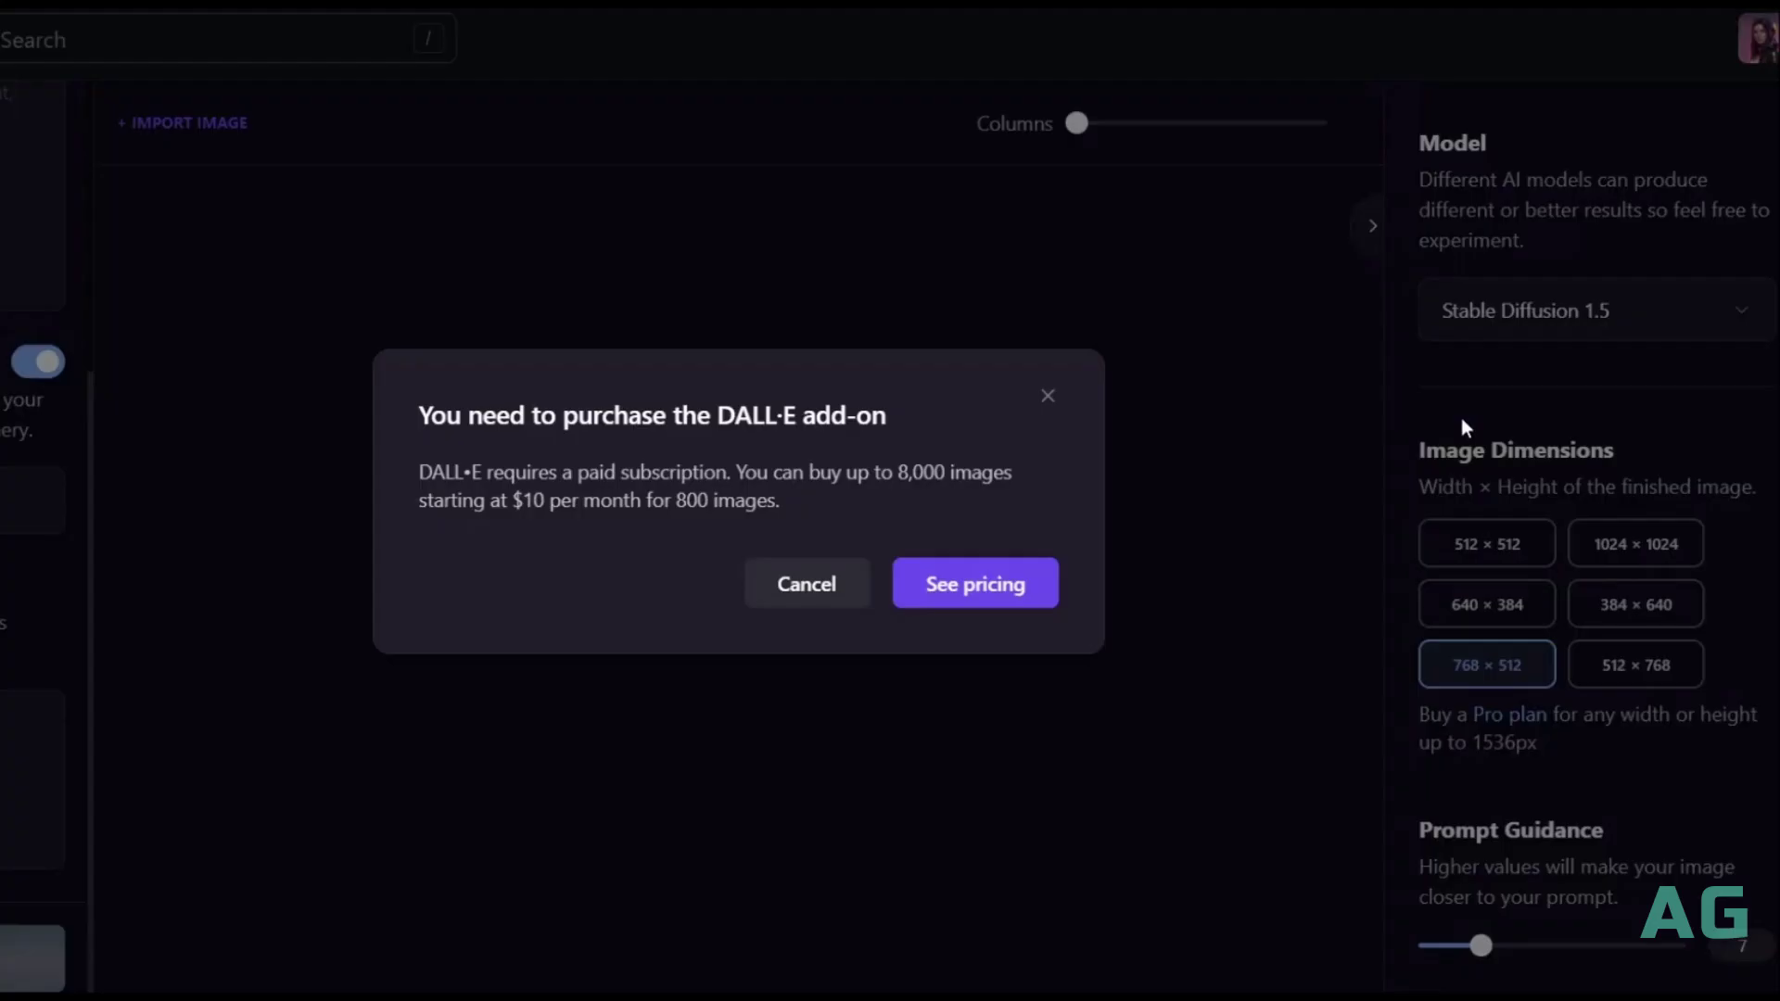
left_click(1045, 405)
Review settings (quality 50, random seed, k_euler_ancestral, four images), then collapse the advanced options
scroll(1669, 445, "down", 2)
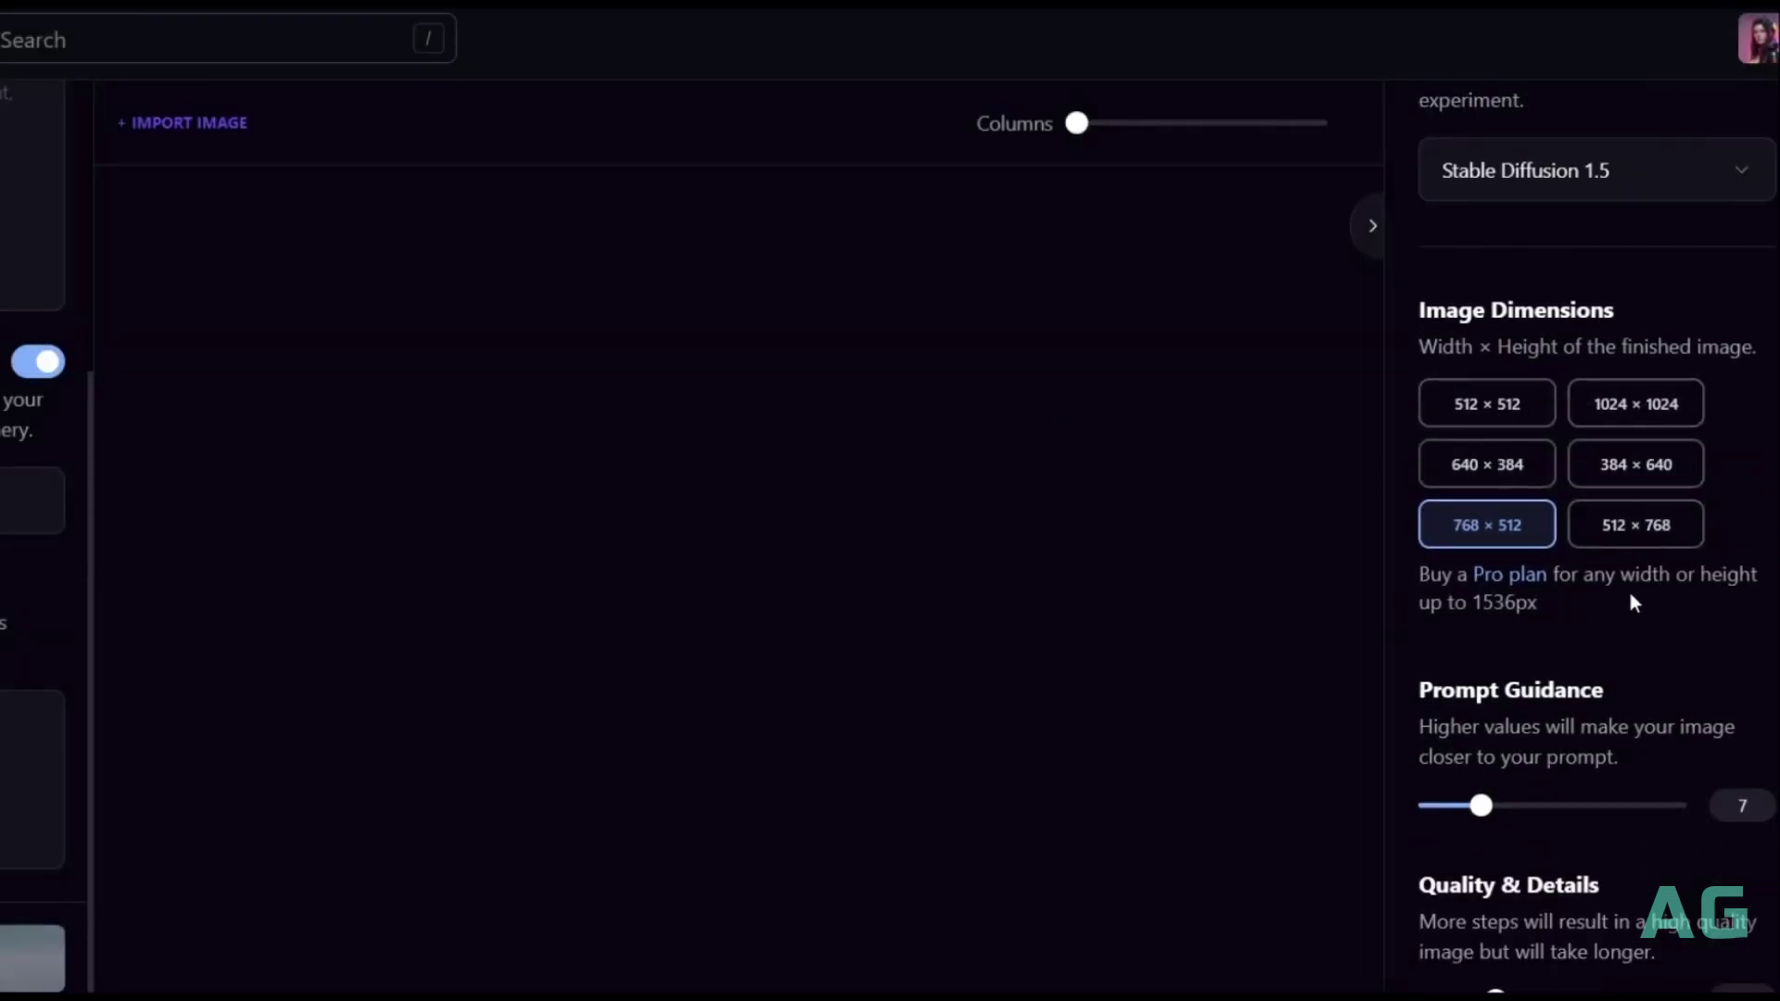
scroll(1632, 605, "down", 4)
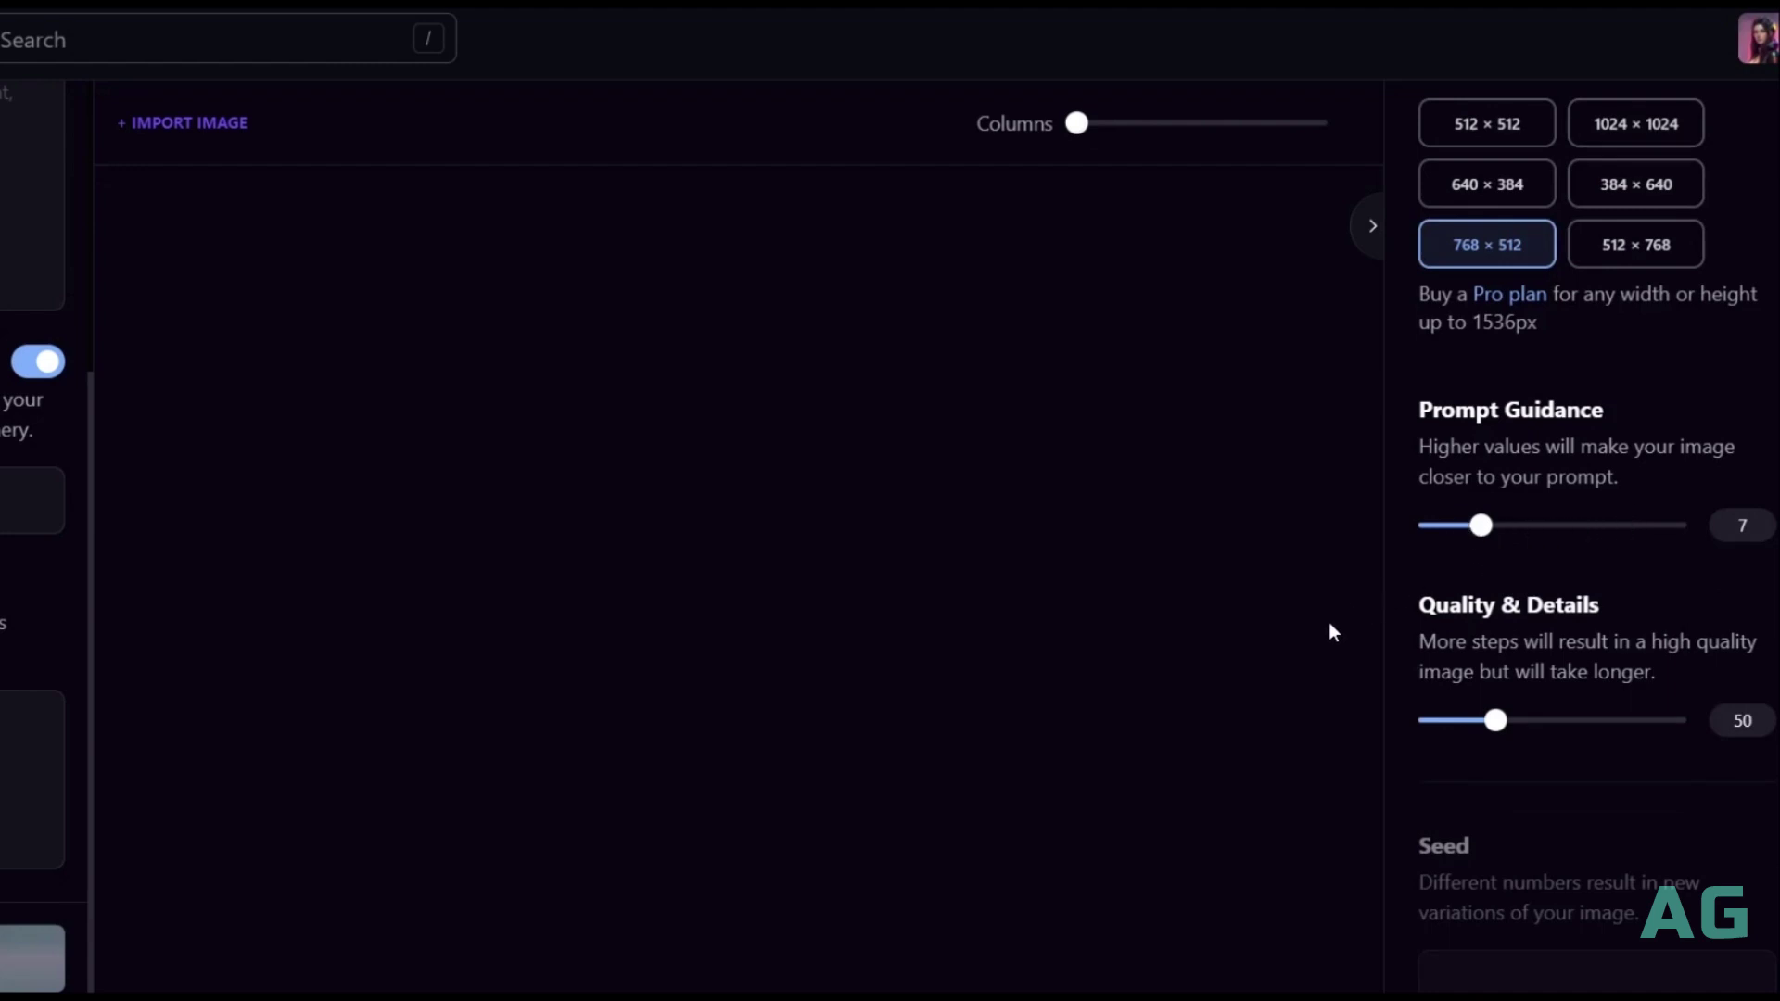
scroll(1573, 628, "down", 2)
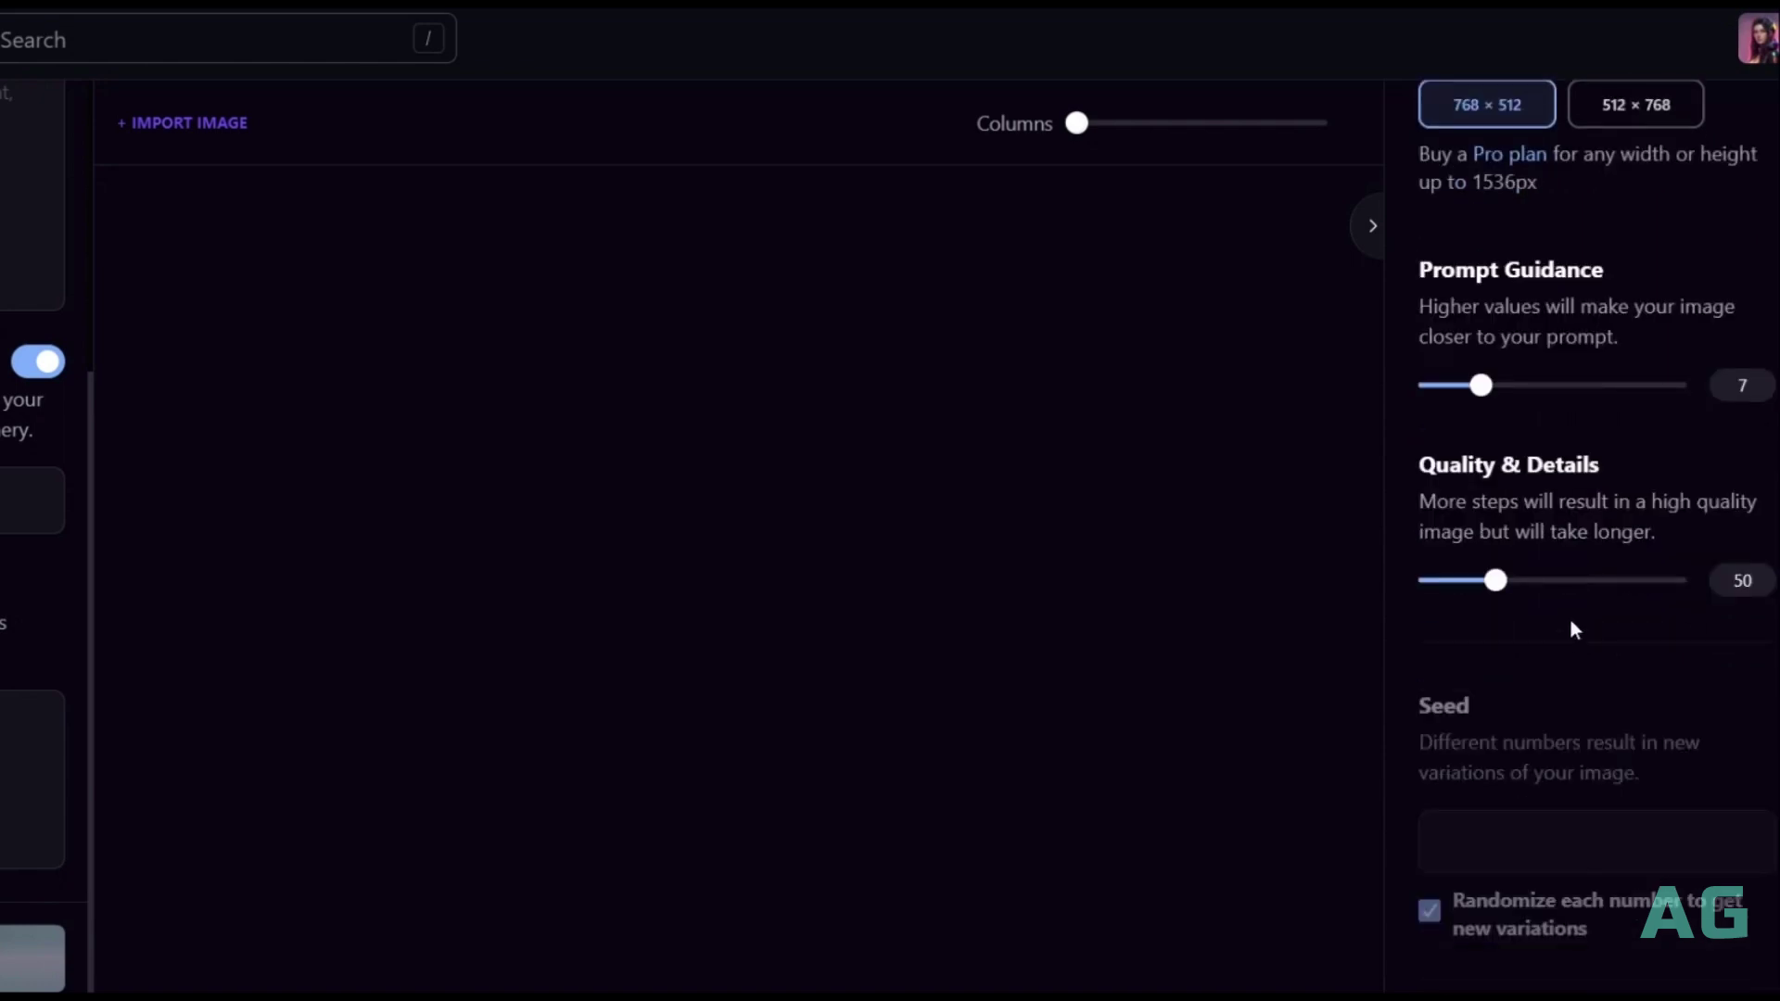
scroll(1573, 630, "down", 3)
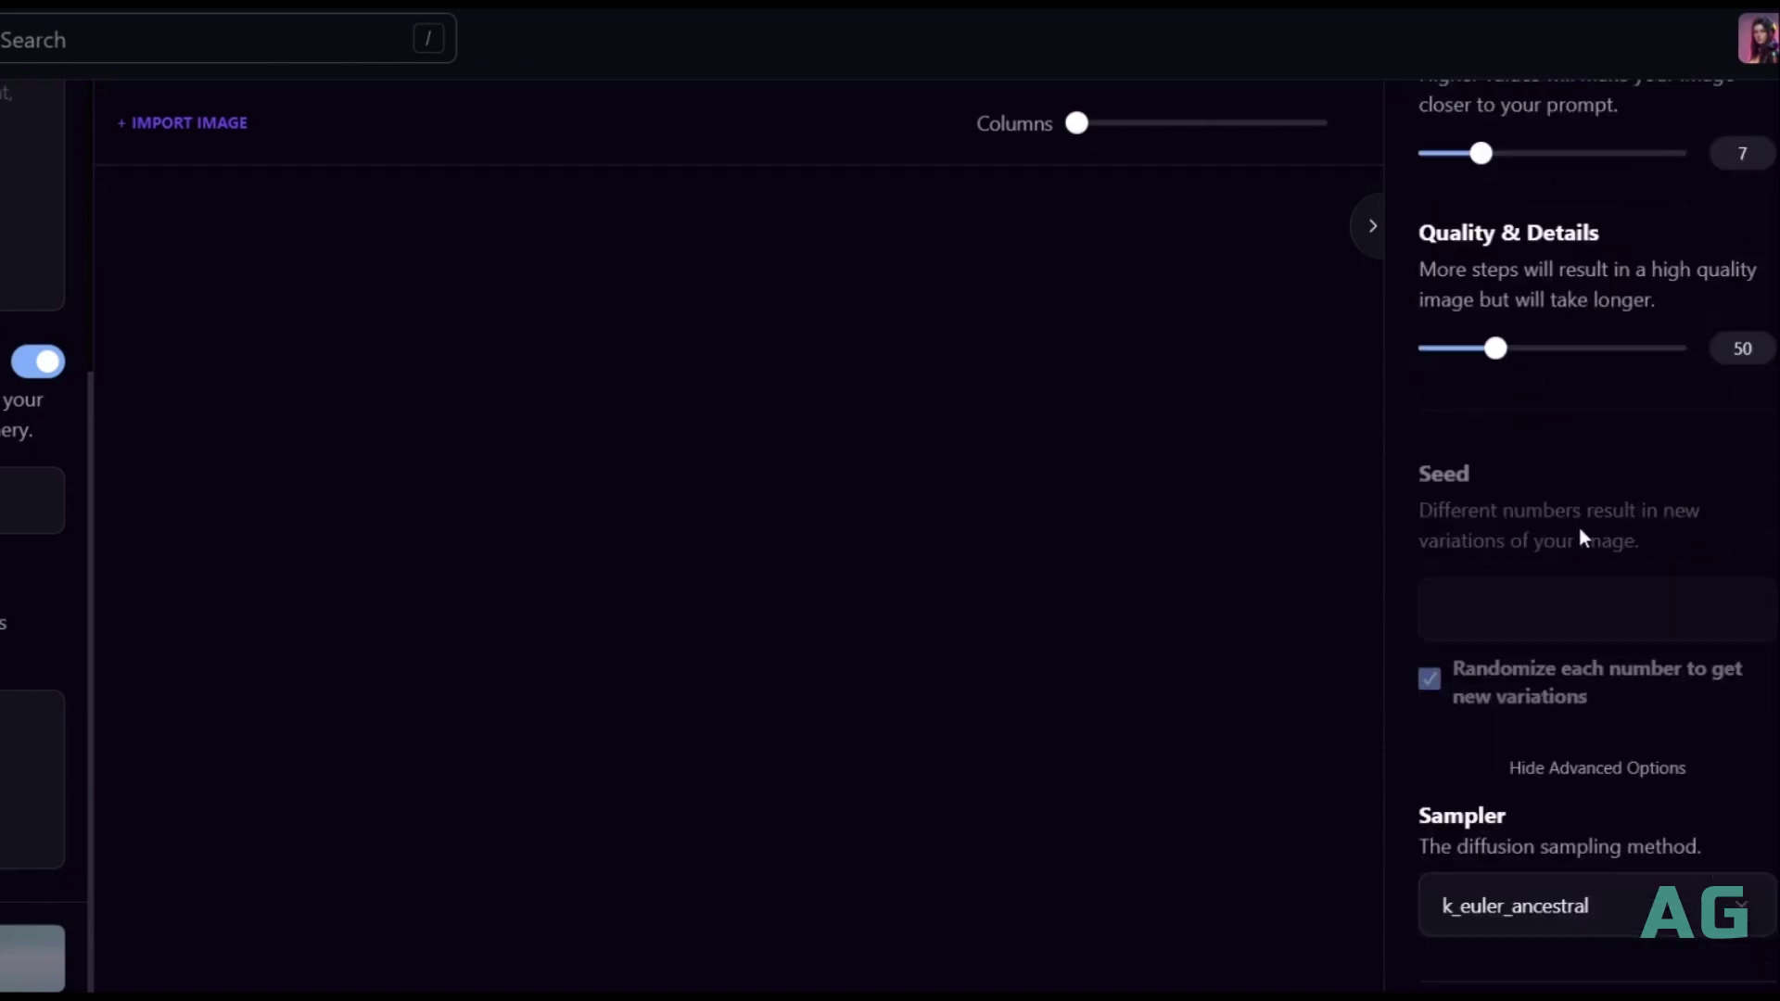
scroll(1557, 528, "down", 1)
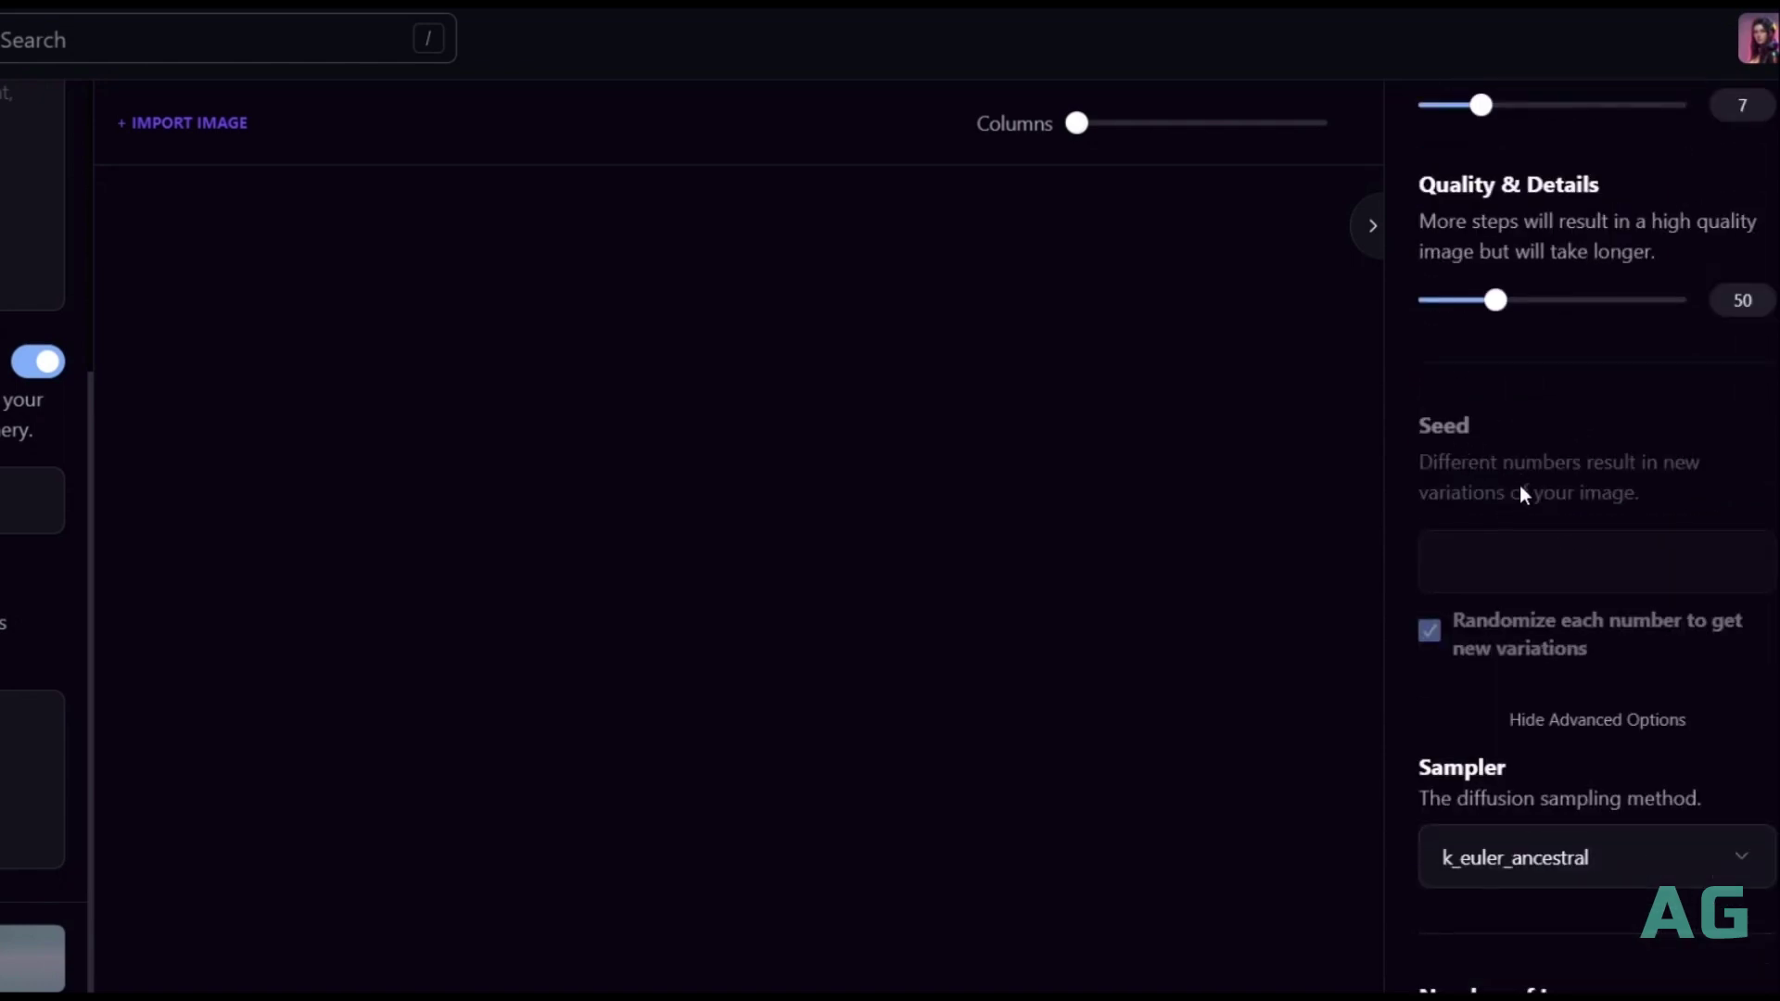
scroll(1526, 551, "down", 2)
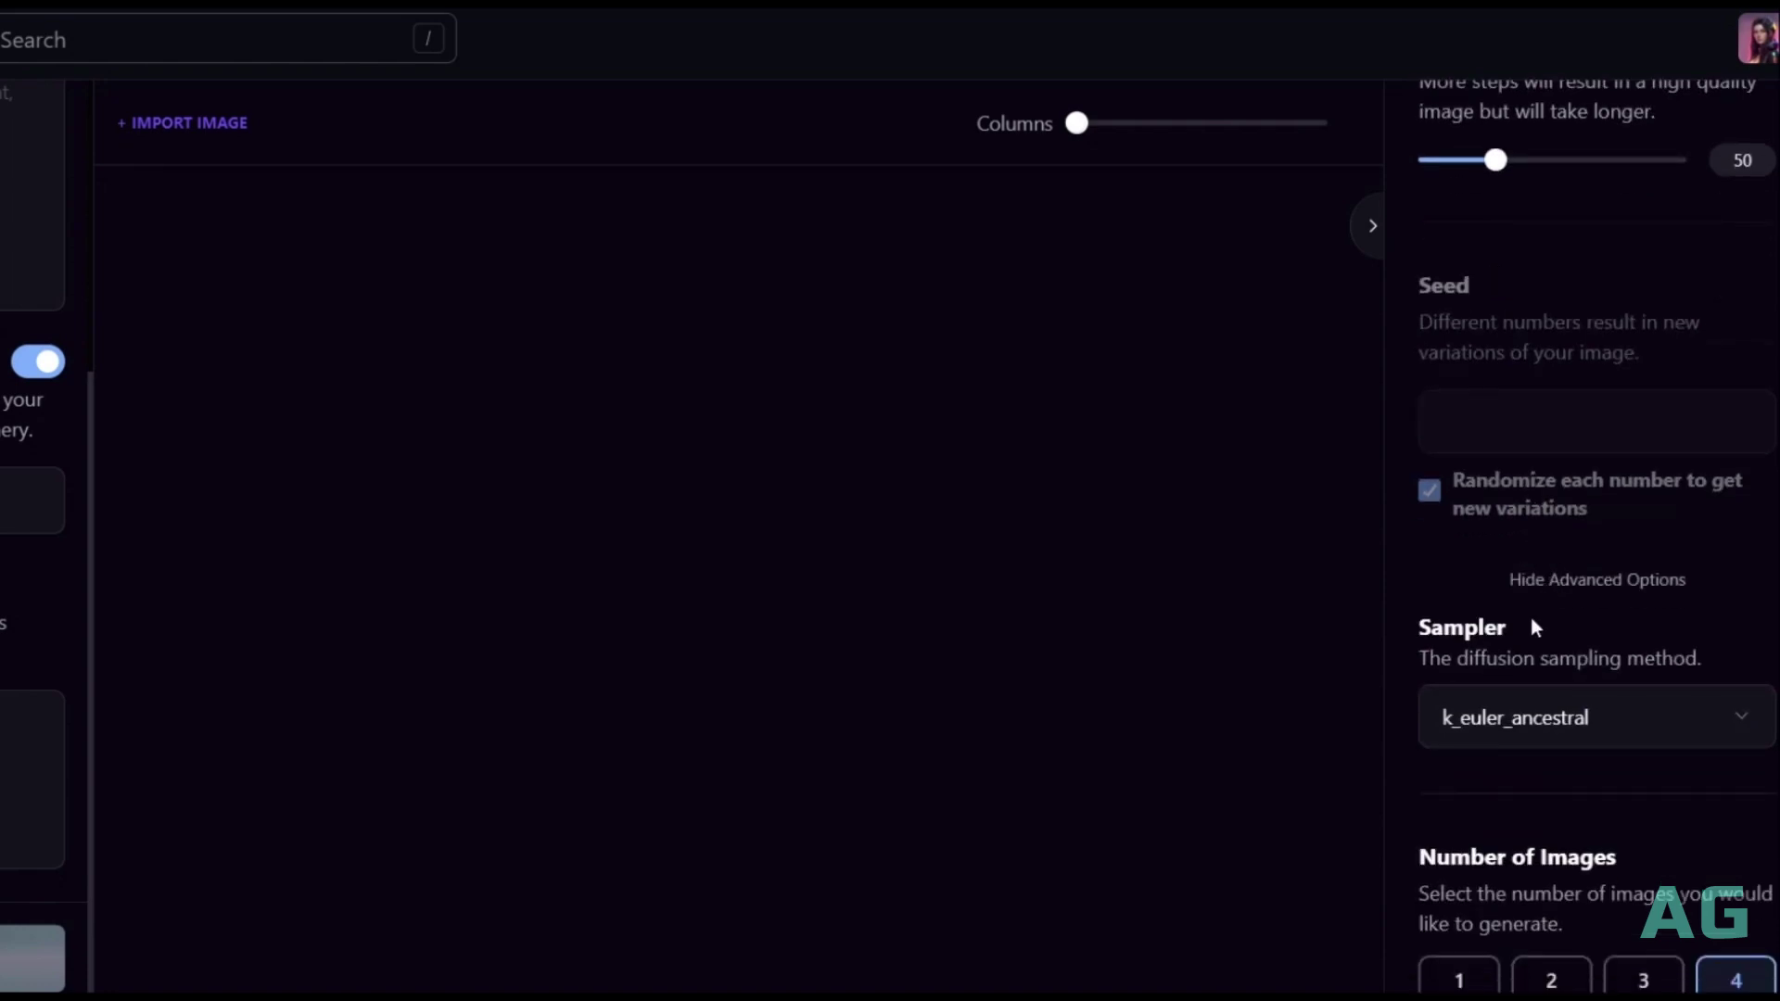
scroll(1498, 549, "down", 2)
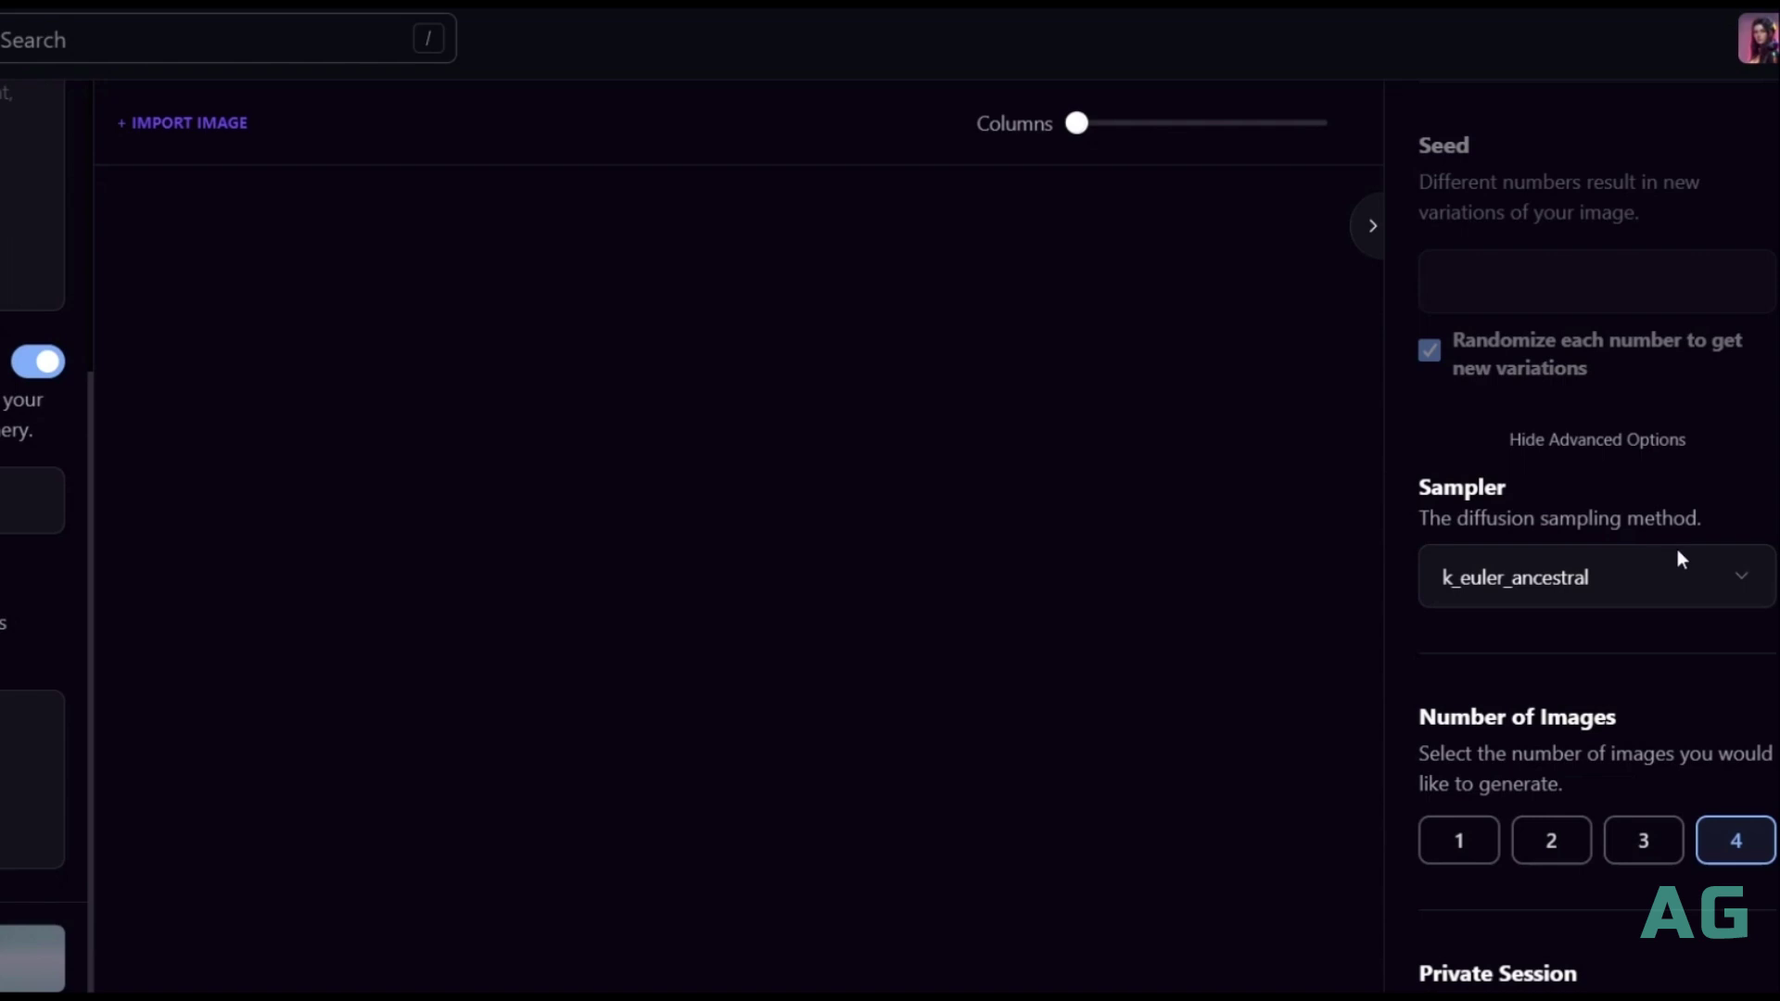
scroll(1641, 465, "up", 4)
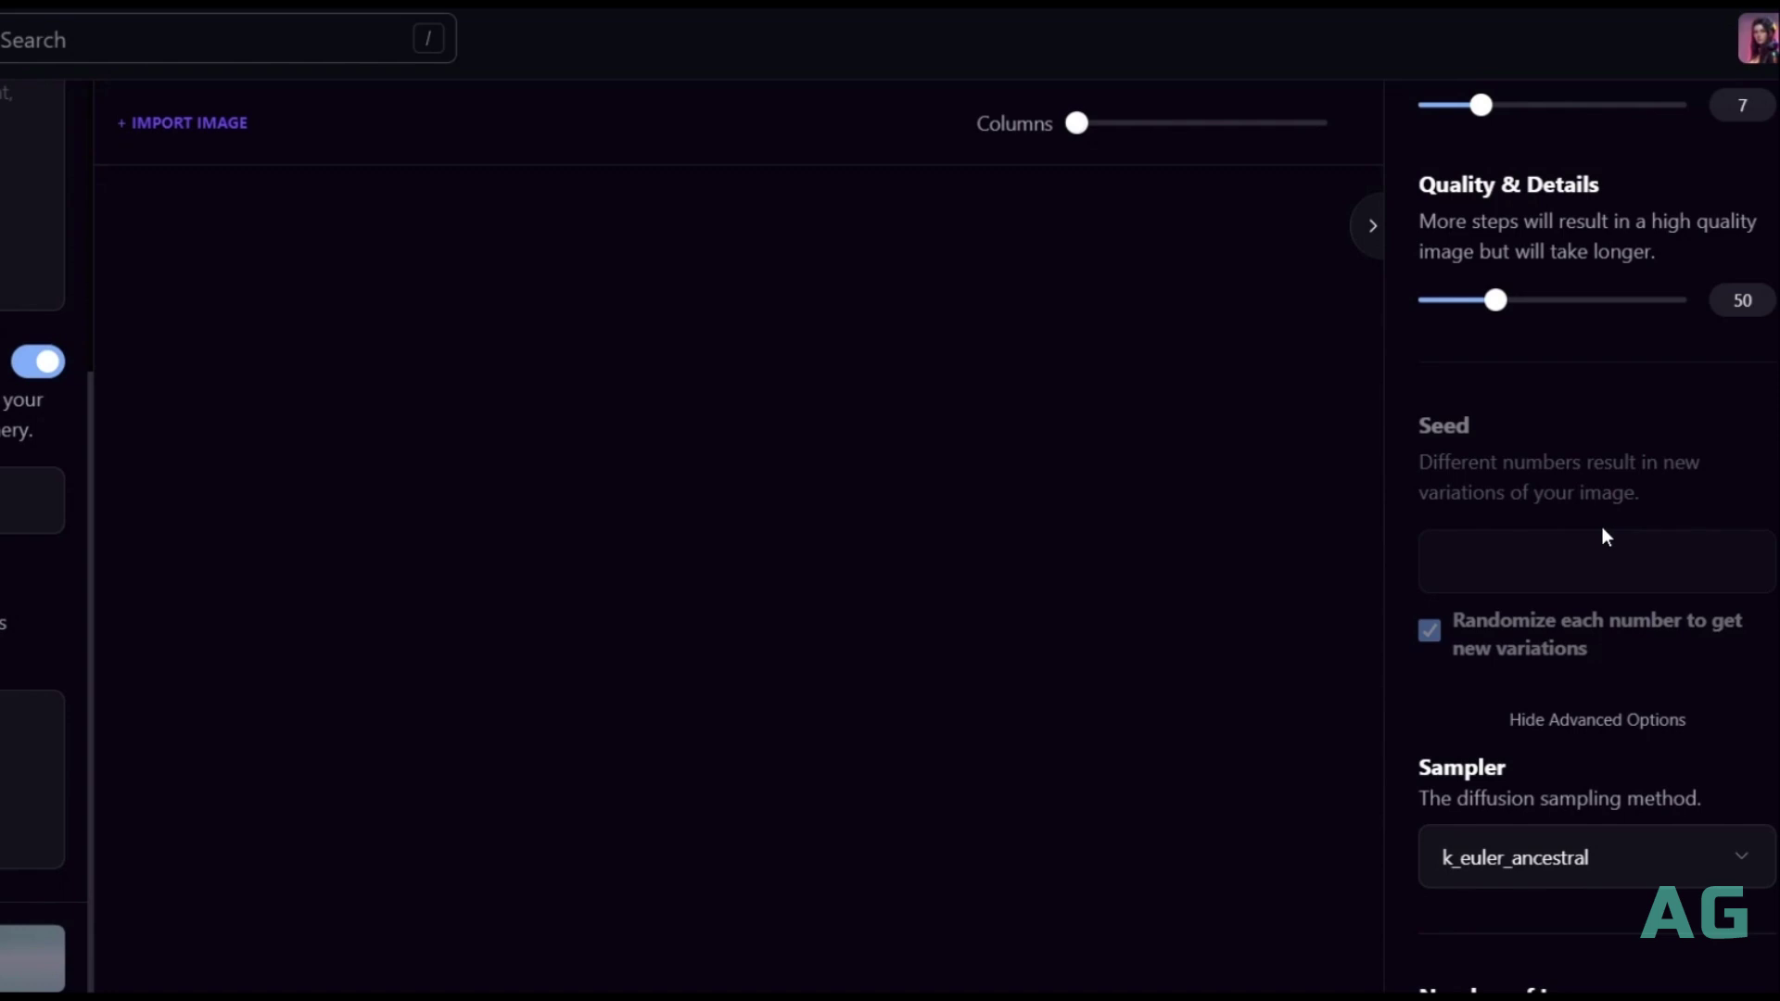
scroll(1602, 535, "down", 2)
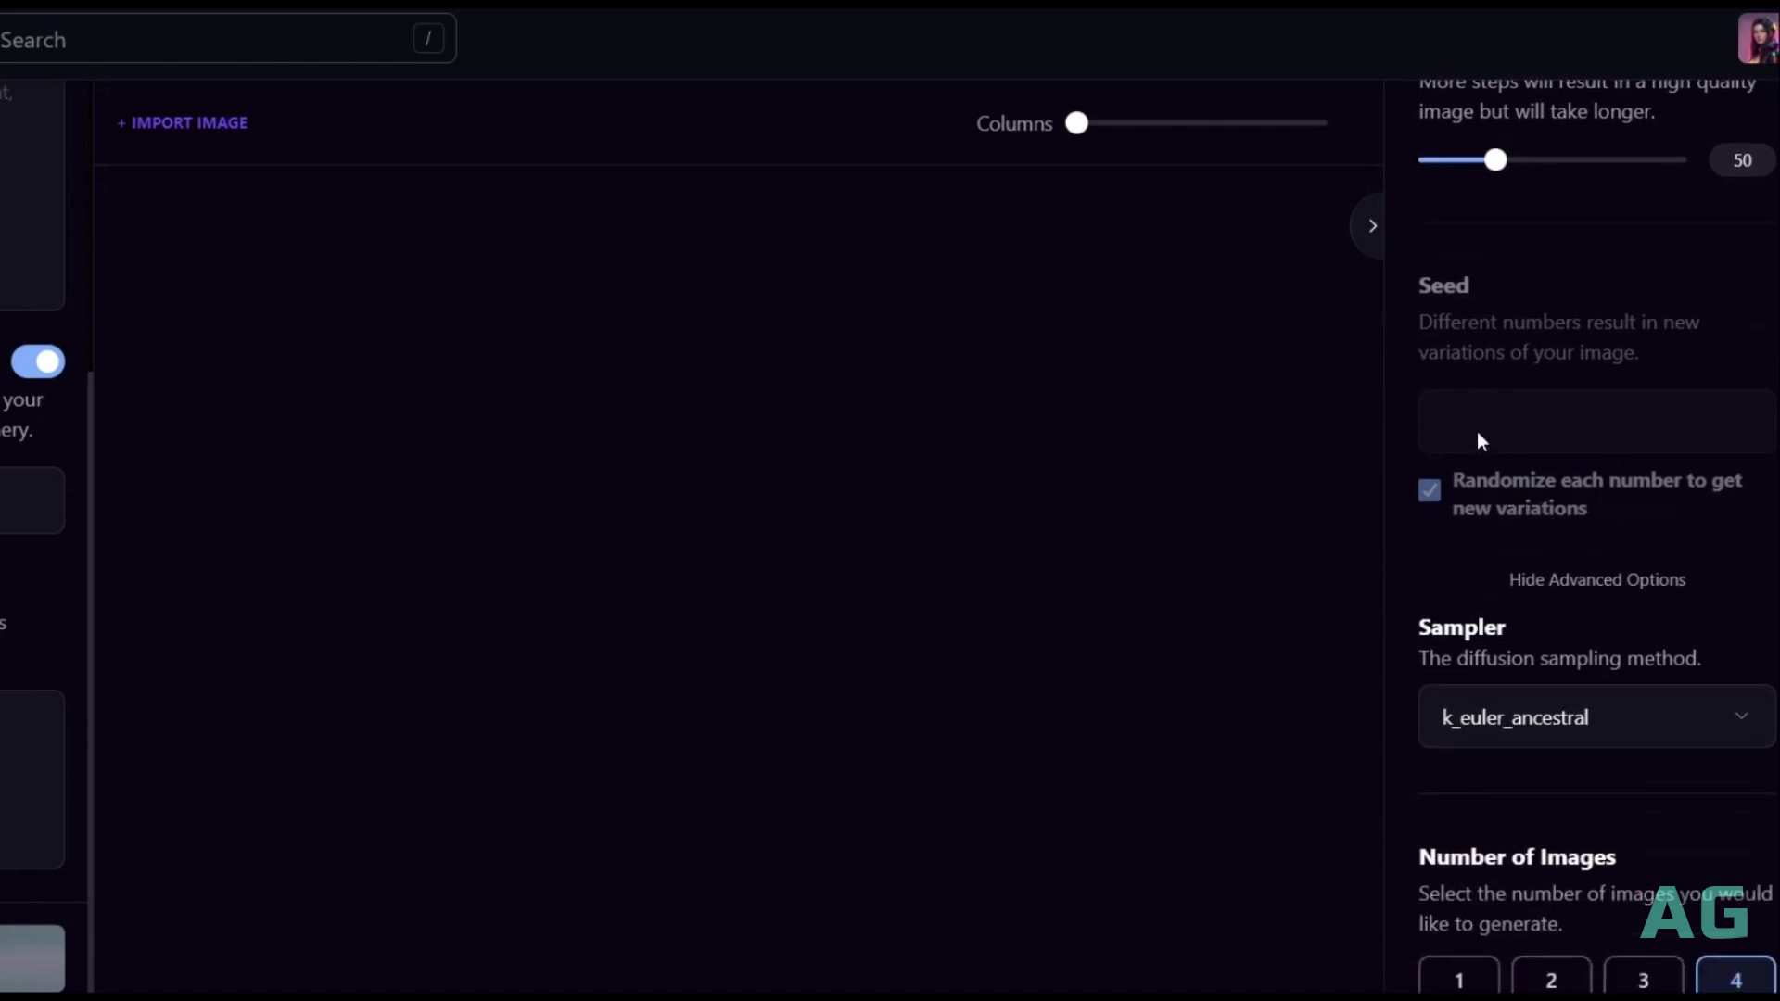
scroll(1477, 431, "down", 2)
scroll(1477, 431, "up", 1)
scroll(1477, 431, "down", 1)
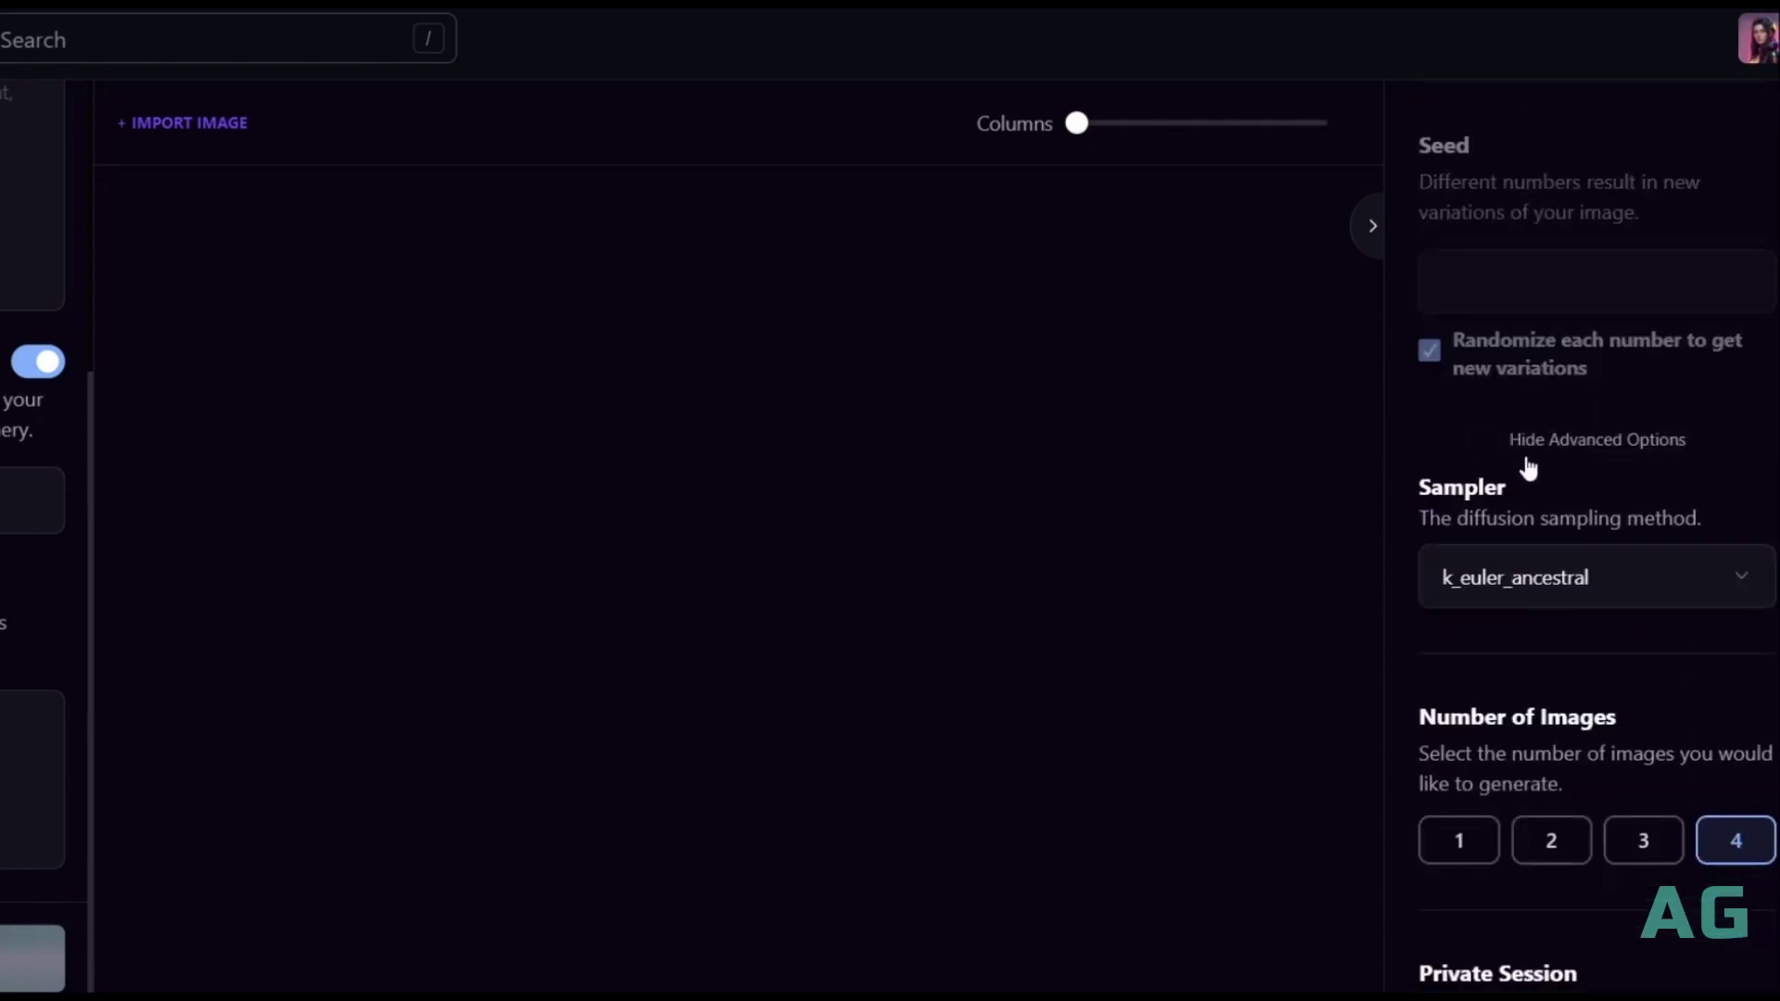
scroll(1521, 470, "up", 4)
scroll(1553, 538, "down", 2)
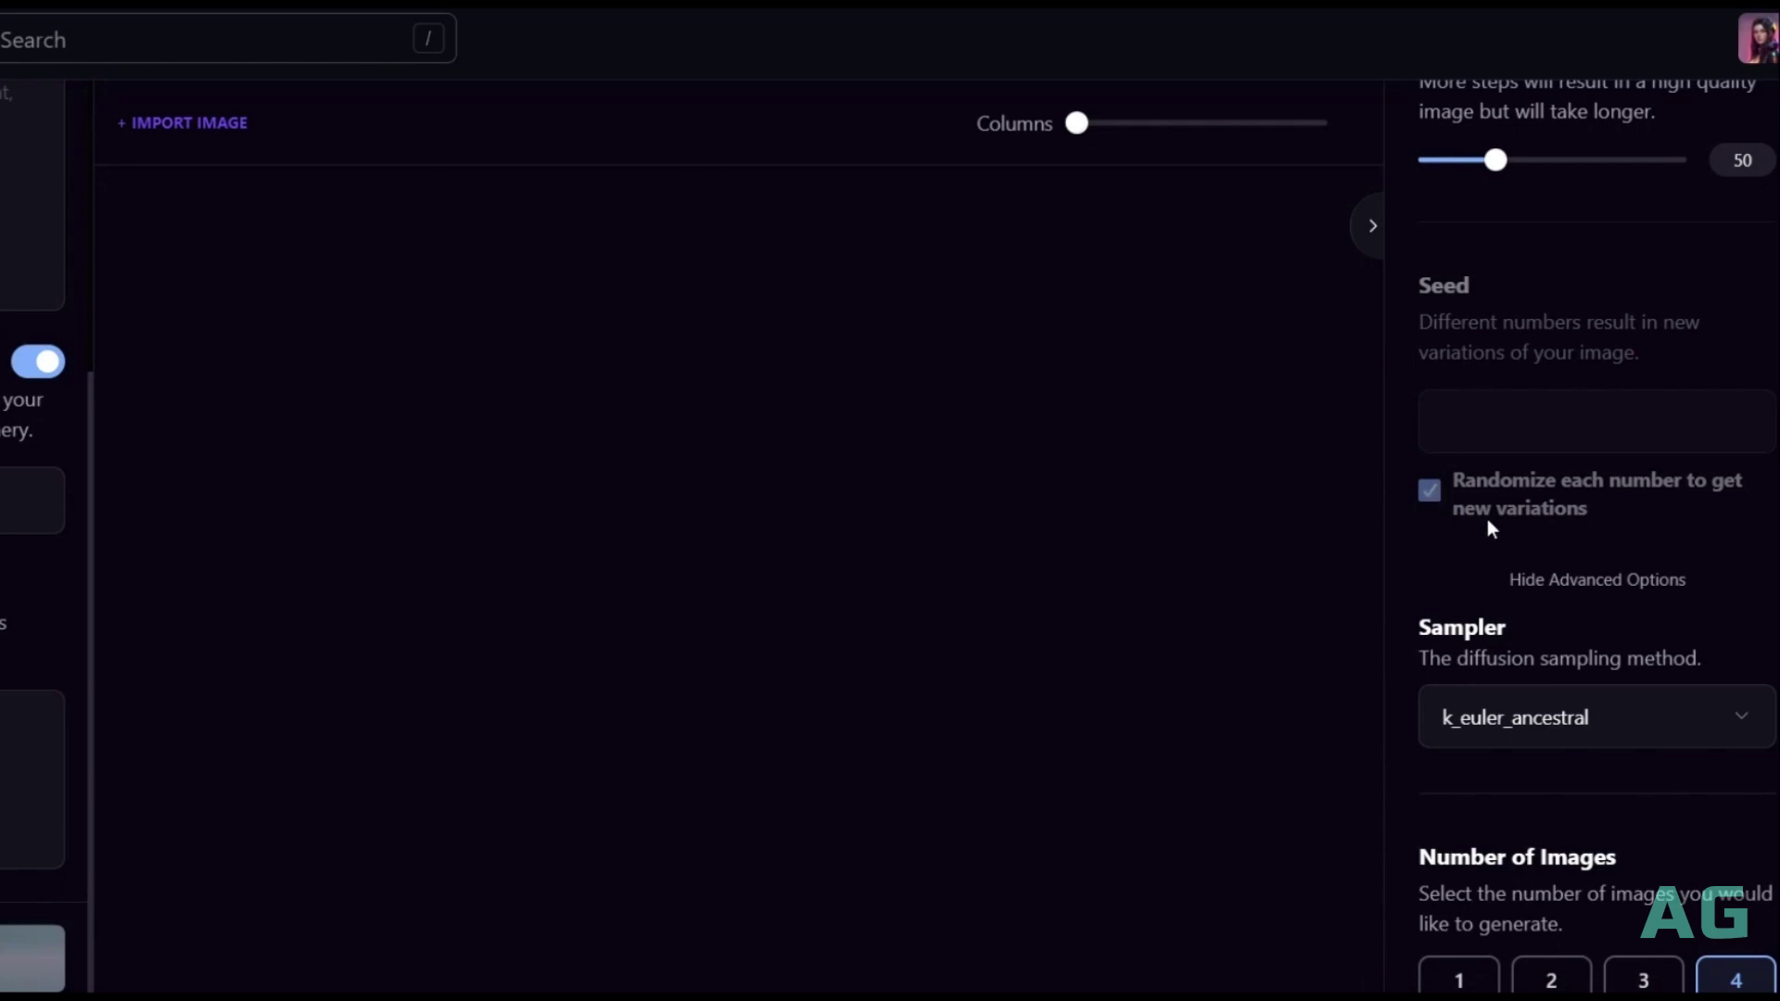
scroll(1516, 513, "down", 2)
left_click(1606, 445)
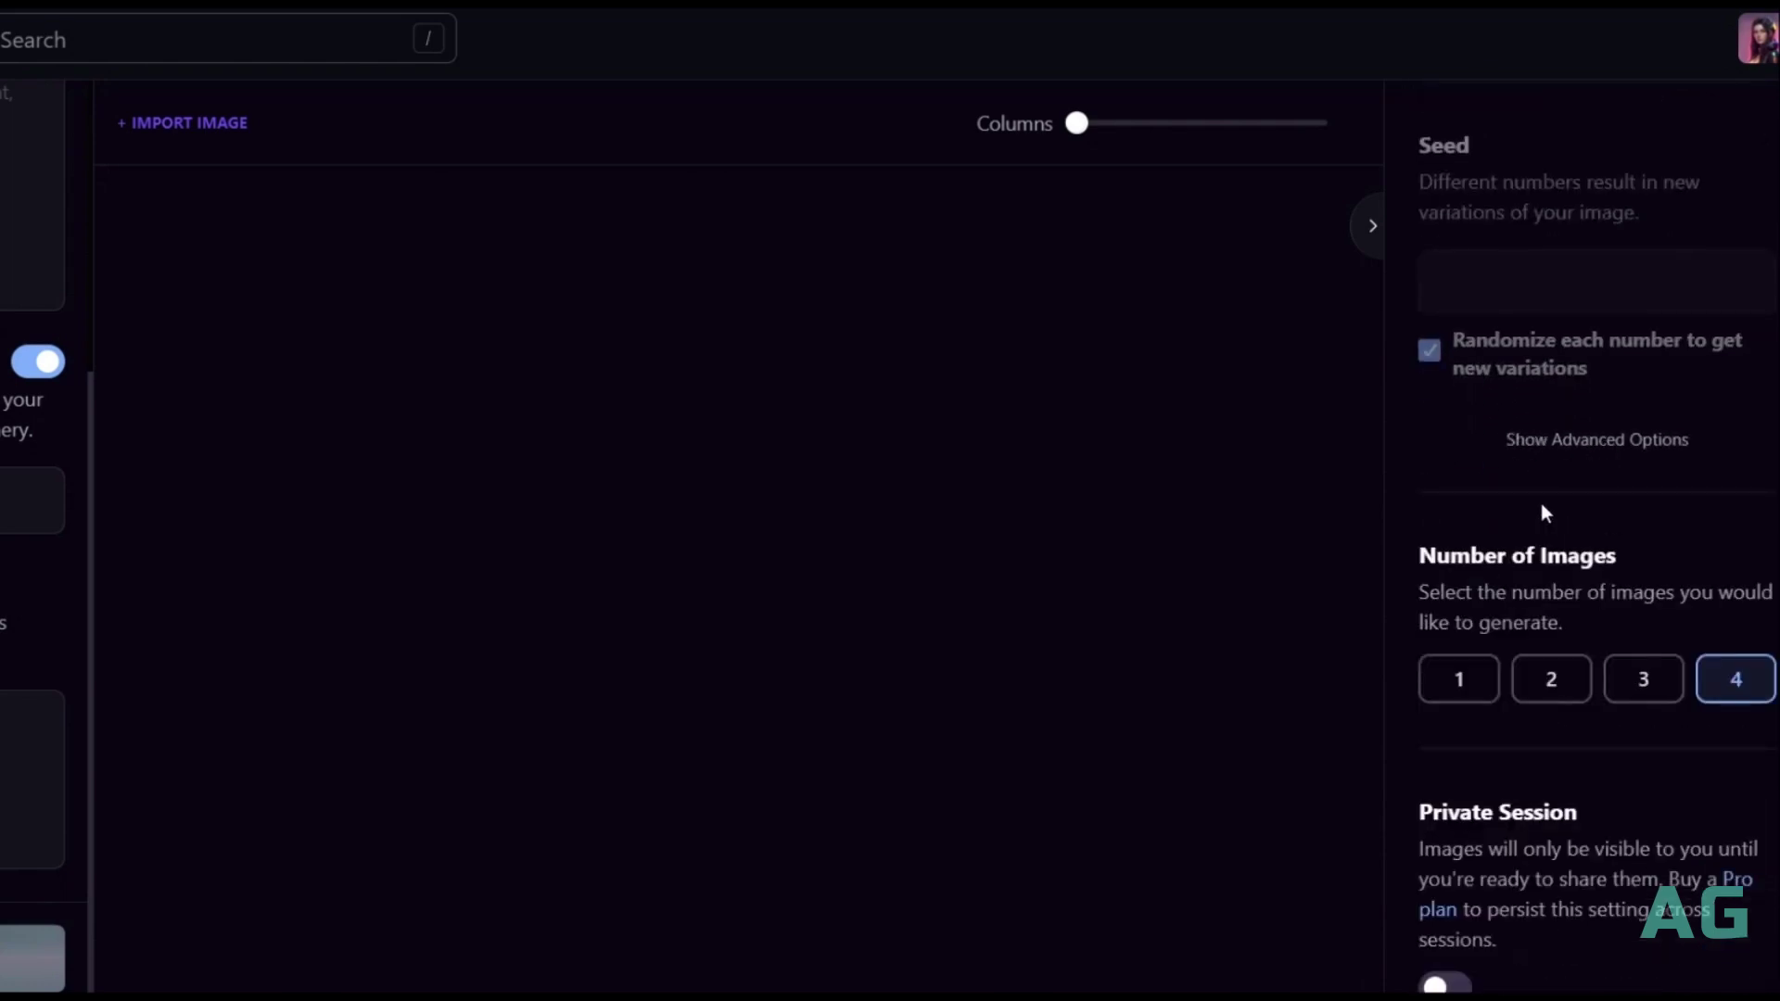
Re-show advanced options, keep the k_euler_ancestral sampler, and switch on Private Session
left_click(1587, 441)
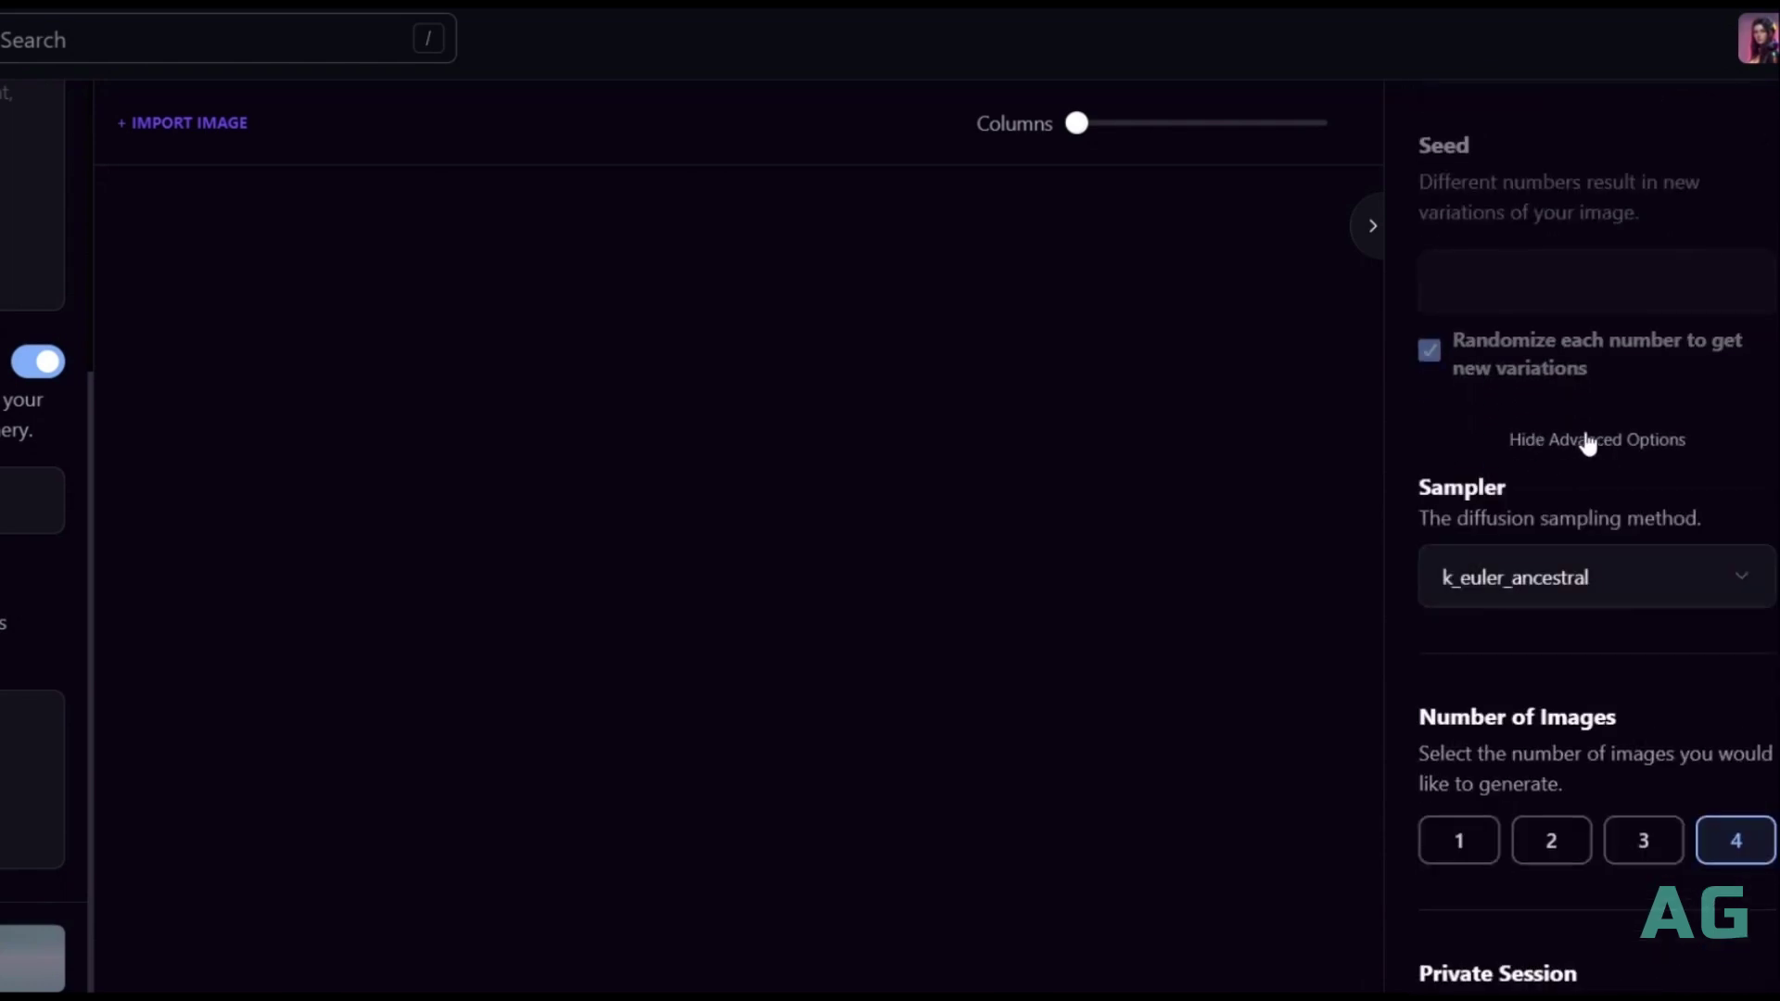
left_click(1736, 571)
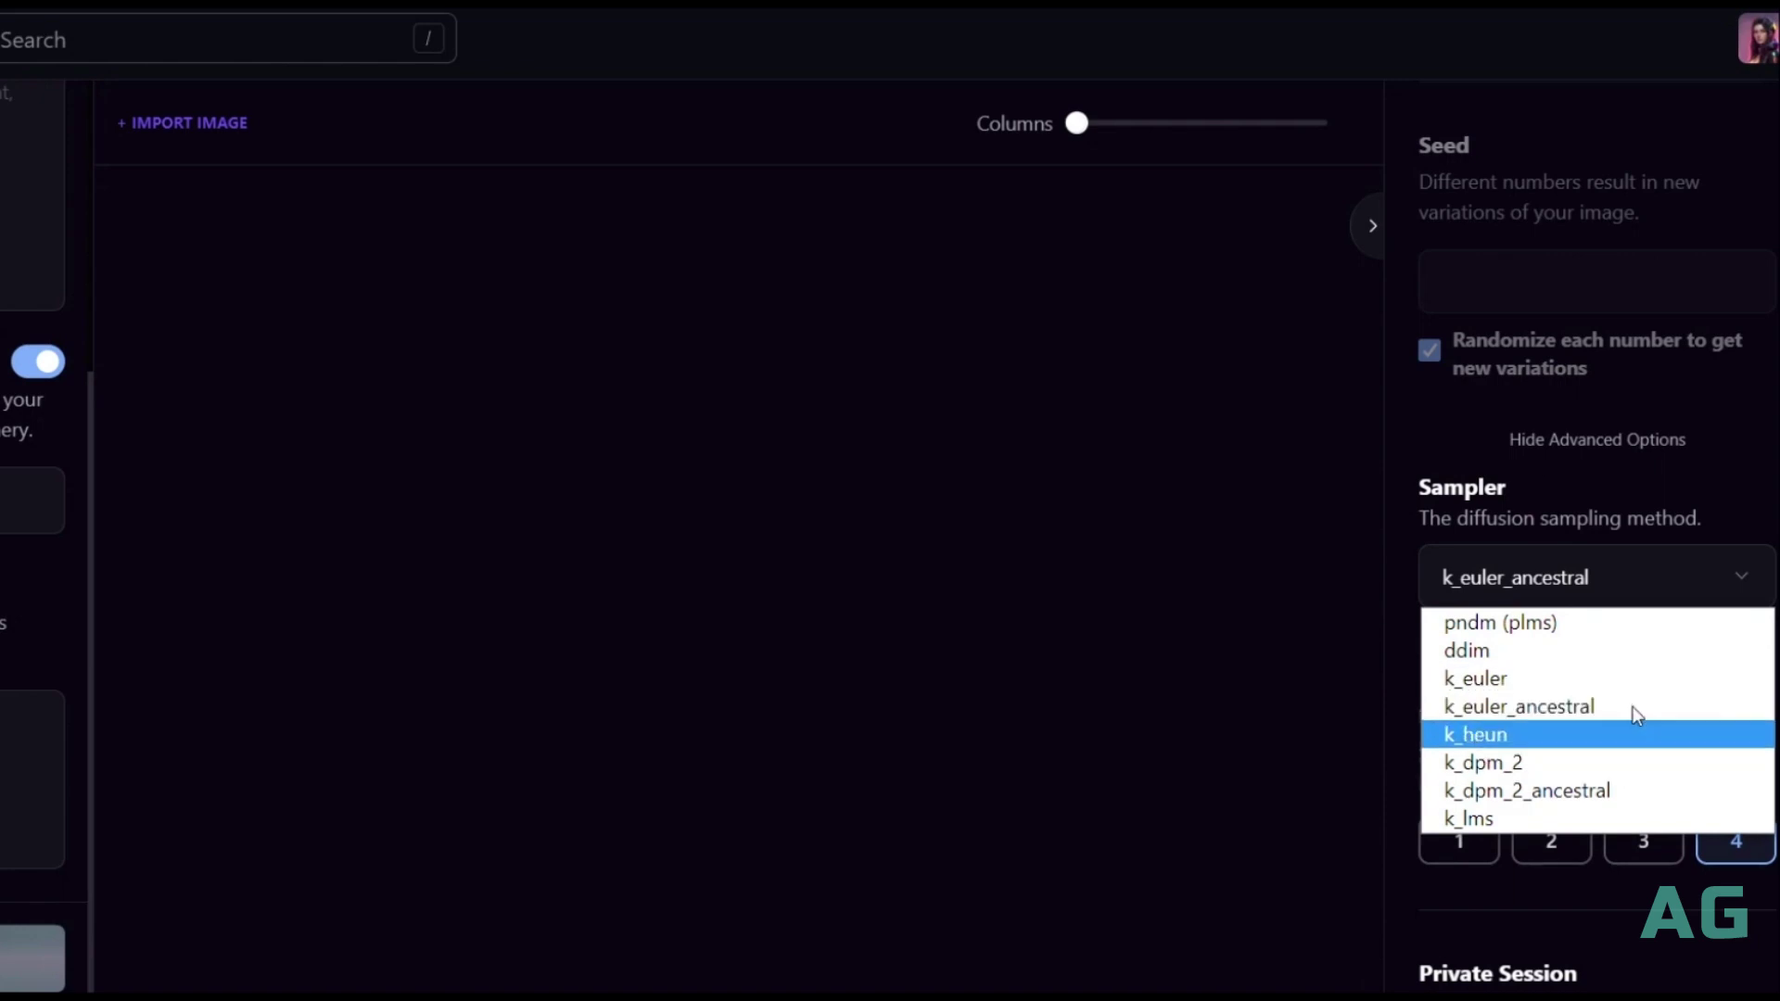
left_click(1737, 577)
scroll(1577, 634, "down", 2)
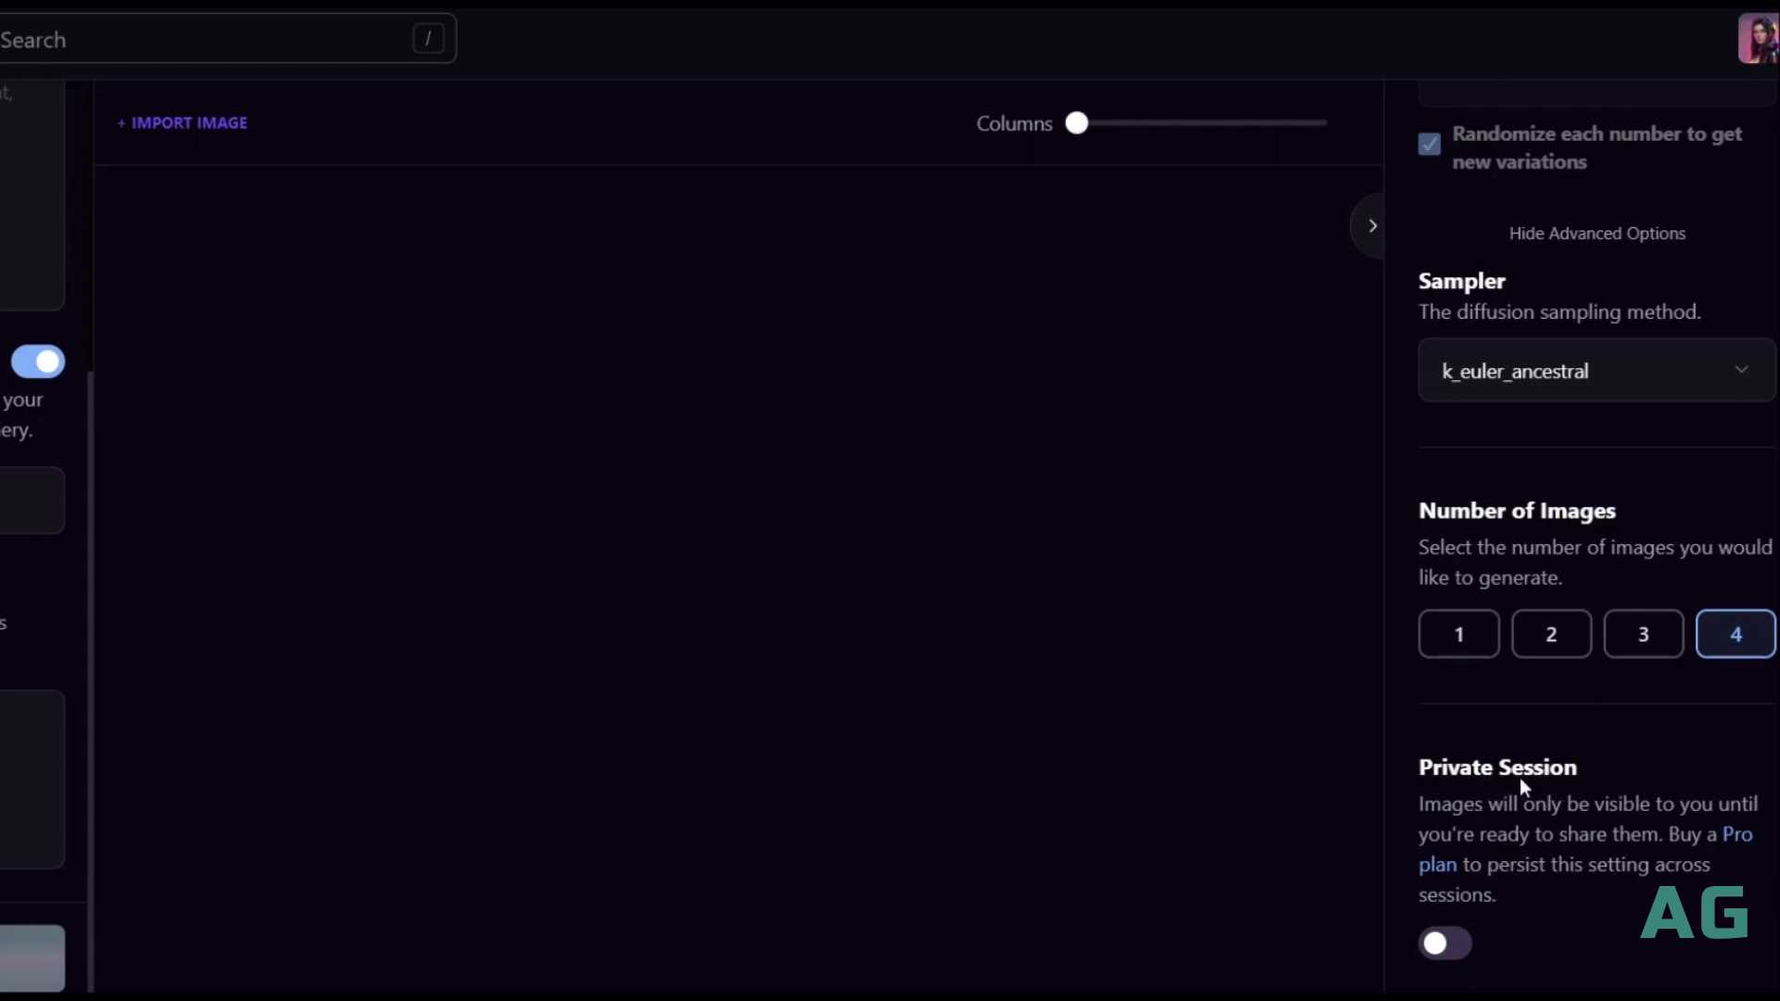
left_click(1461, 945)
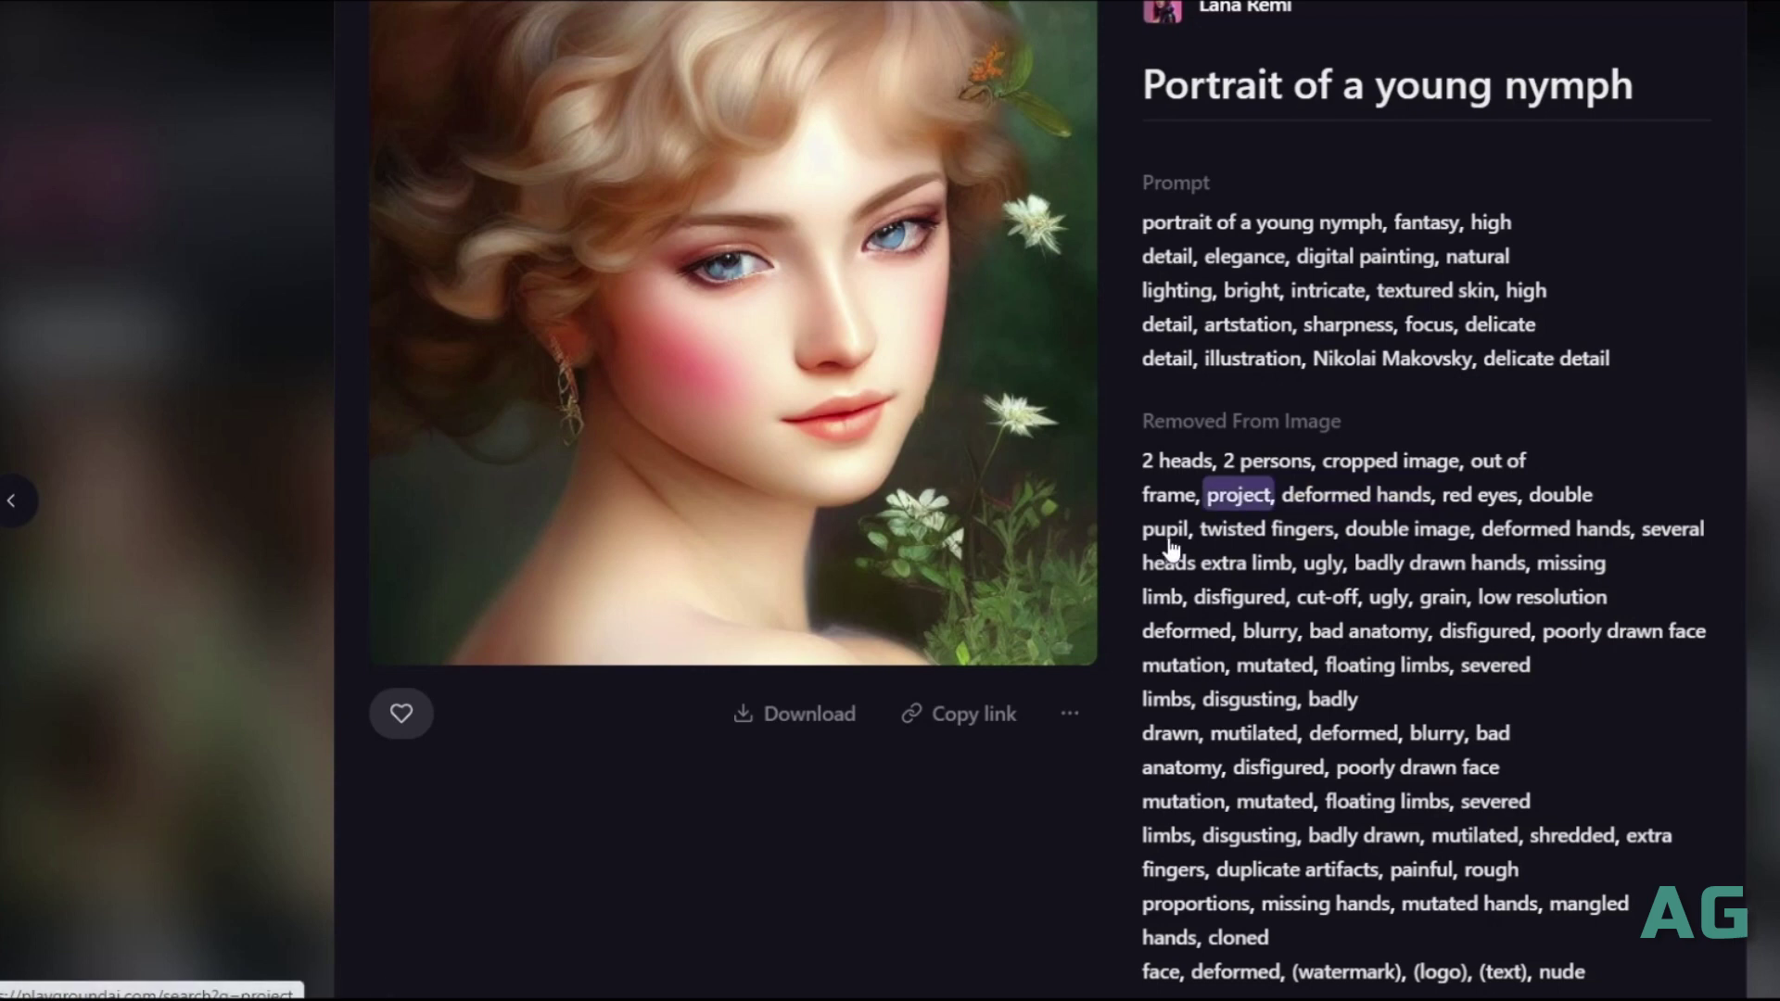
Open the nymph portrait's options menu, browse down to More images like this, then close it
left_click(1072, 718)
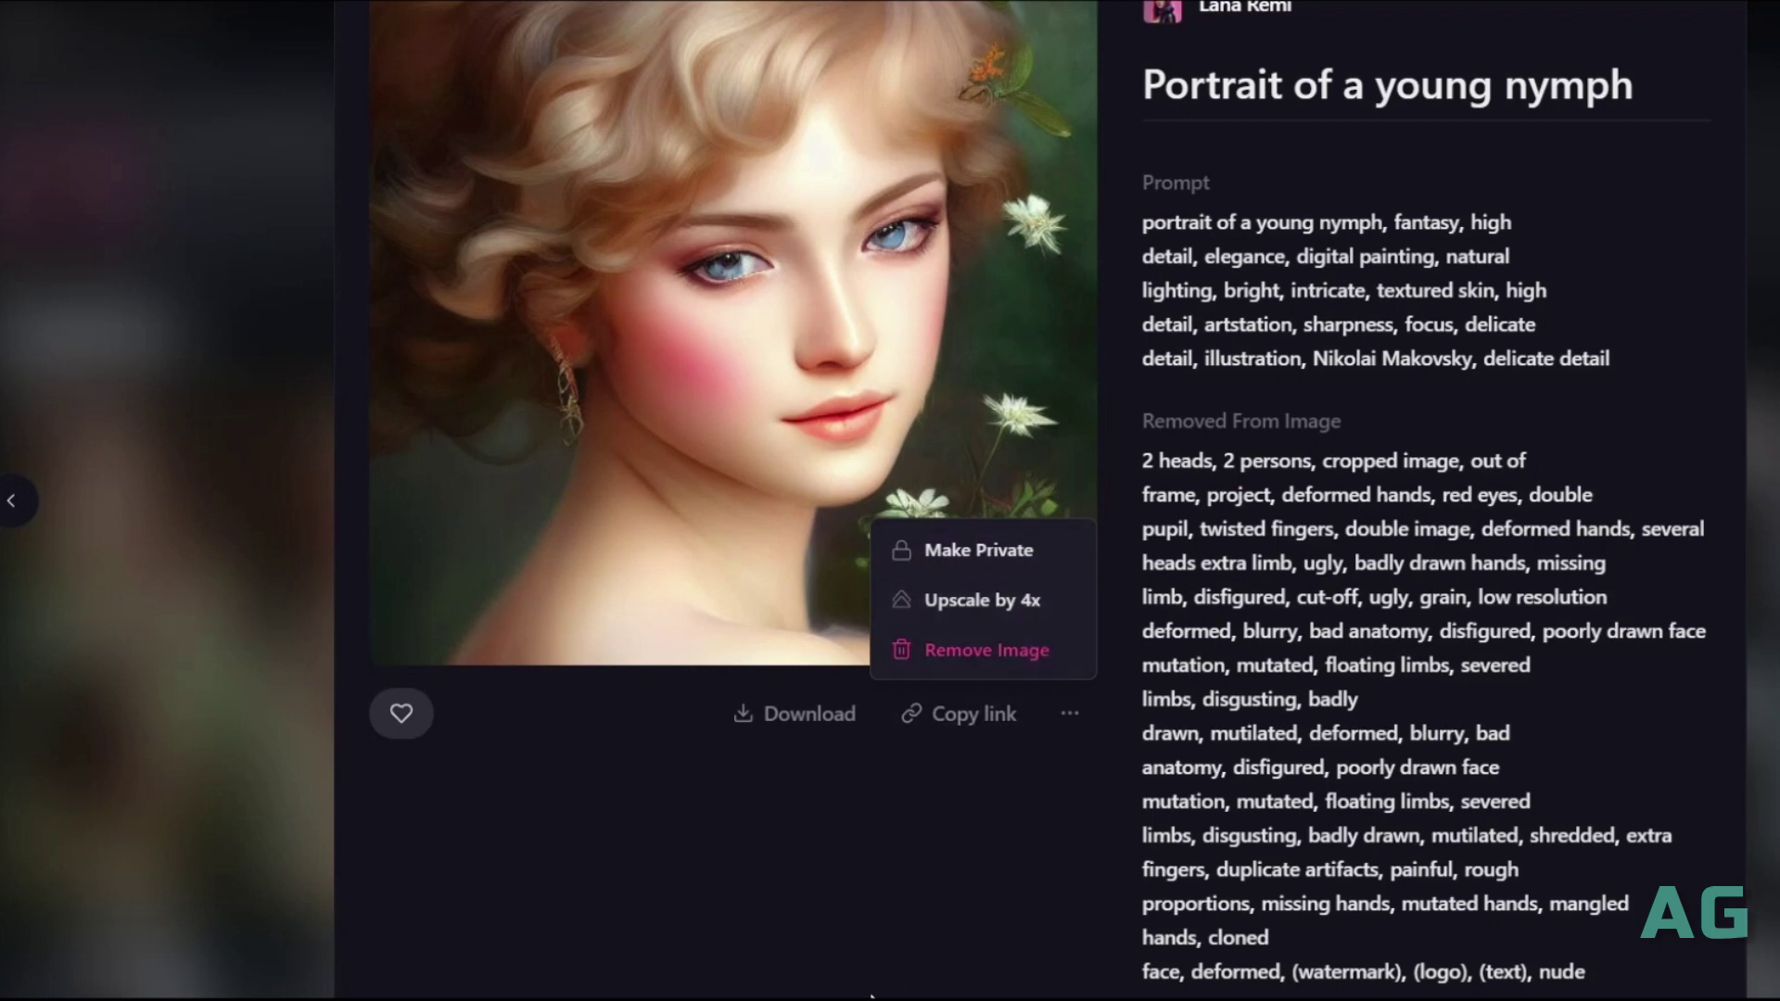
scroll(1070, 727, "down", 8)
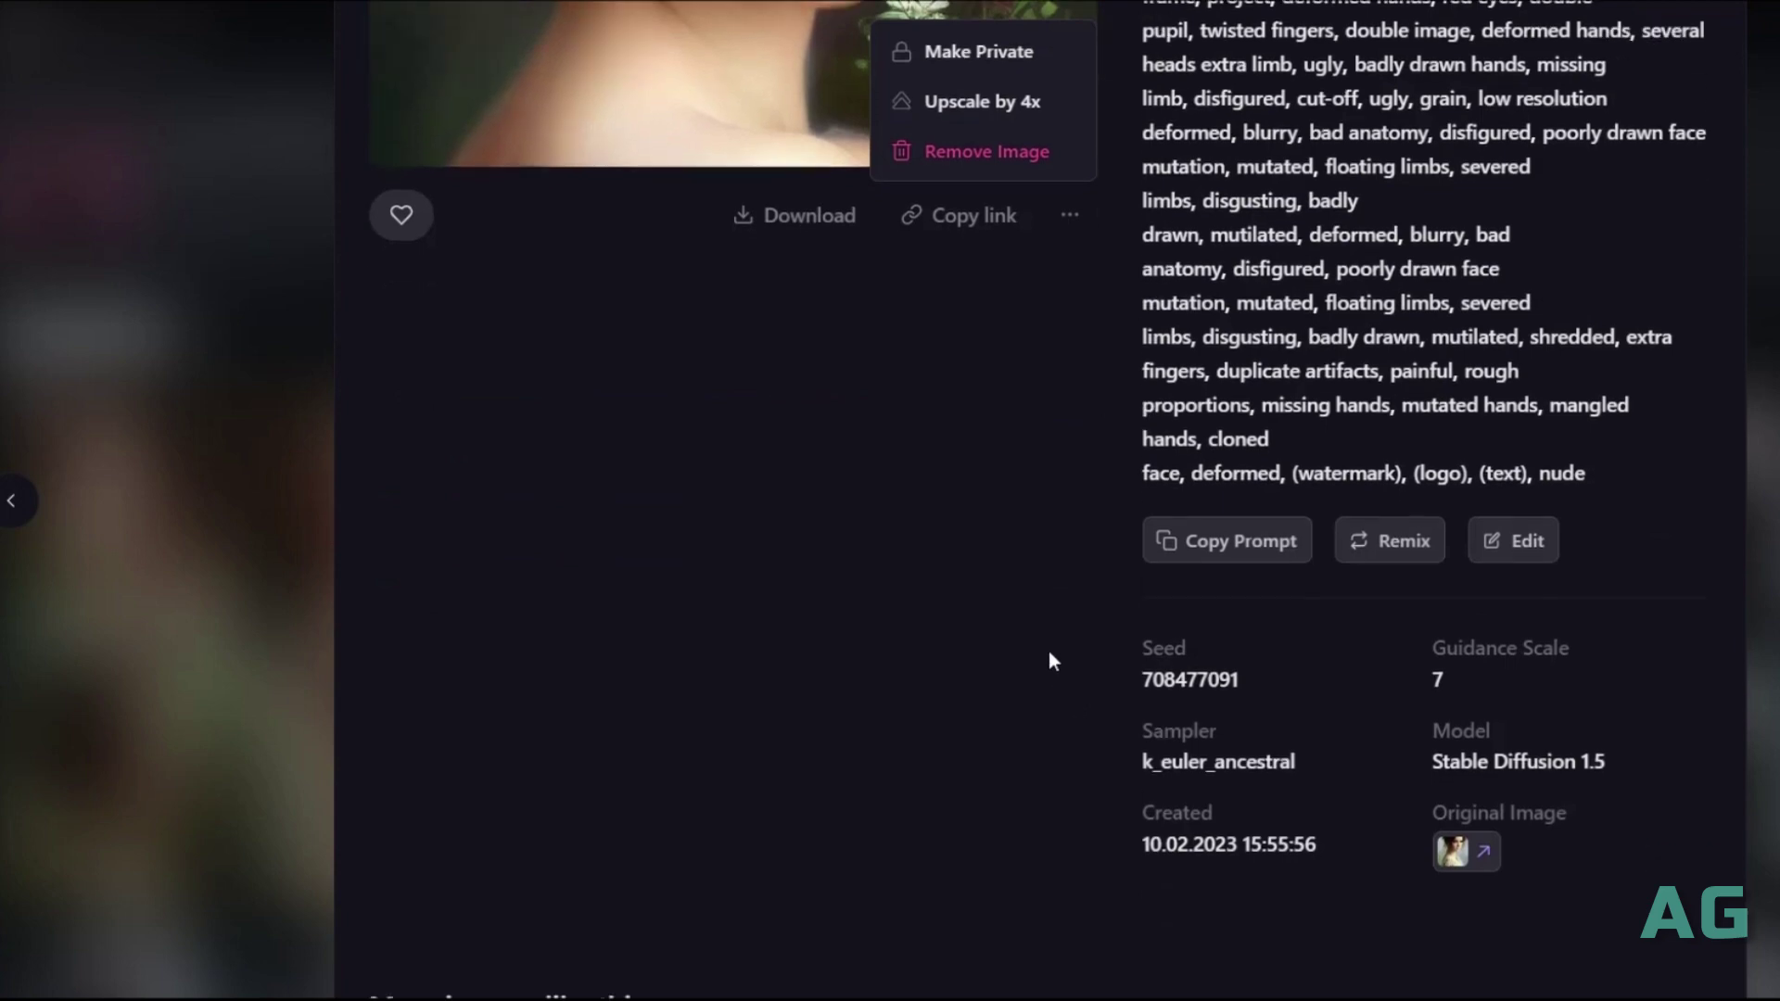
scroll(1009, 654, "down", 2)
scroll(1009, 653, "down", 3)
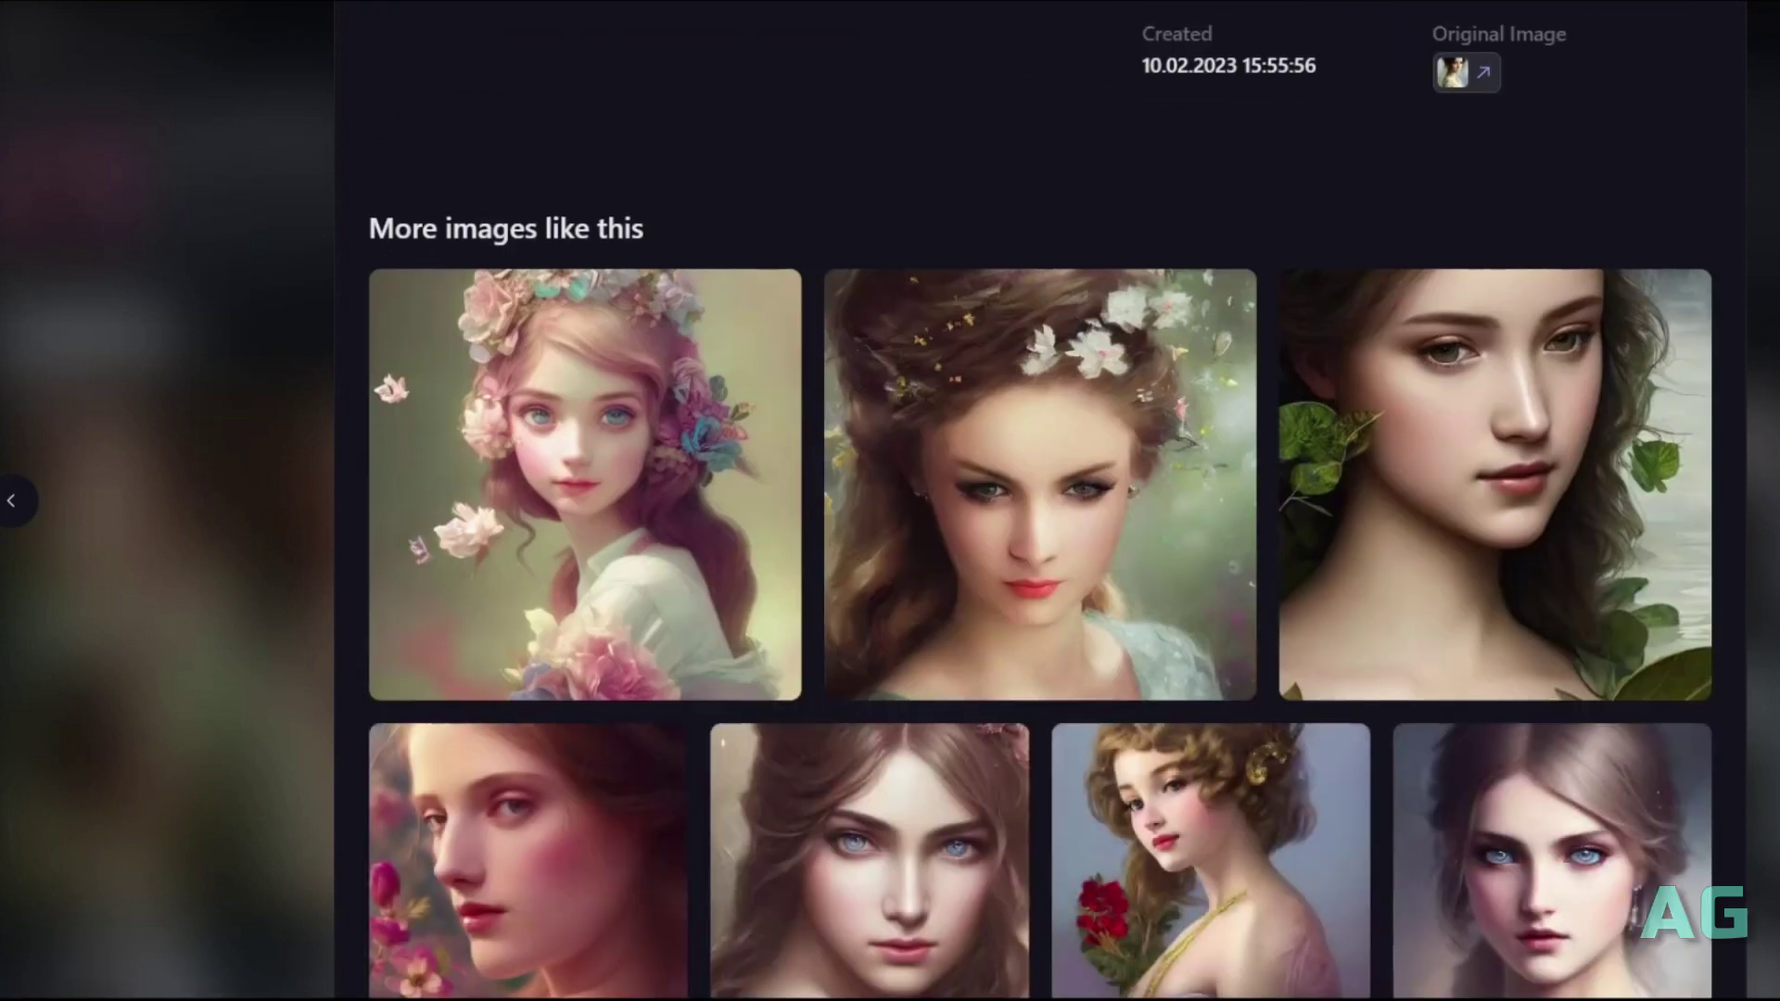
scroll(1040, 513, "down", 3)
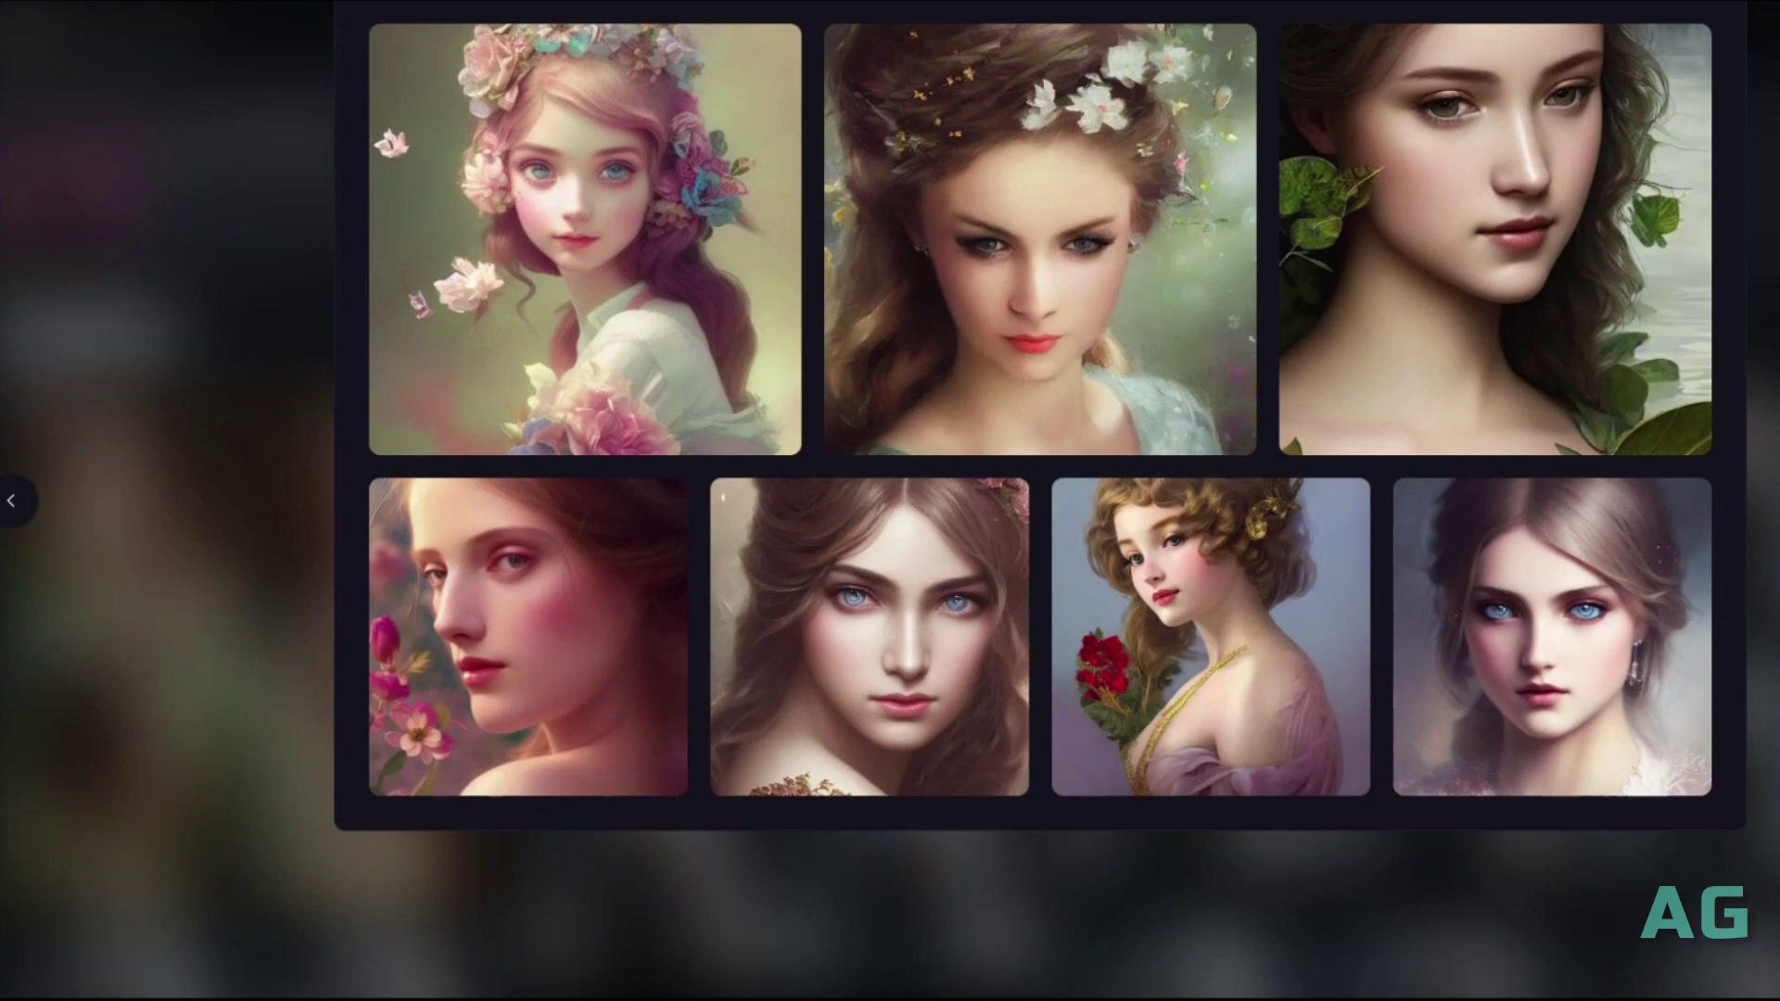
scroll(1573, 654, "up", 15)
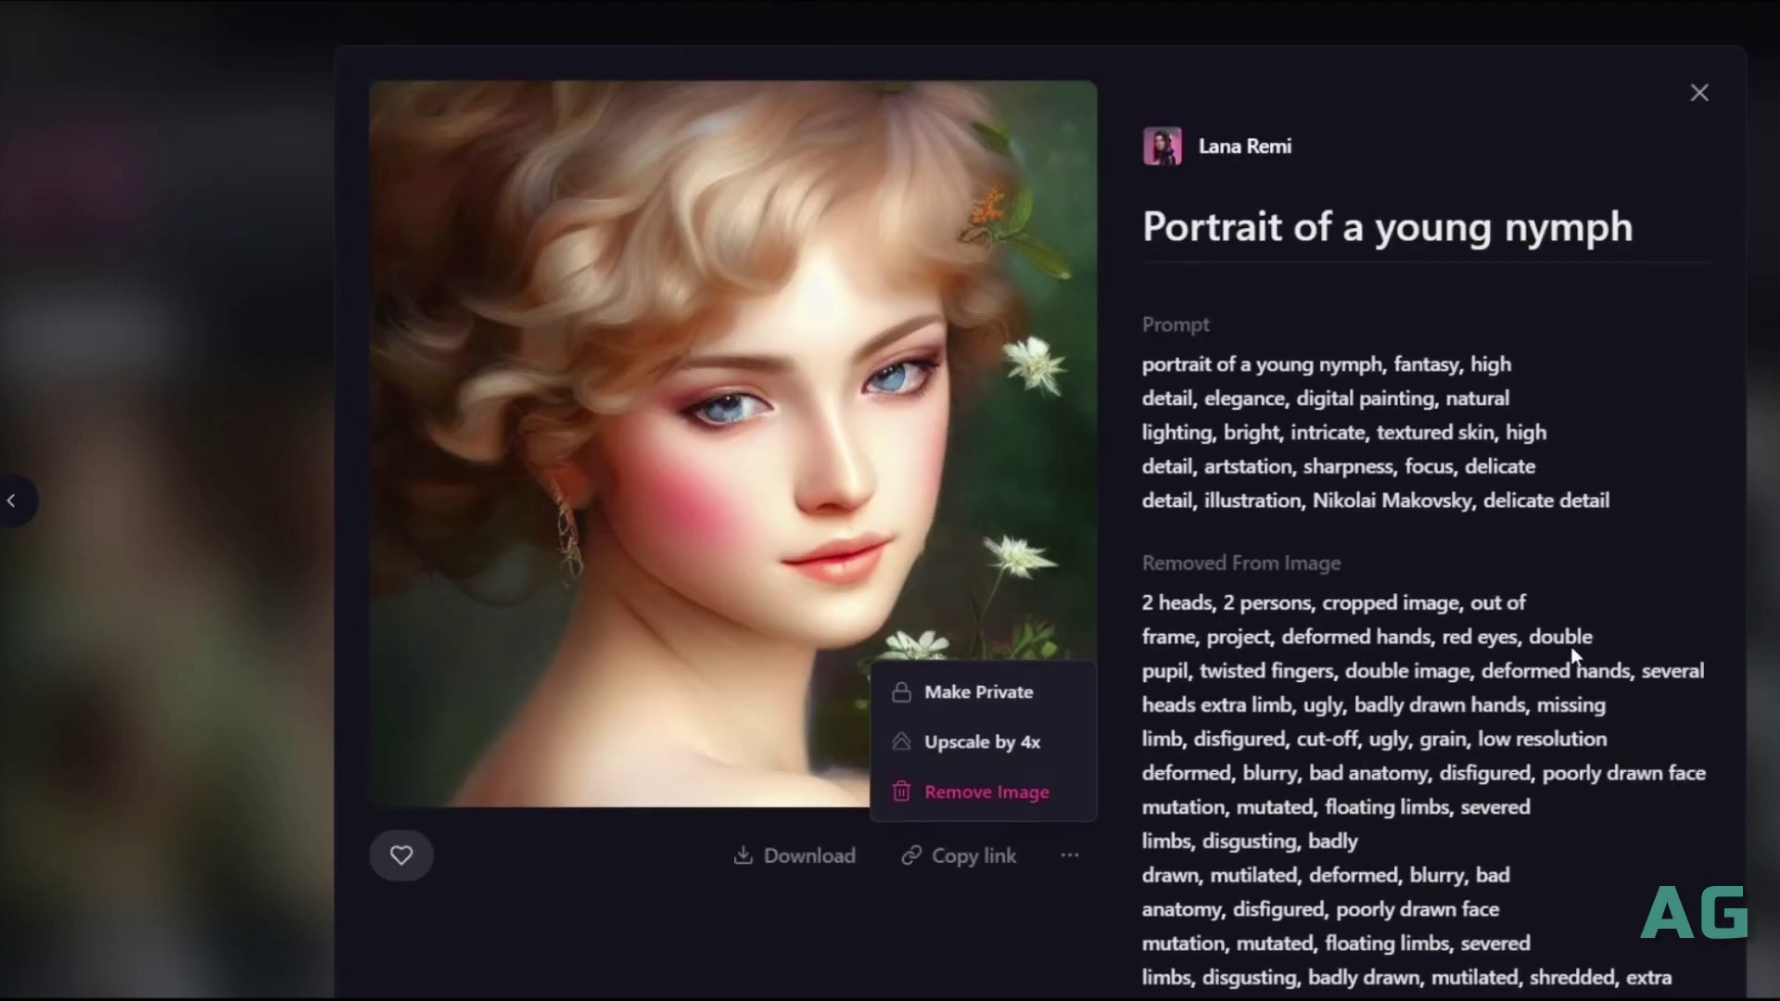
left_click(1015, 930)
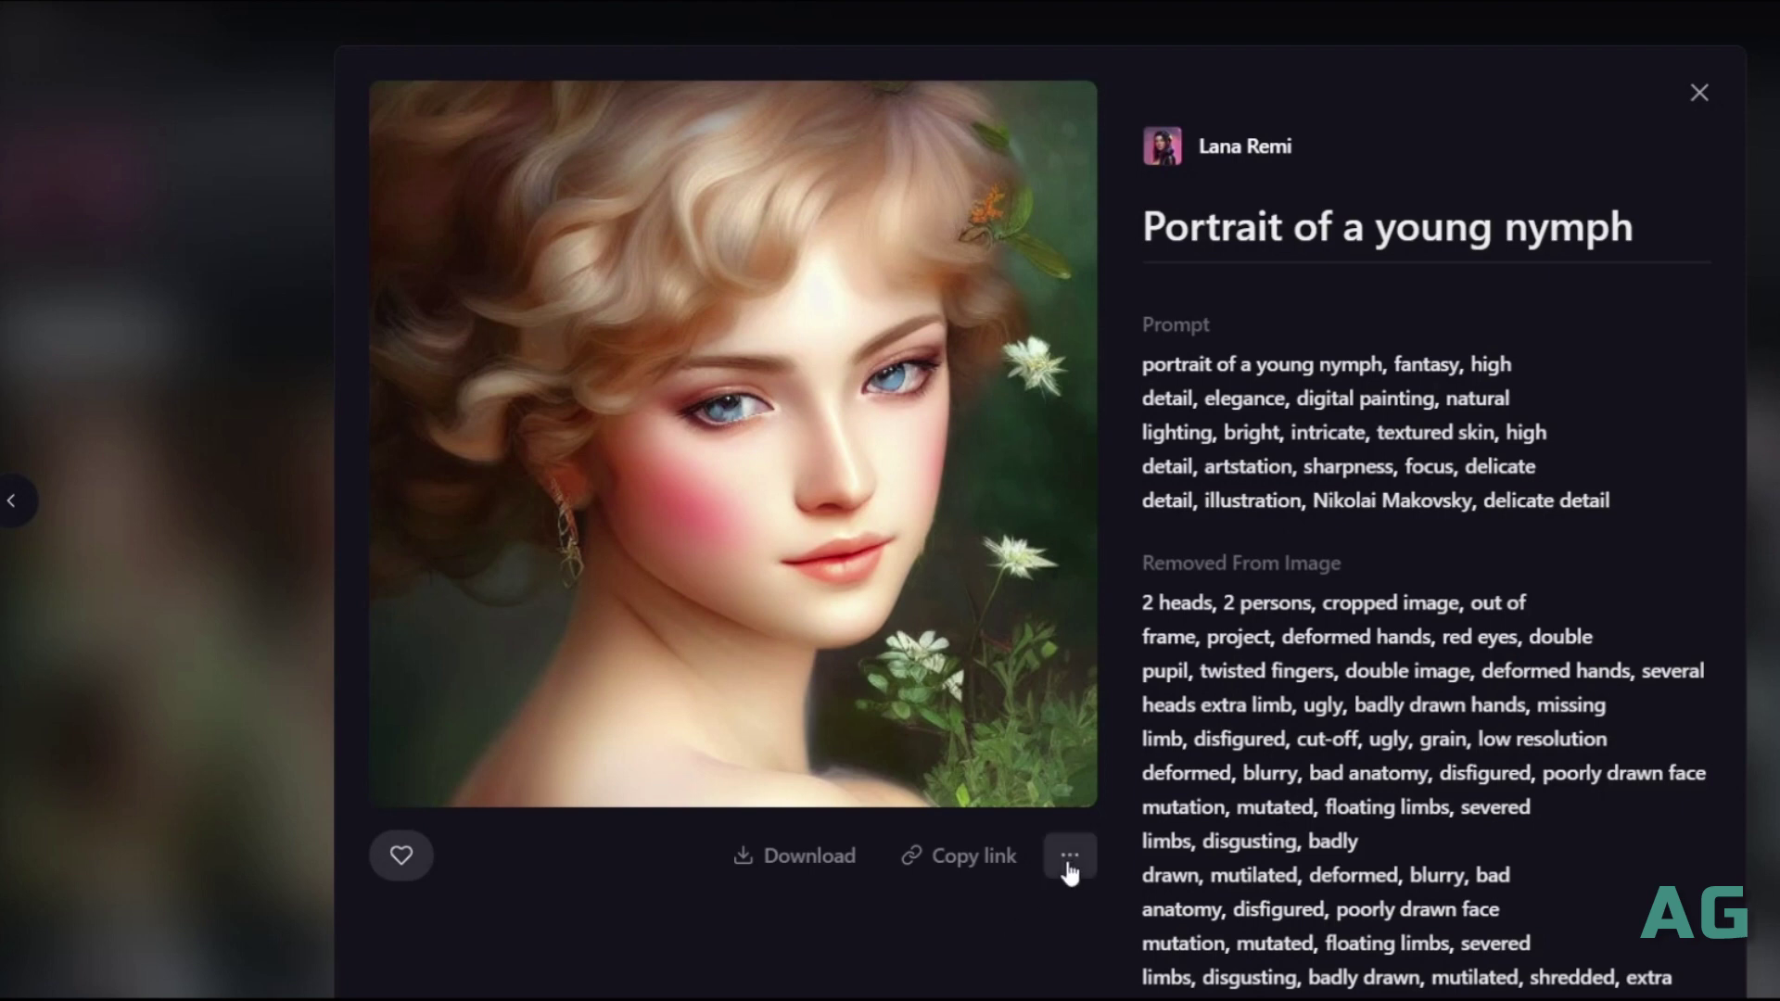
scroll(1393, 787, "down", 1)
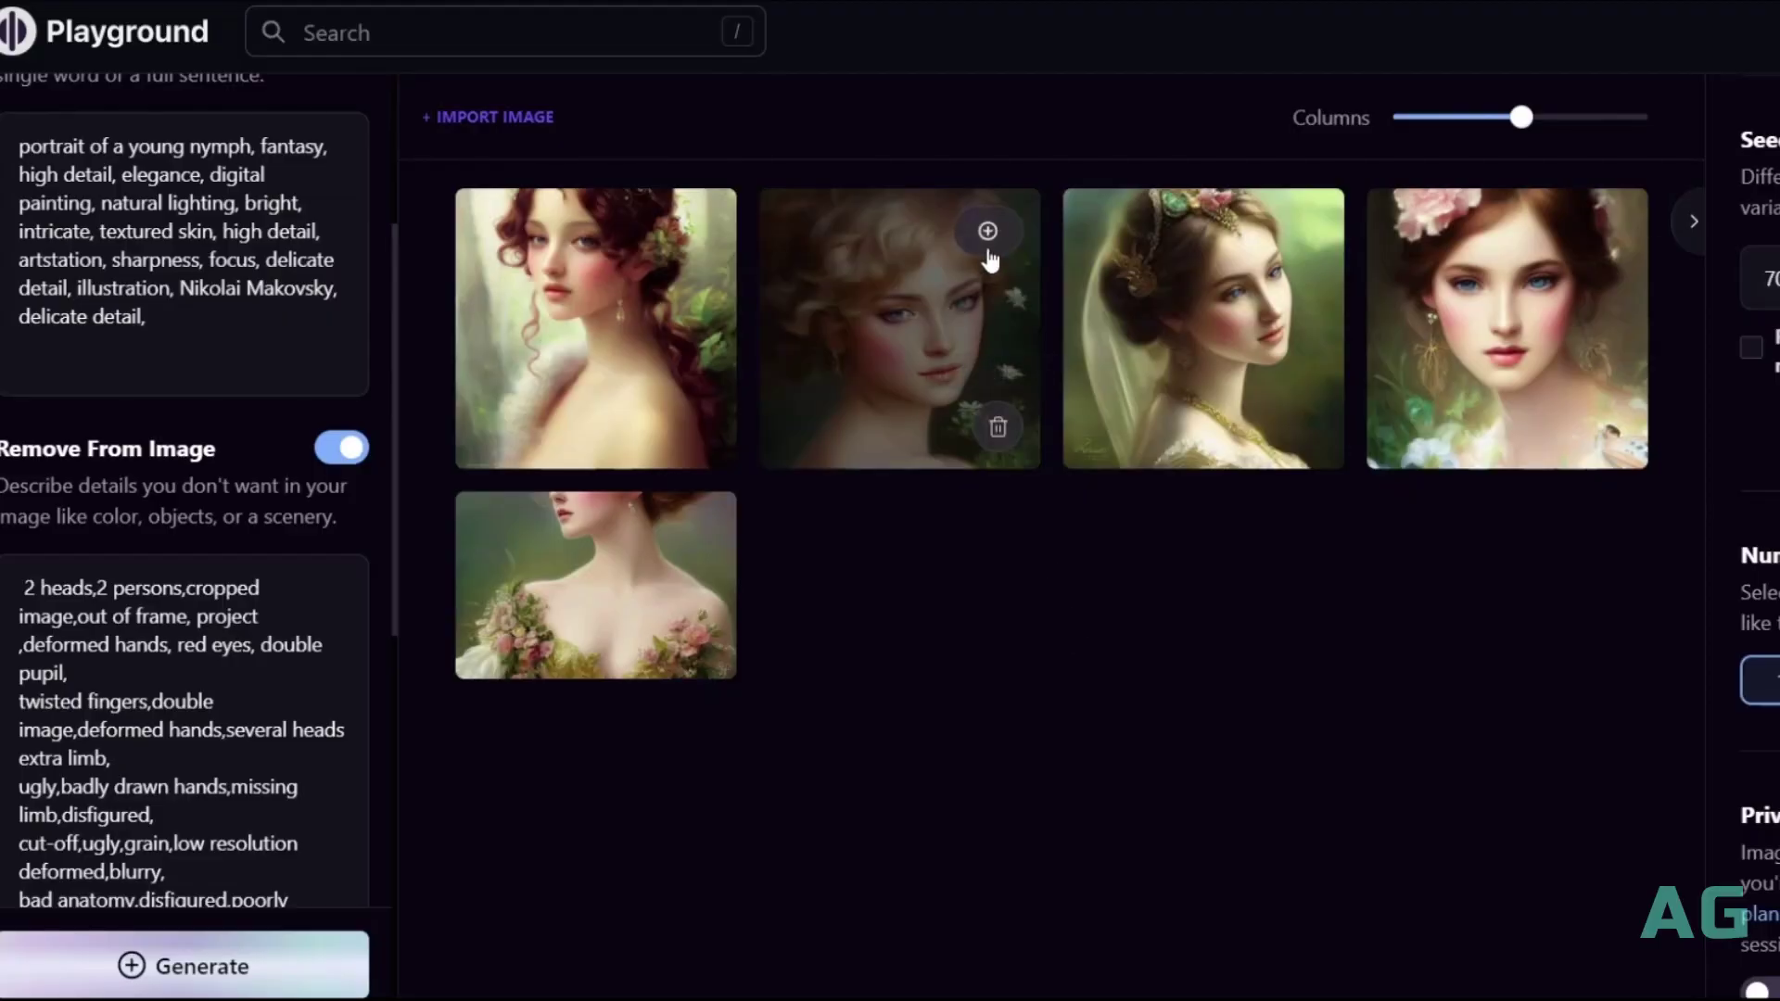
Open the second generated image's options and its Actions menu
left_click(987, 234)
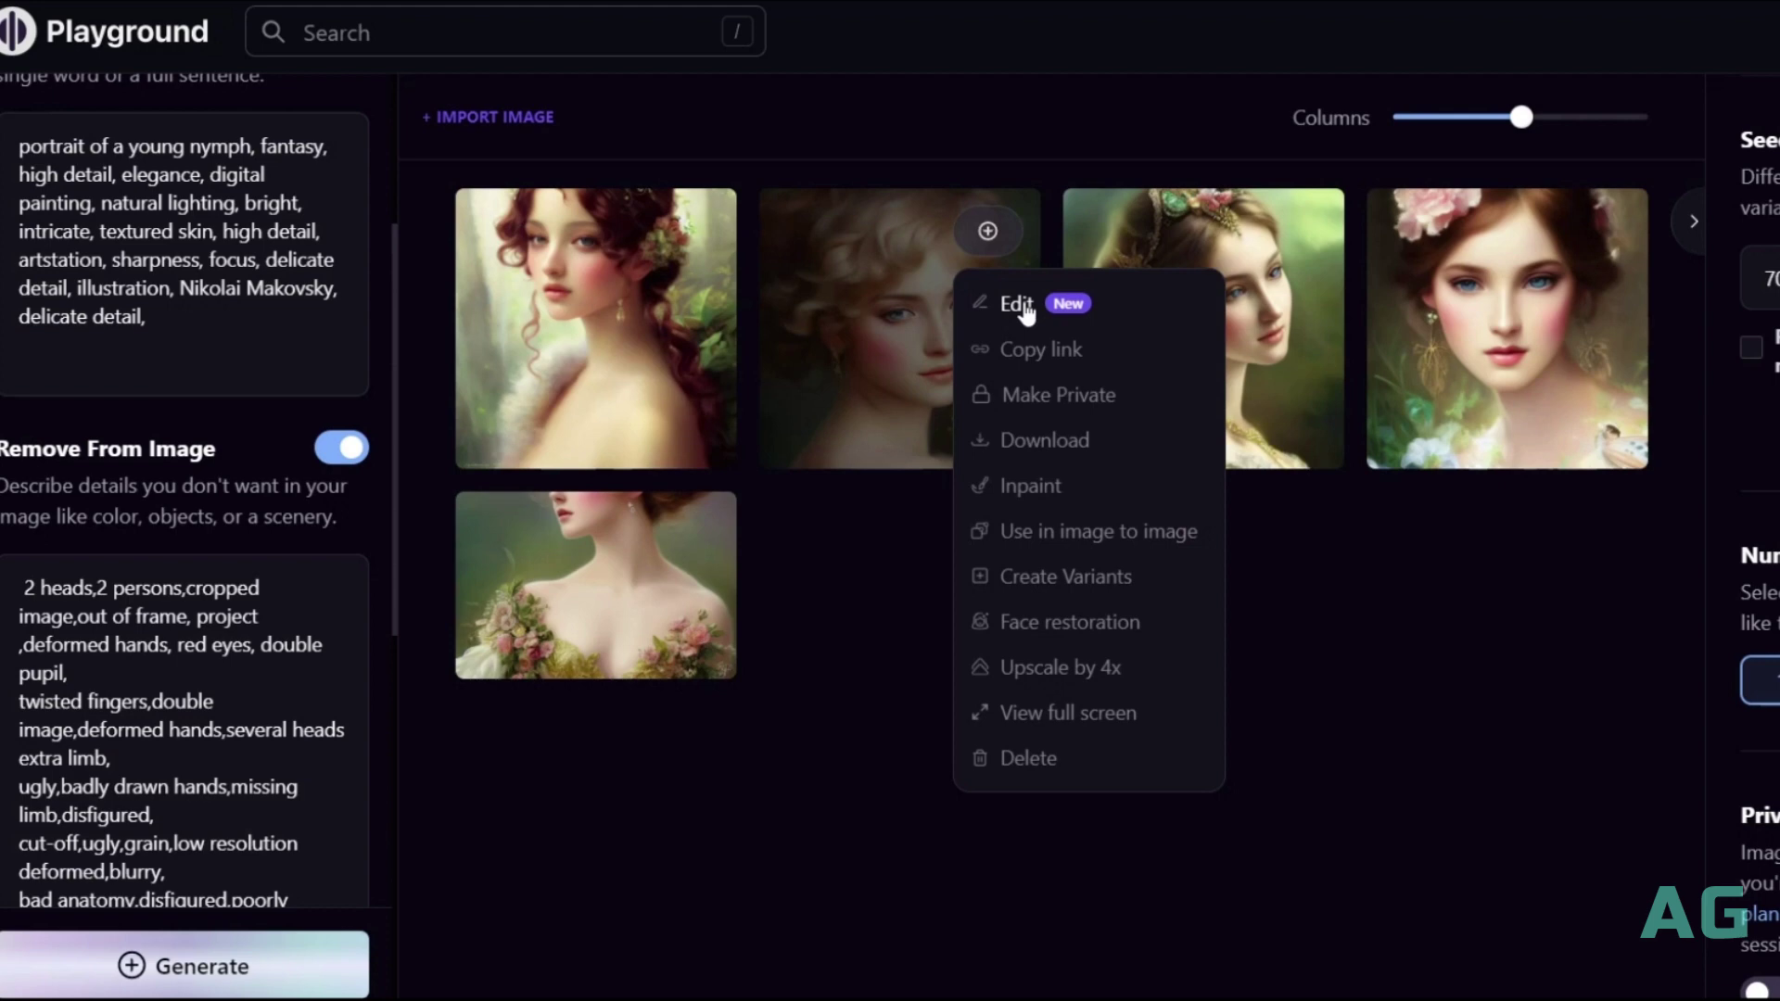
left_click(1528, 236)
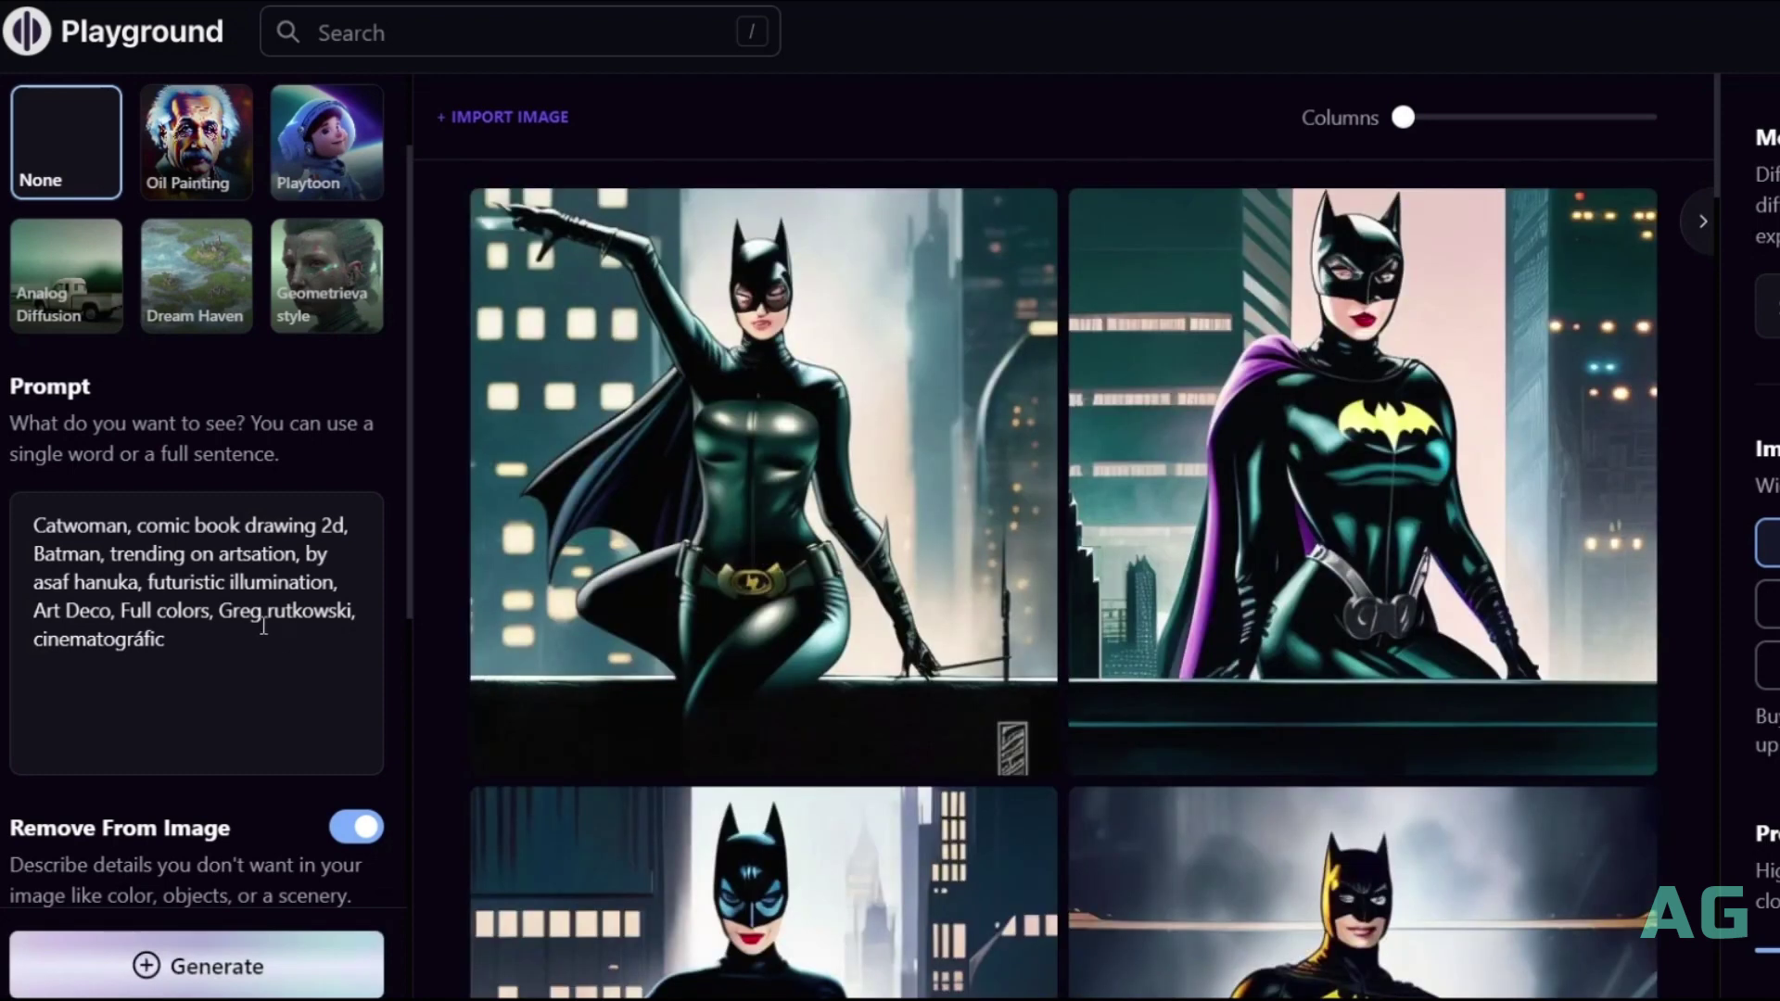
Scroll through the finished comic-style Catwoman and Batman city images to review them
scroll(251, 614, "down", 2)
scroll(1542, 697, "down", 3)
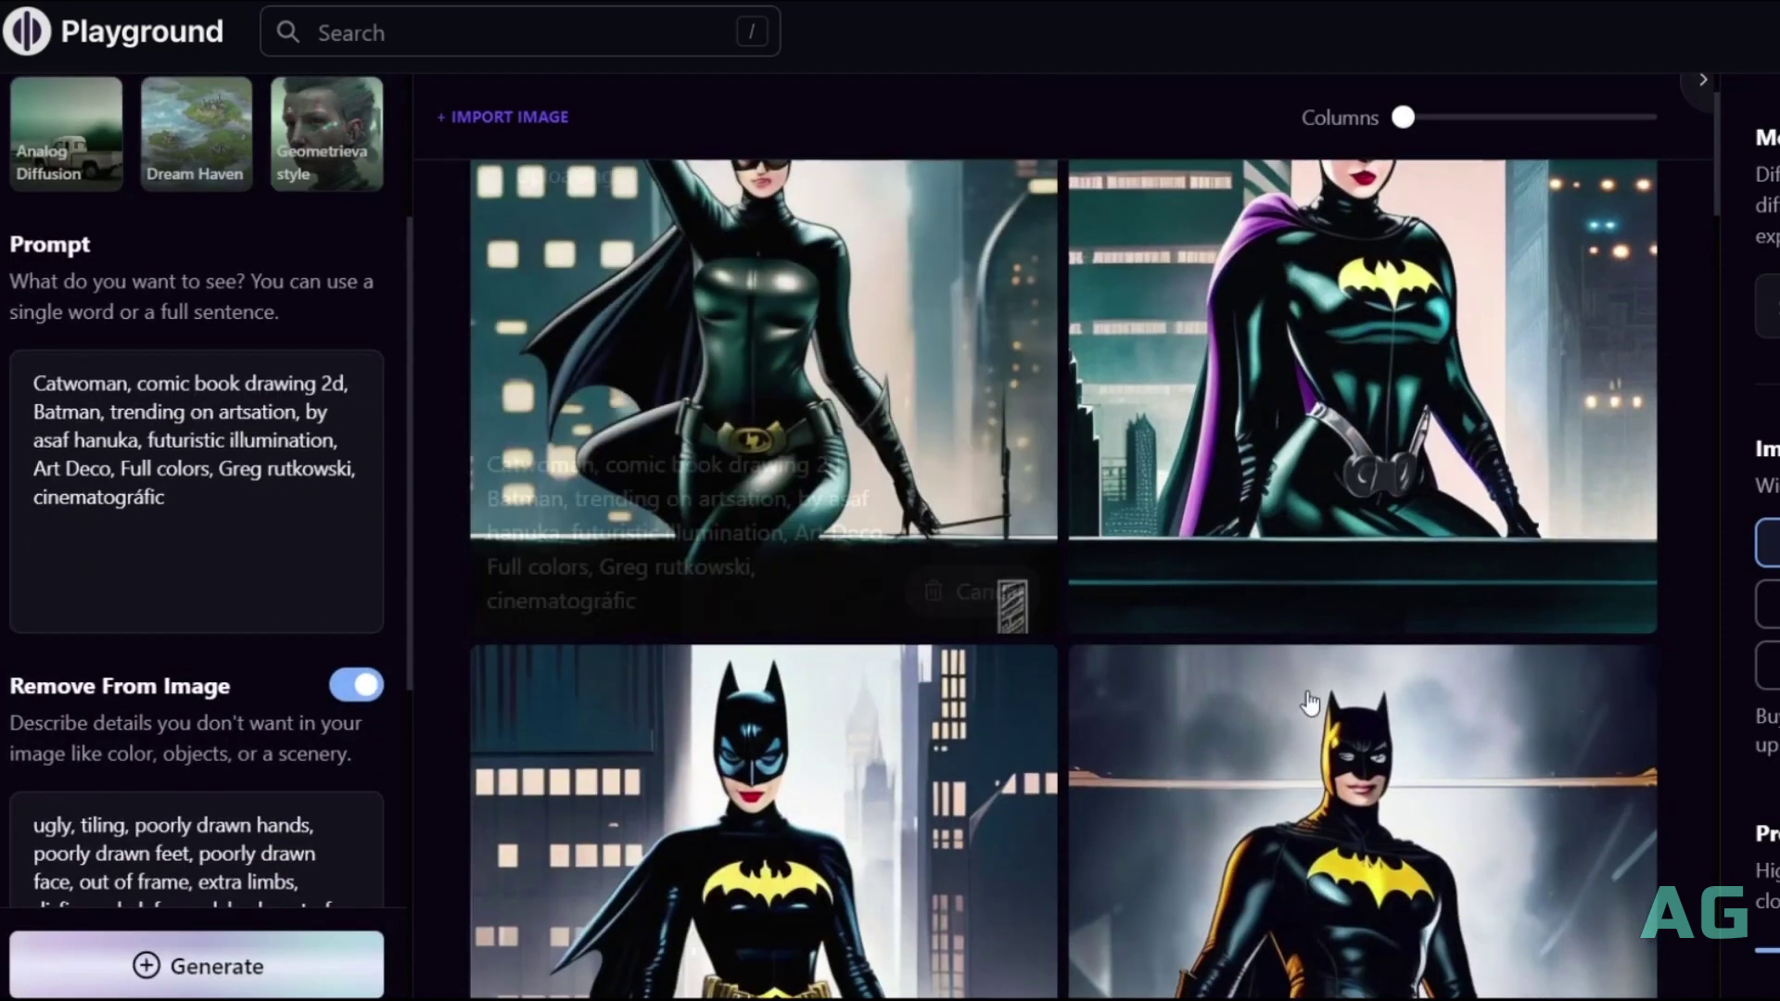
scroll(1542, 697, "down", 3)
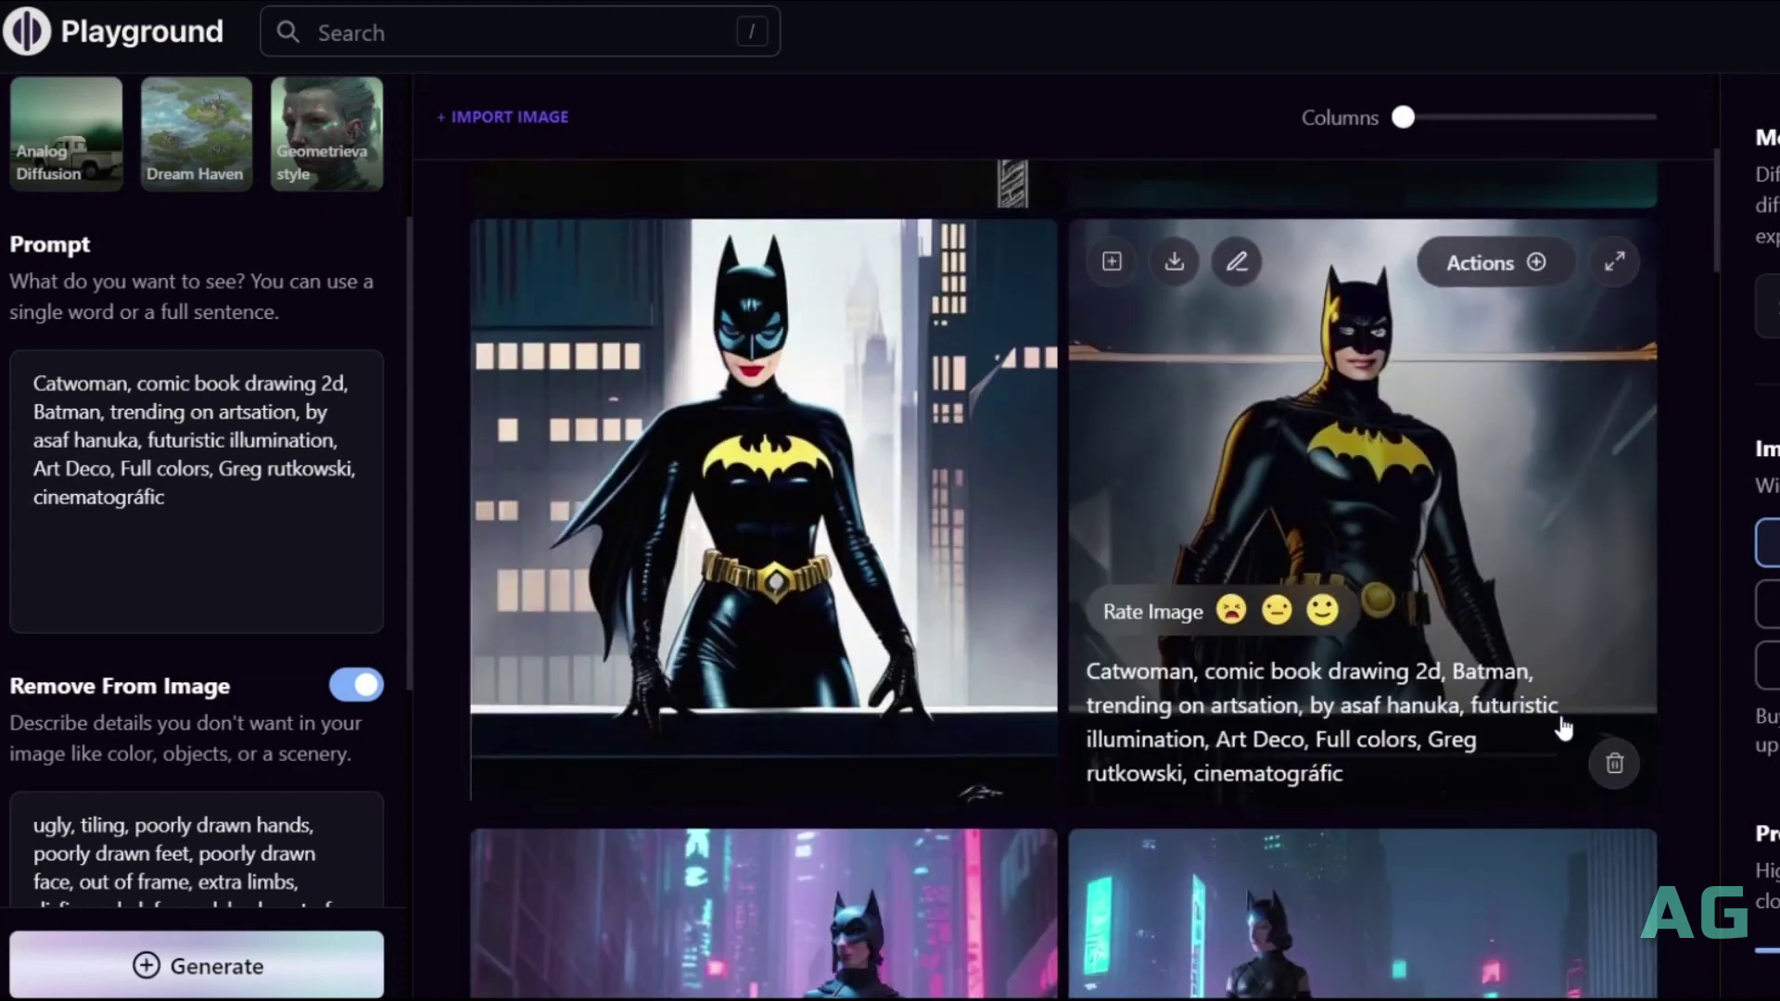
scroll(1561, 726, "up", 4)
scroll(1561, 725, "up", 2)
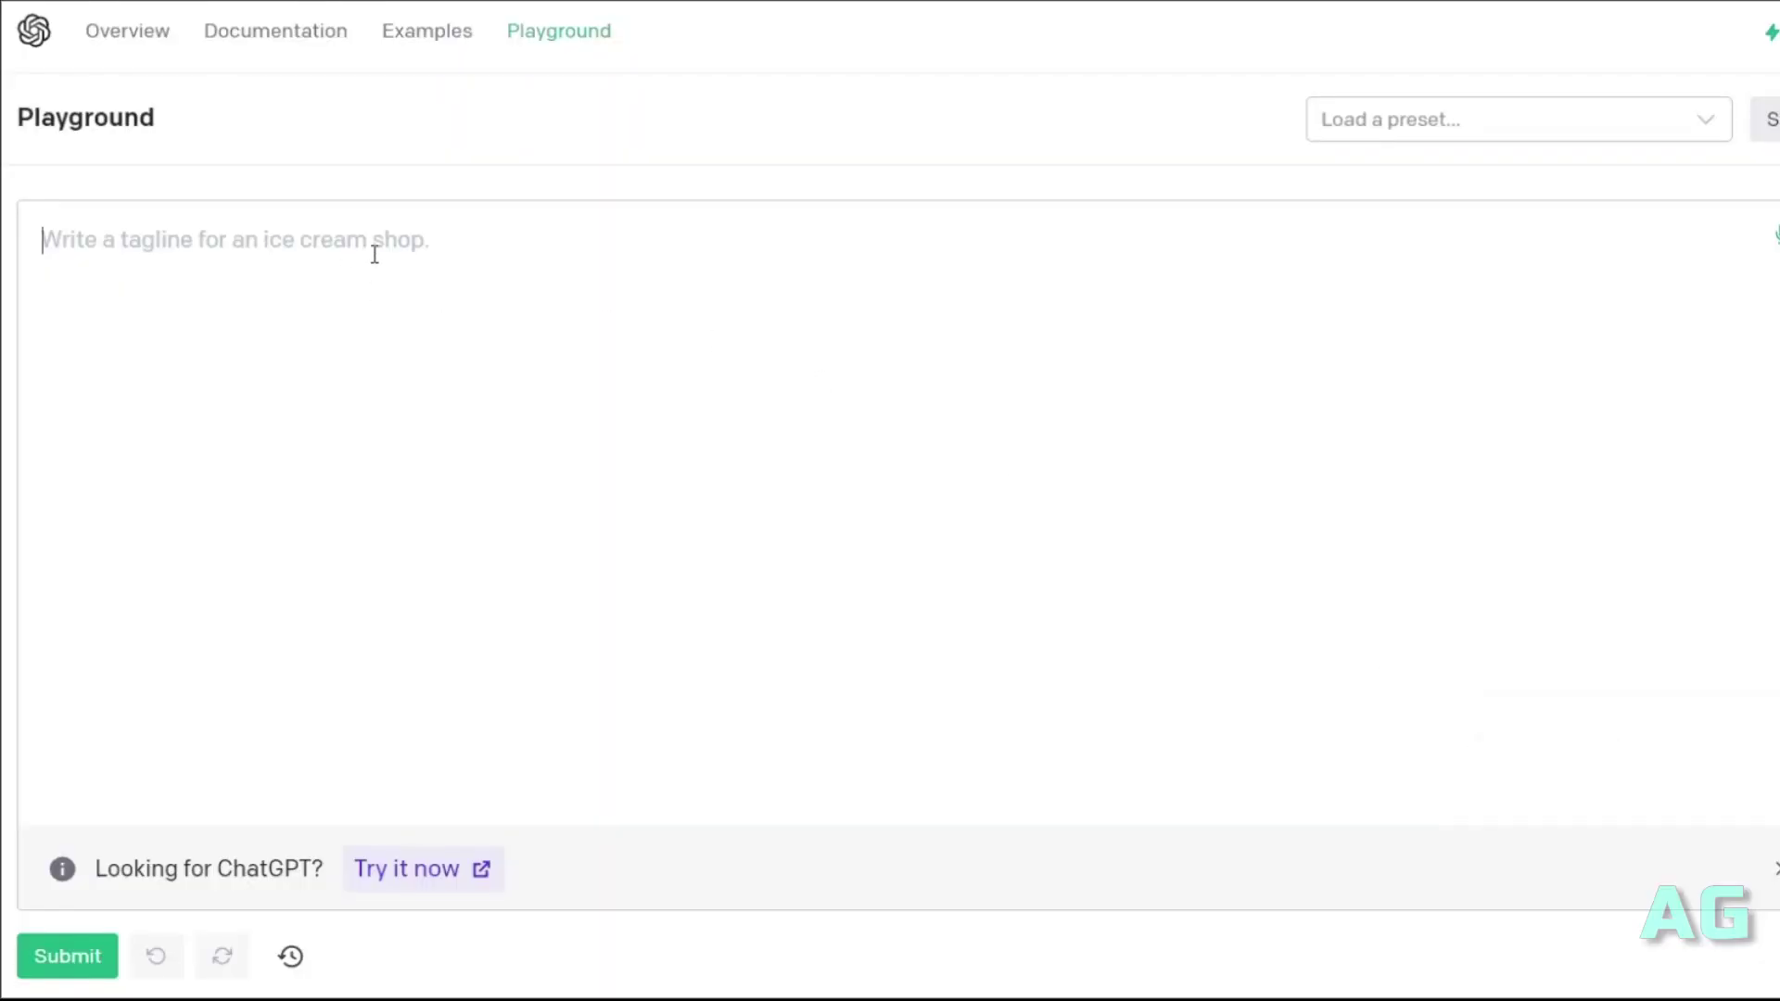
Generate a Batman–Catwoman dialogue from the pasted request, then draw a text box in the top bubble
type("Write the dialogue between Batman and catwoman")
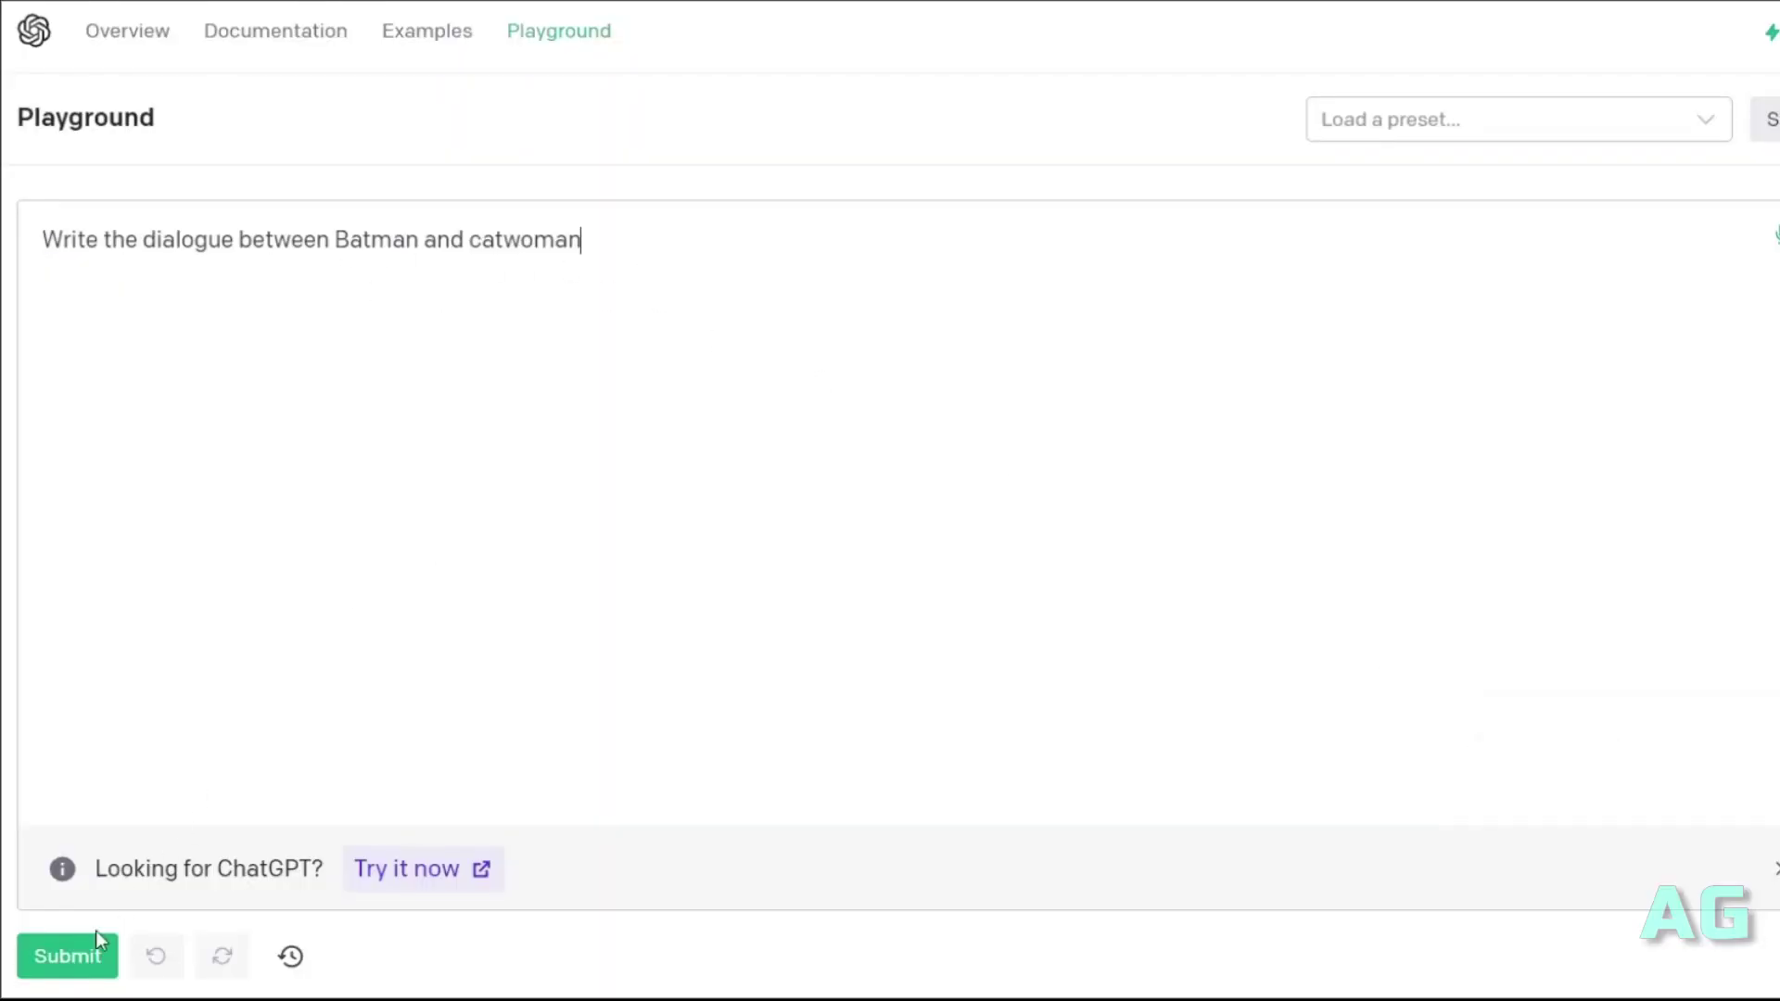
left_click(72, 956)
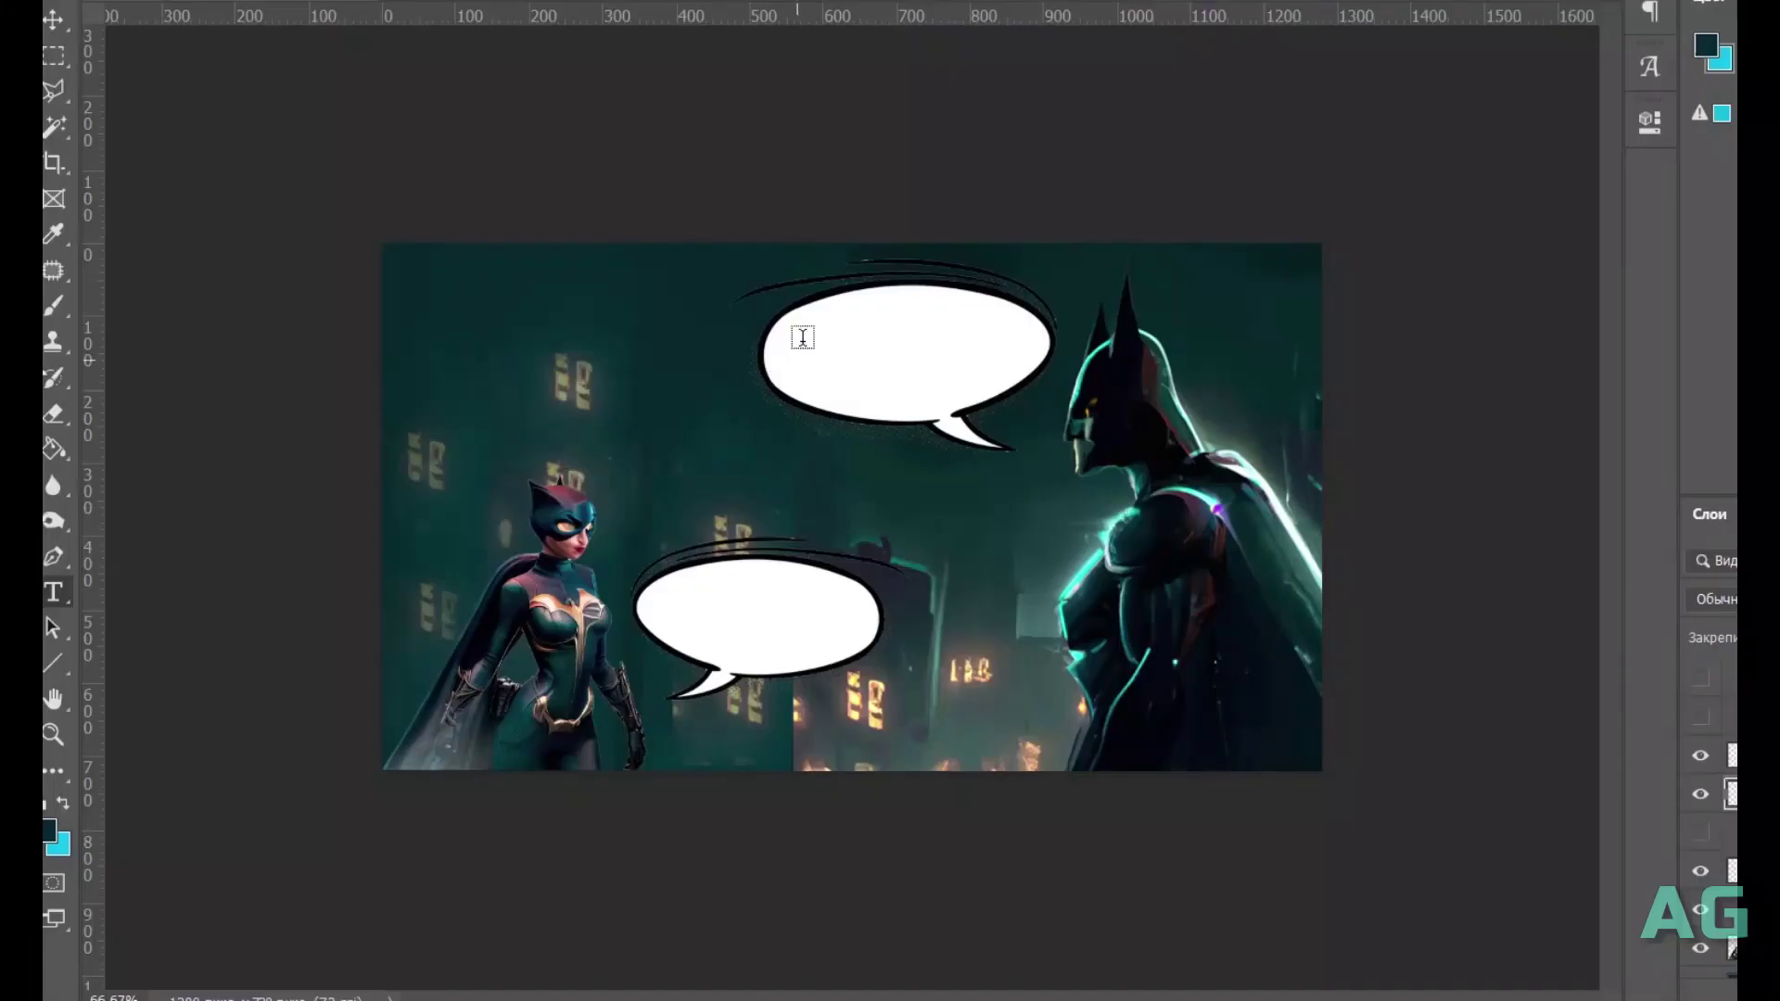
left_click_drag(808, 310, 1071, 428)
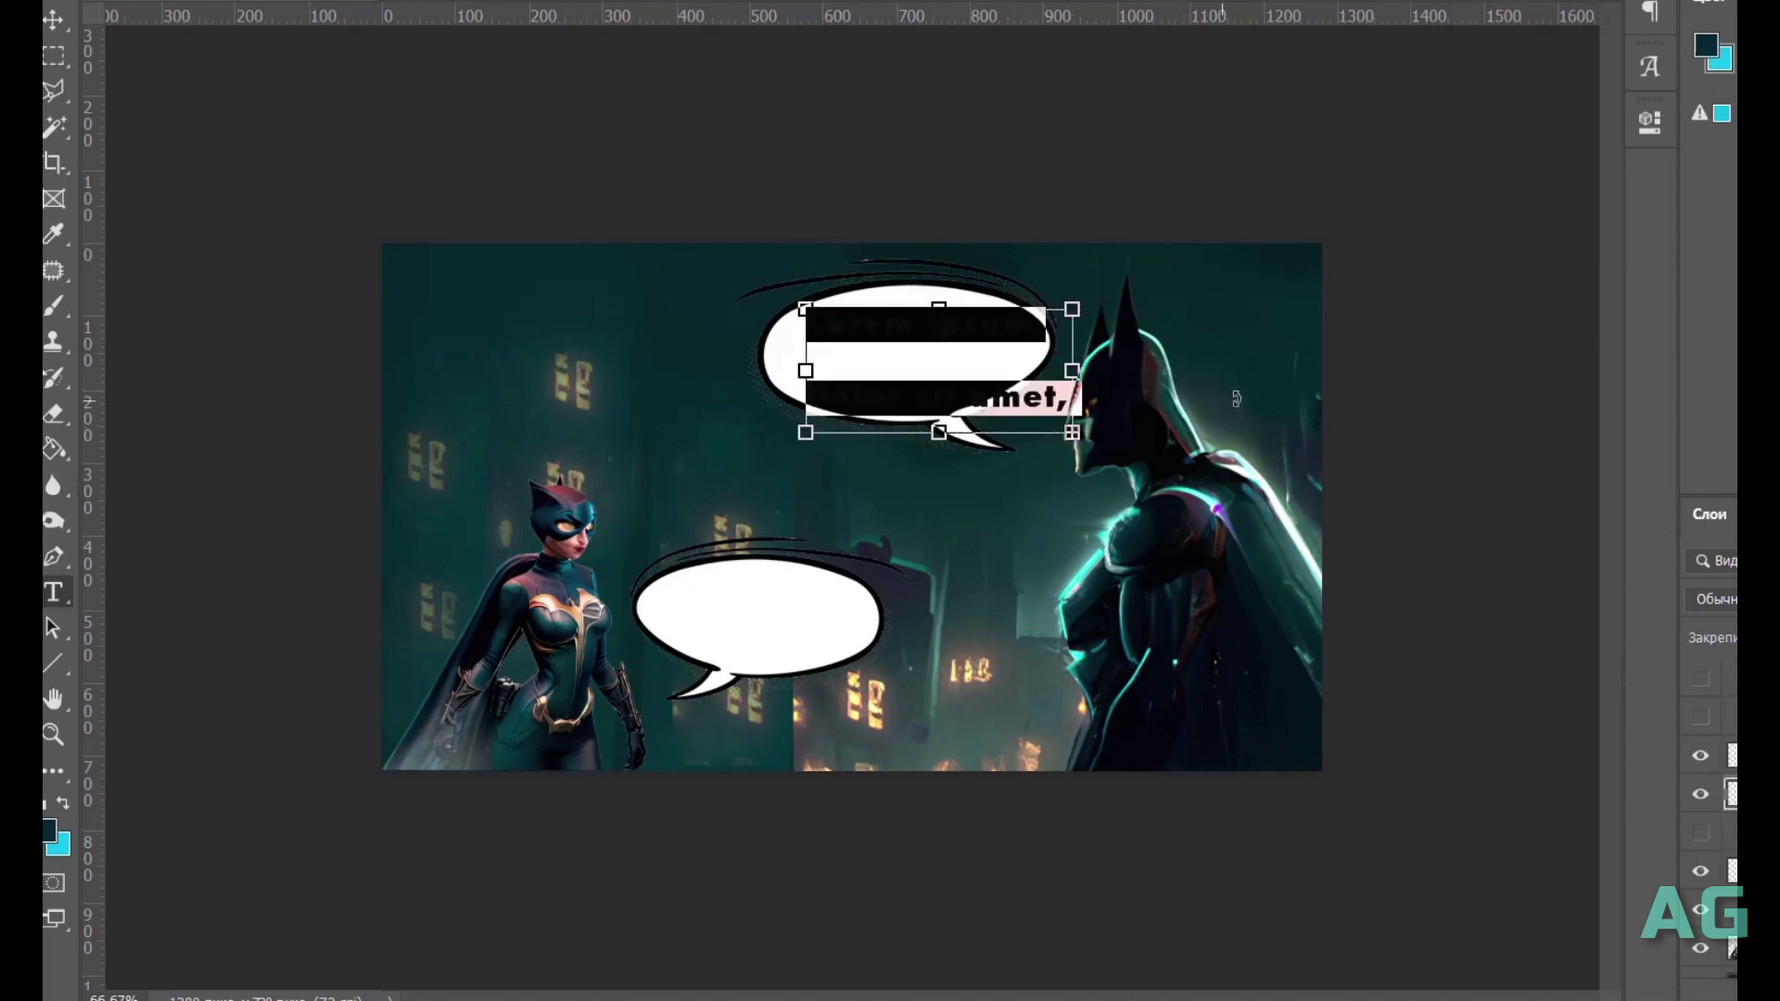
Paste "Catwoman, what are you doing here?" in the top bubble and fit Catwoman's reply into the lower bubble
type("Catwoman, what are you doing")
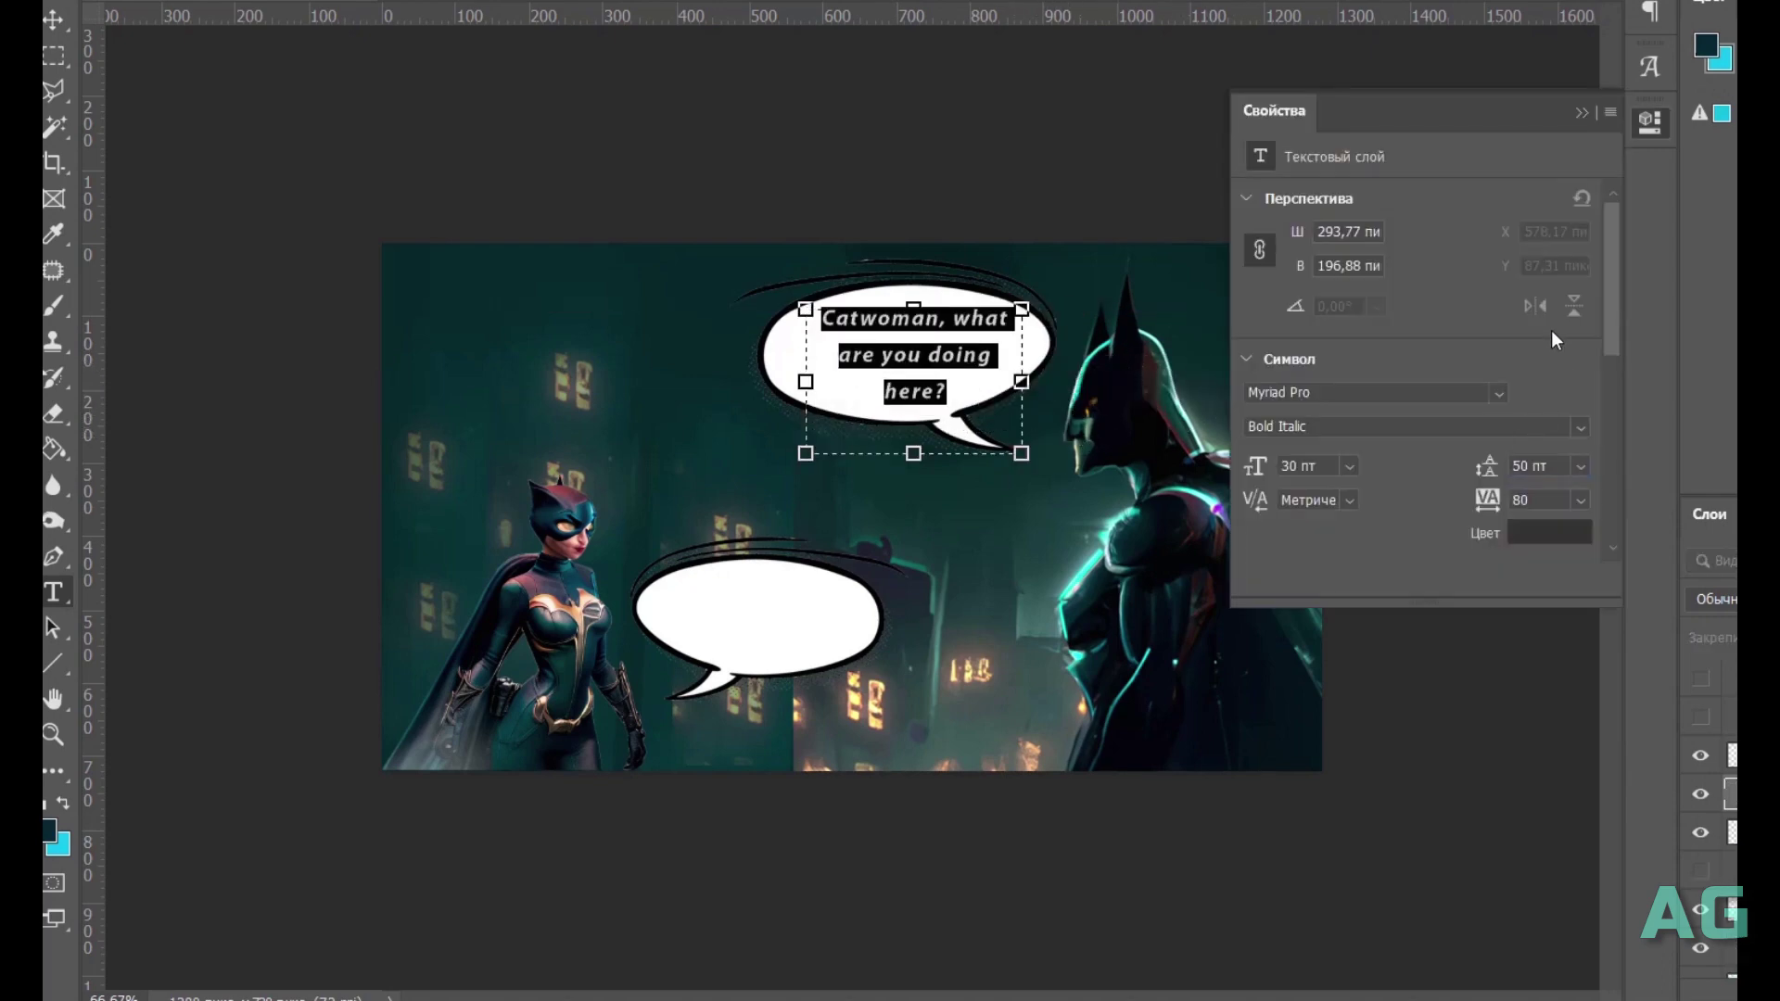
left_click(1651, 125)
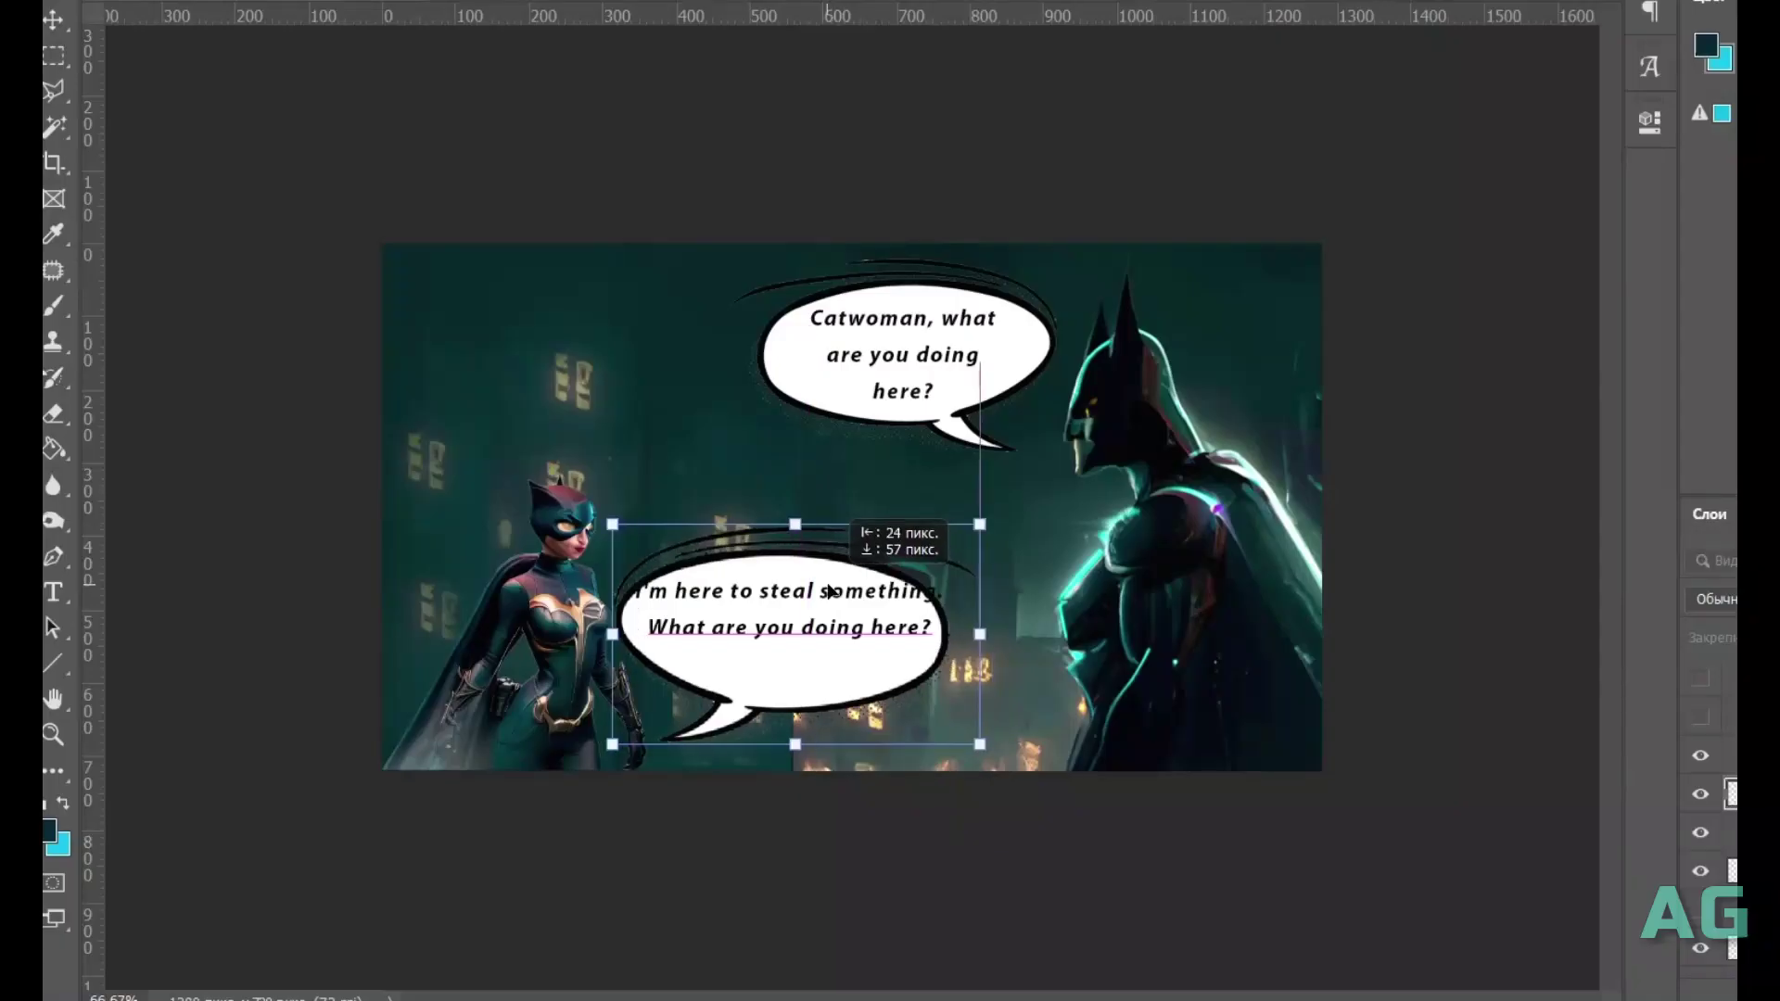
left_click_drag(827, 587, 851, 577)
left_click_drag(992, 507, 1005, 501)
left_click_drag(845, 568, 829, 580)
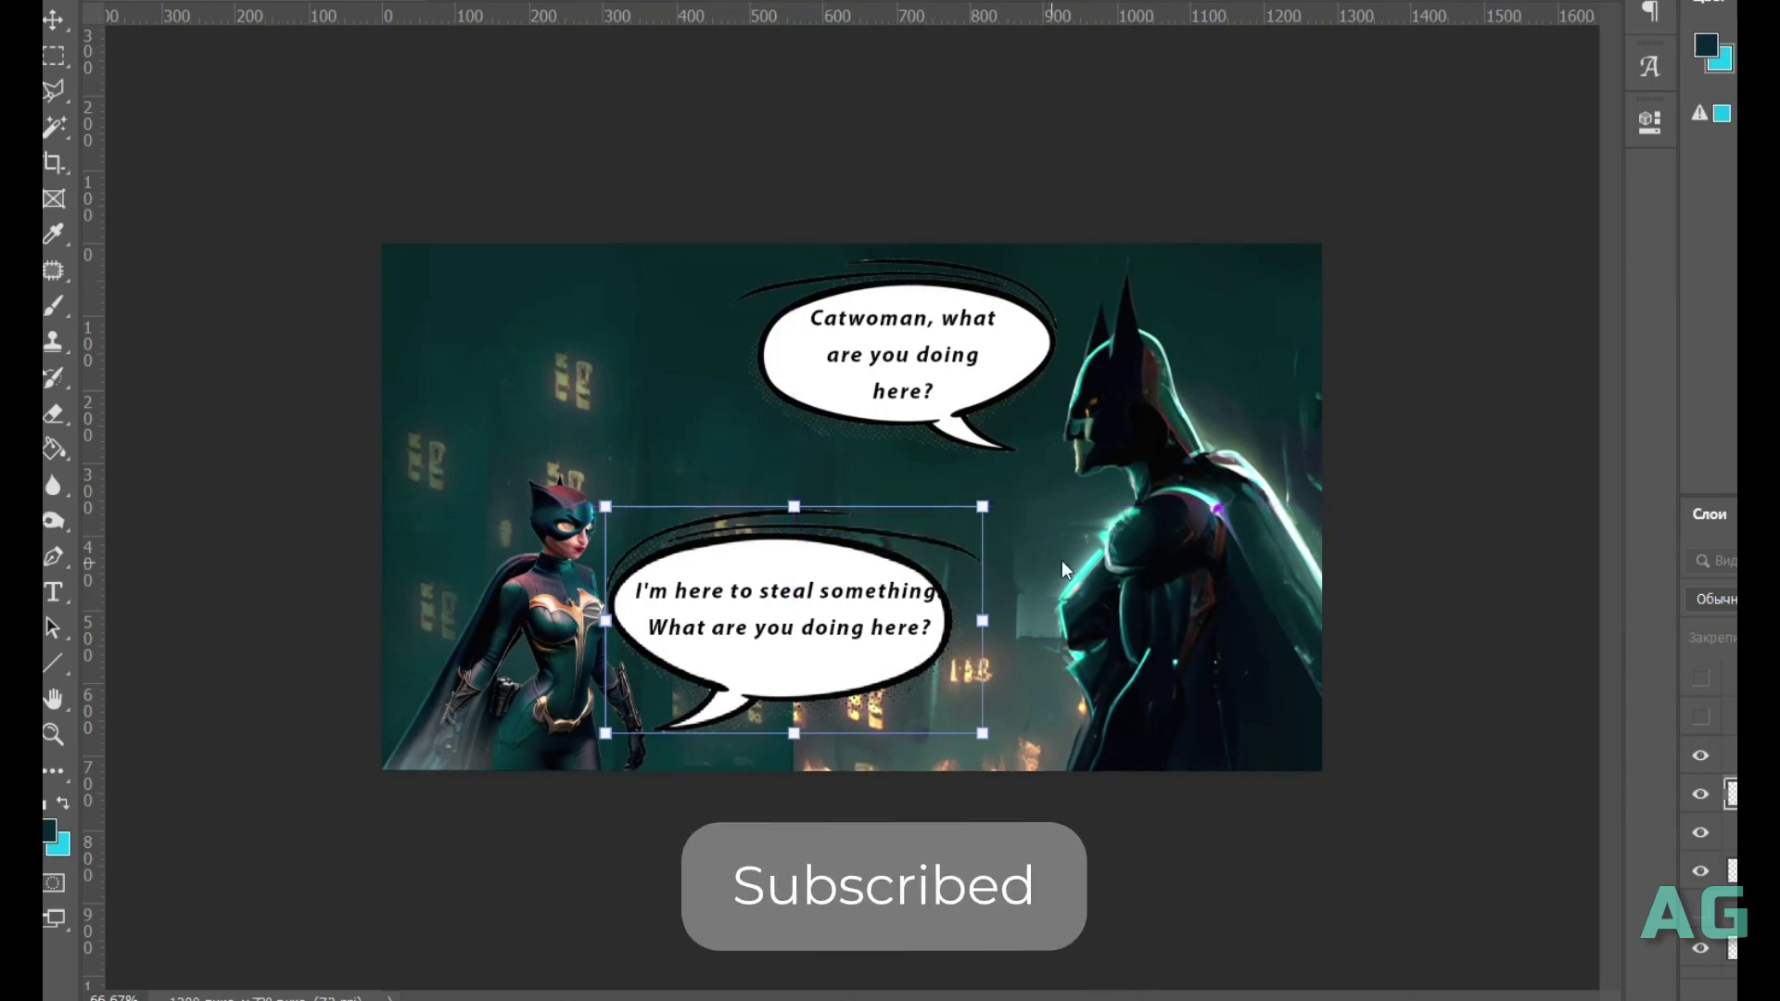
key("Up")
key("Up")
key("Up")
key("Right")
key("Right")
key("Right")
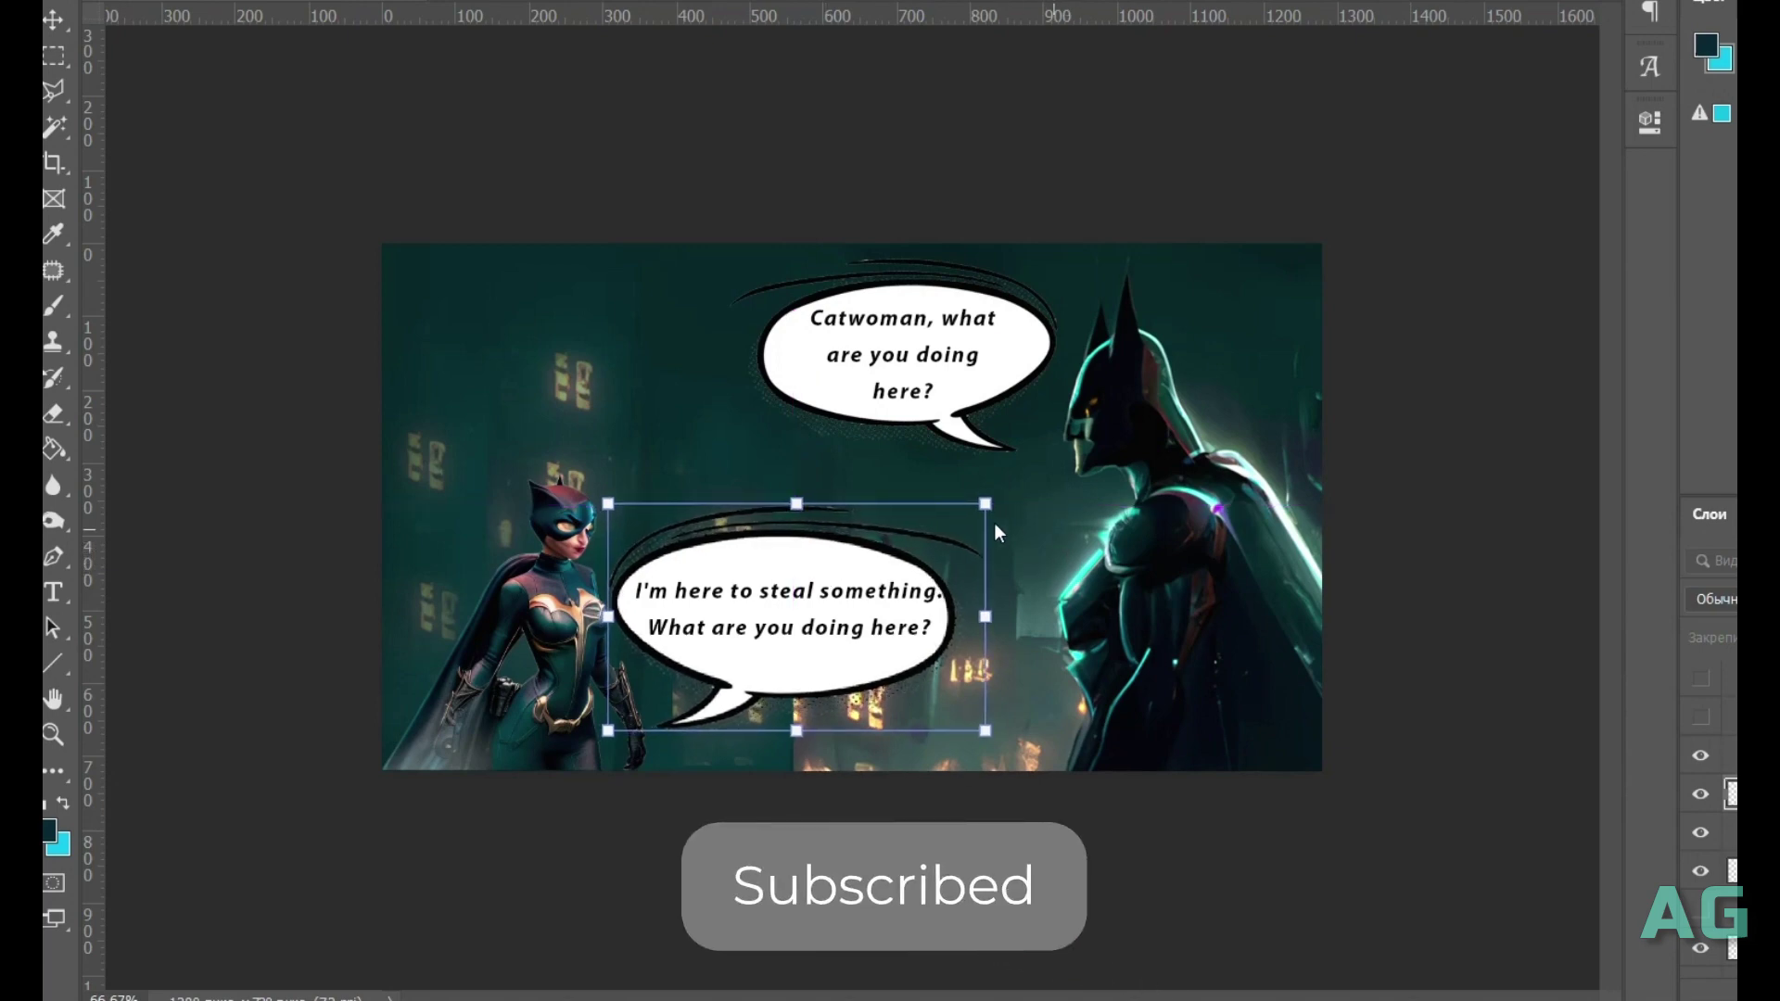